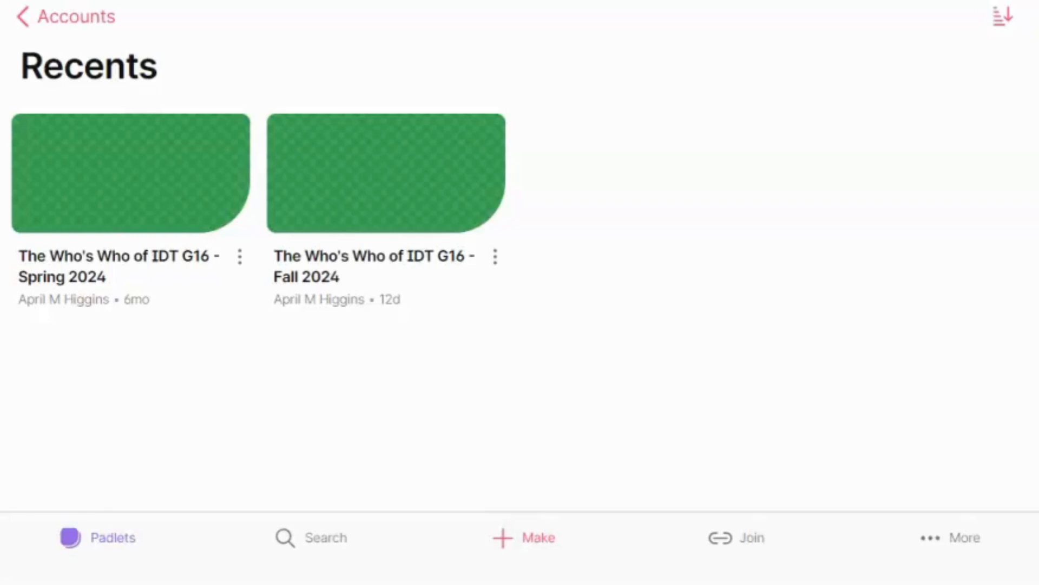
# Step: Open the 'The Who's Who of IDT G16 - Fall 2024' padlet from the Recents list
pyautogui.click(494, 216)
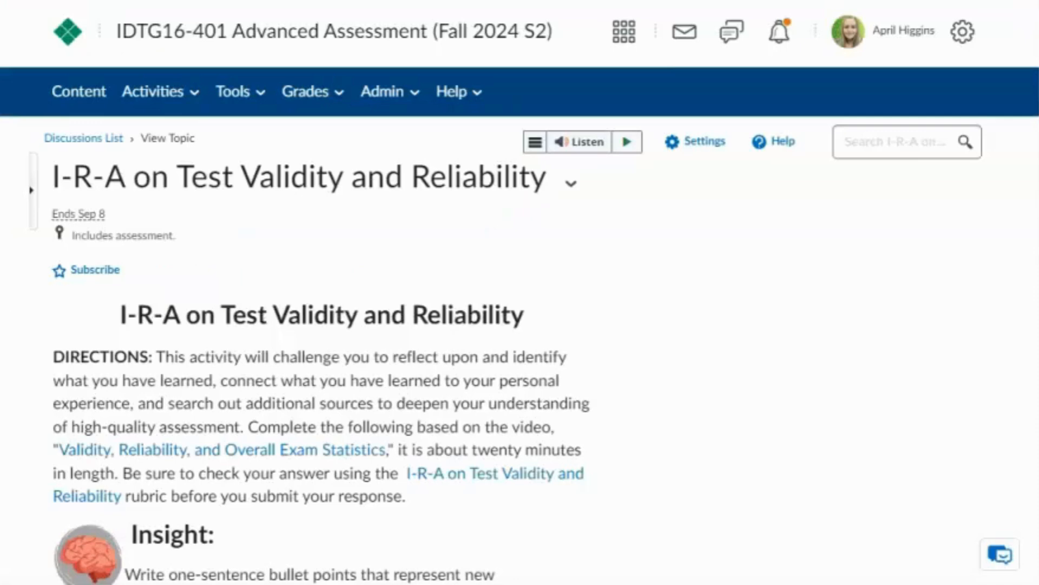
# Step: Look through the I-R-A discussion page and its embedded padlet, then return to Padlet's Recents
pyautogui.click(697, 226)
pyautogui.scroll(-10, 697, 225)
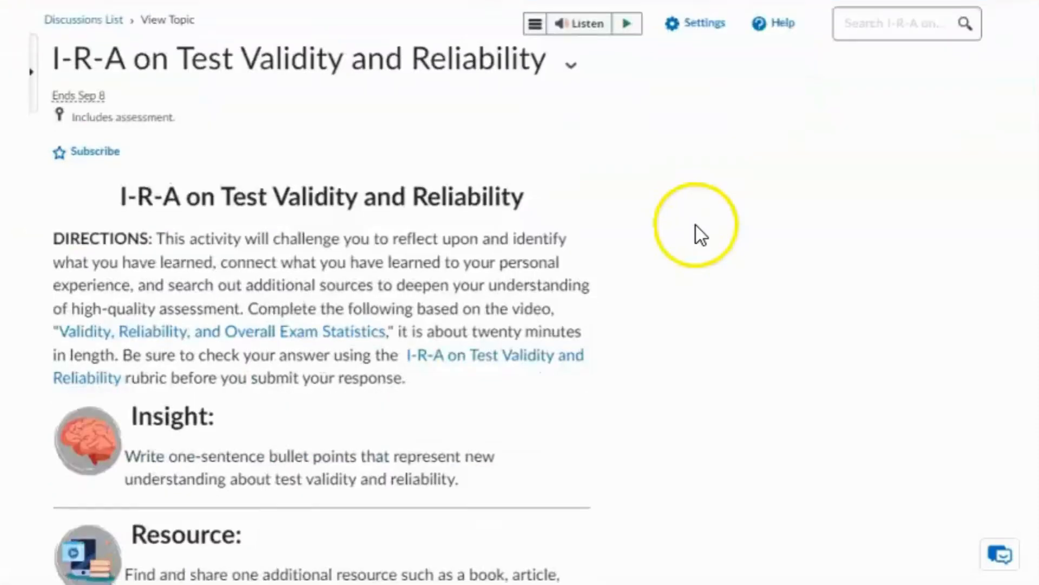
pyautogui.scroll(-12, 703, 286)
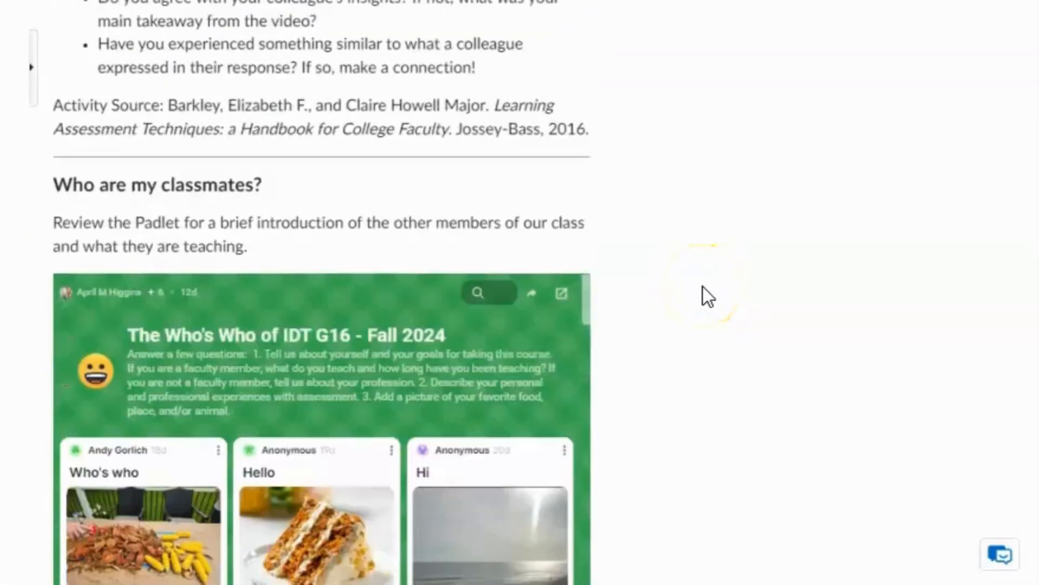
pyautogui.scroll(-15, 528, 319)
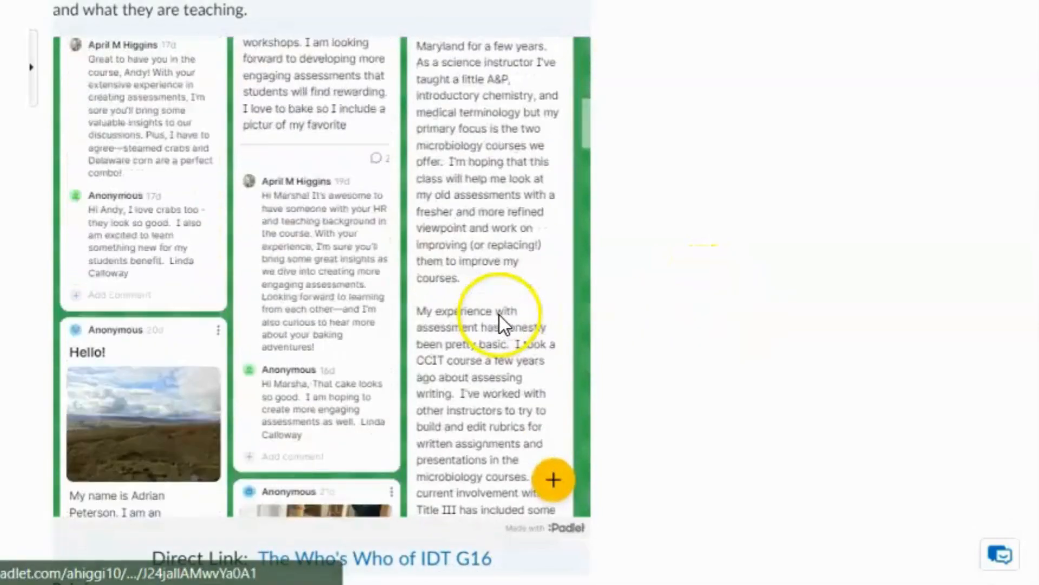
pyautogui.scroll(-5, 499, 314)
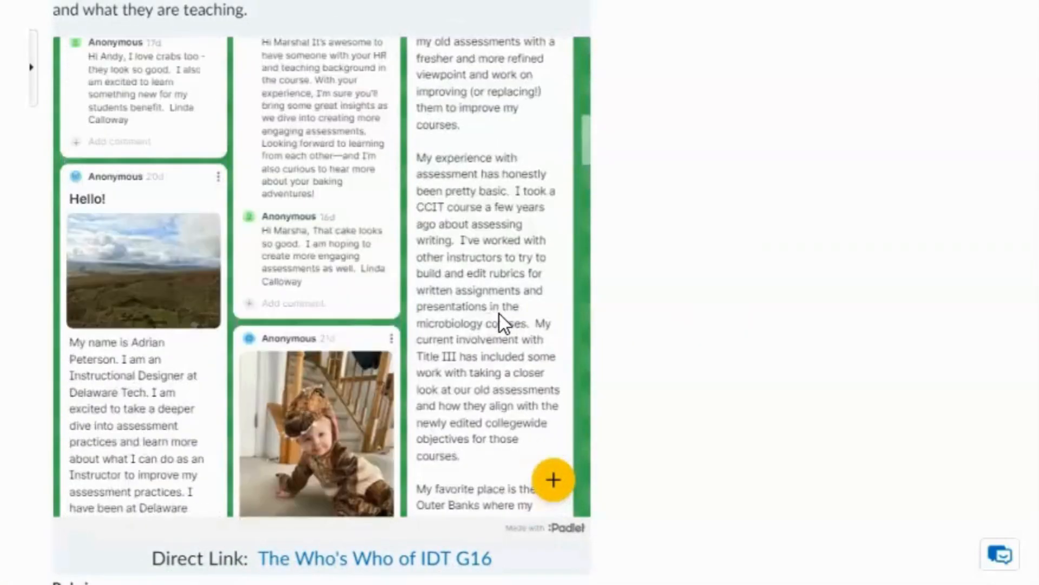
pyautogui.scroll(15, 499, 314)
pyautogui.scroll(4, 706, 284)
pyautogui.scroll(2, 707, 284)
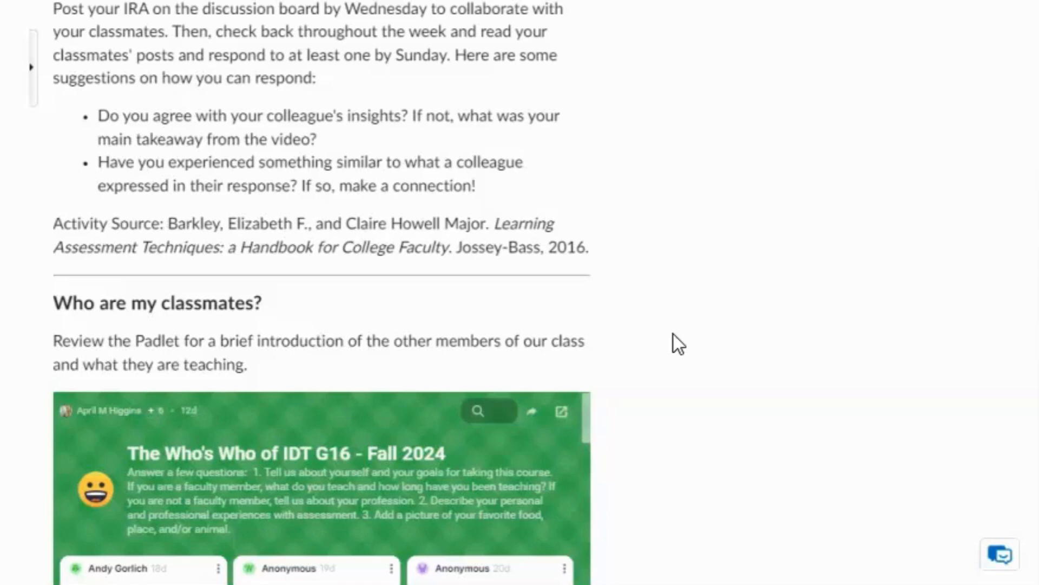
pyautogui.scroll(4, 622, 333)
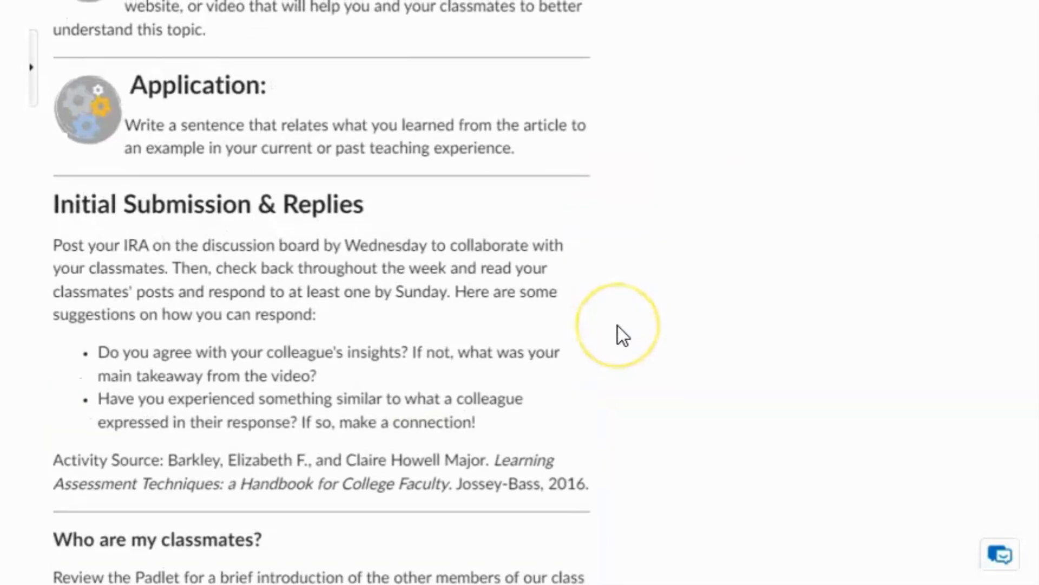
pyautogui.scroll(10, 620, 330)
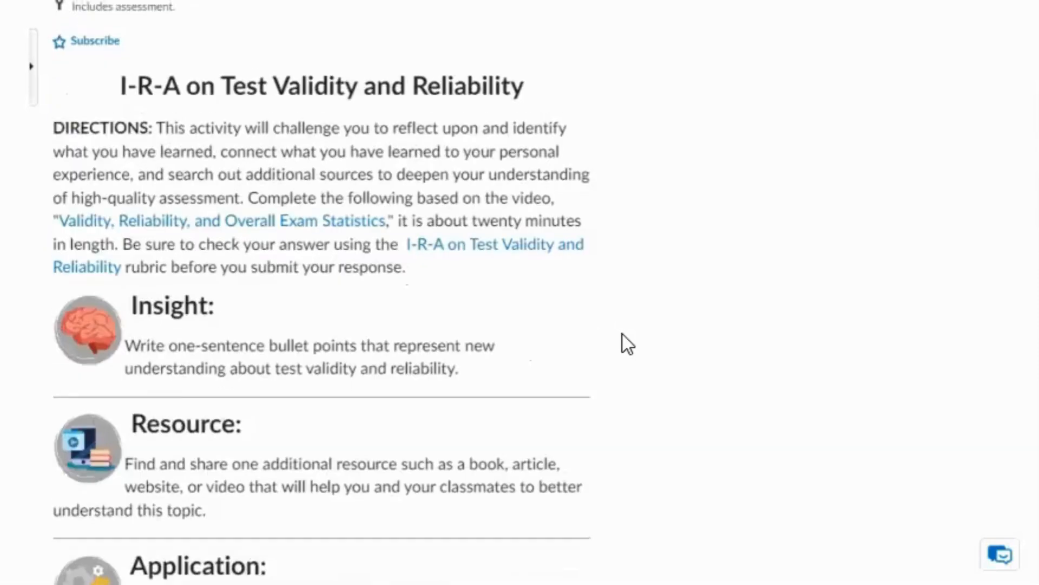
pyautogui.click(662, 239)
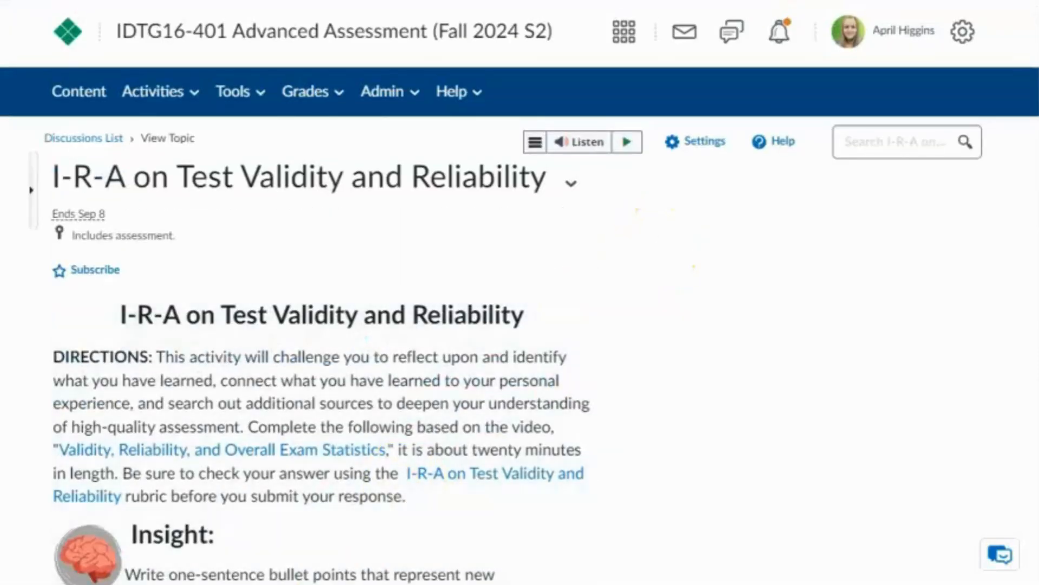
pyautogui.click(56, 512)
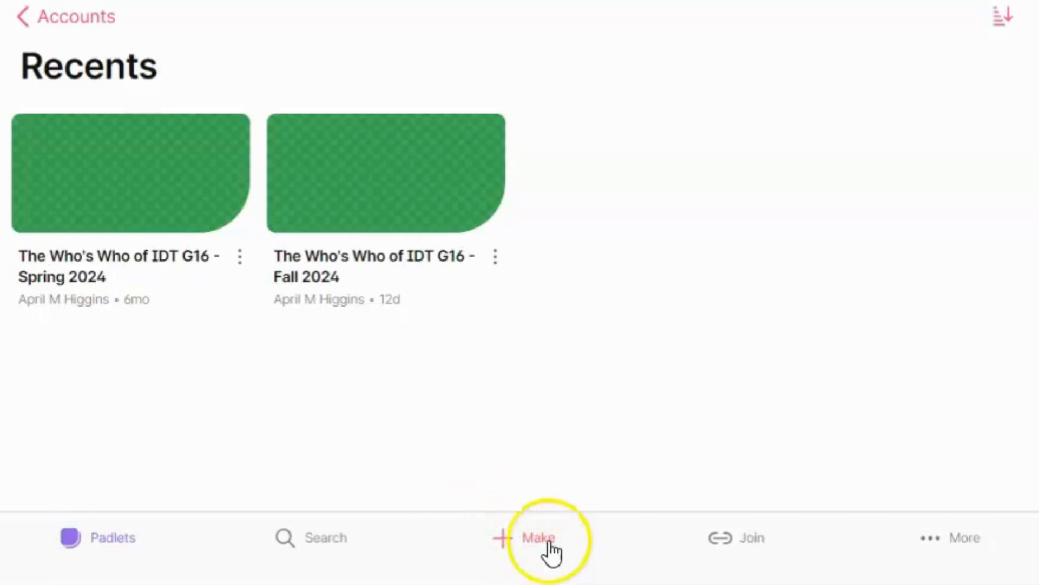
# Step: Make a new padlet using the Discussion board AI recipe
pyautogui.click(532, 538)
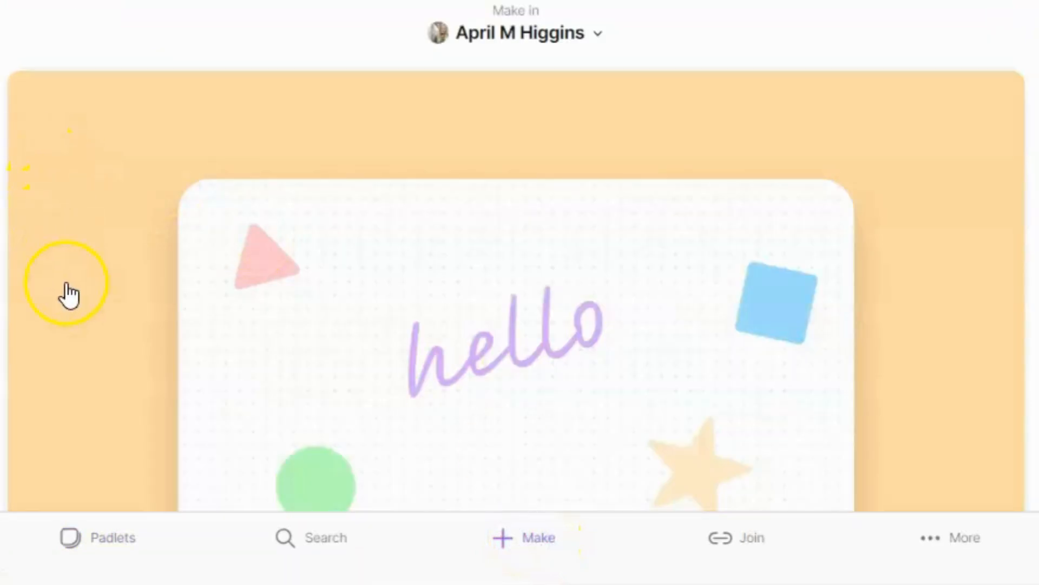
pyautogui.scroll(-2, 68, 295)
pyautogui.scroll(-7, 67, 295)
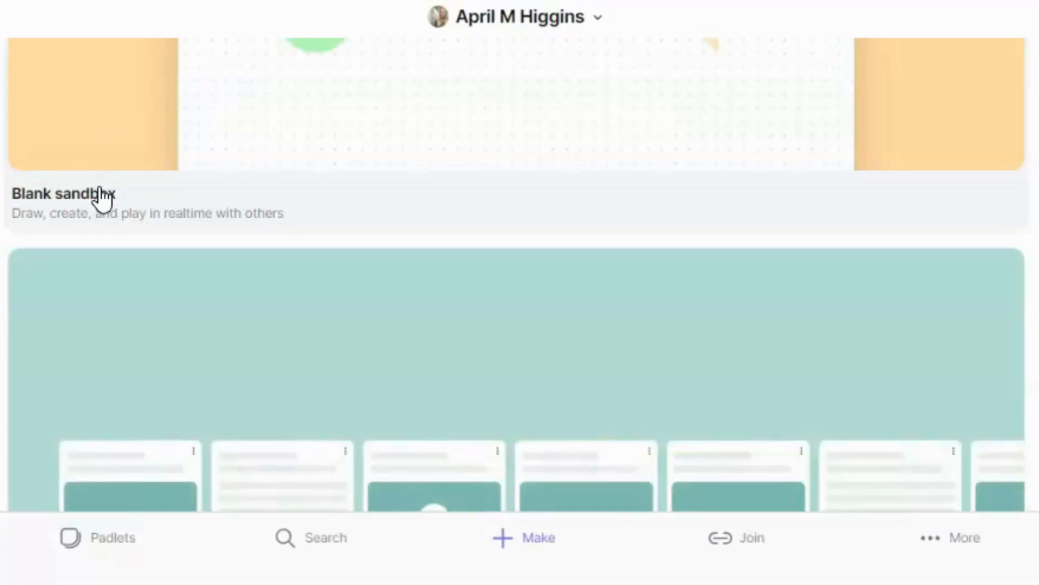
pyautogui.scroll(-9, 103, 200)
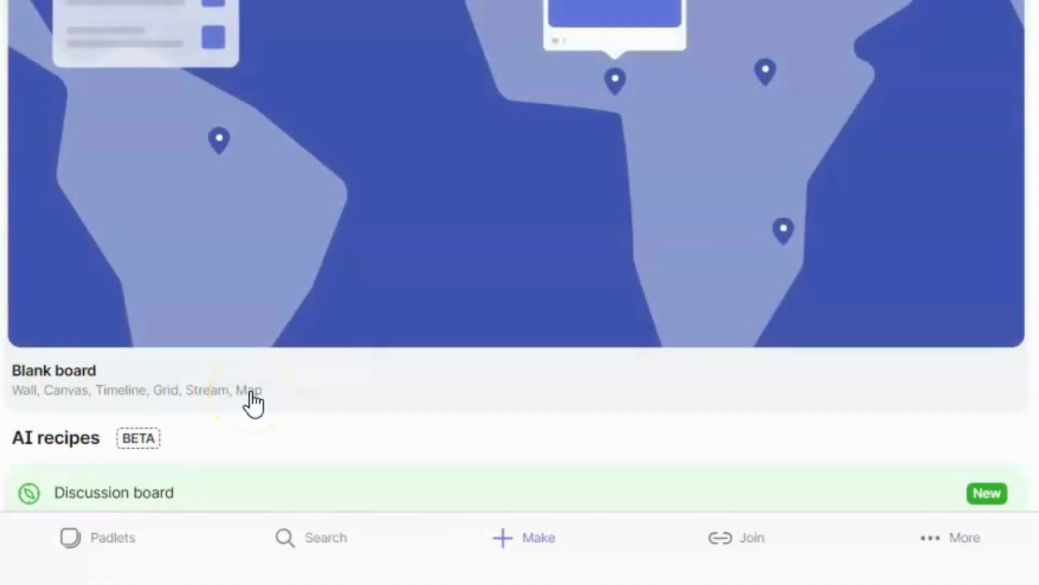
pyautogui.scroll(-4, 290, 388)
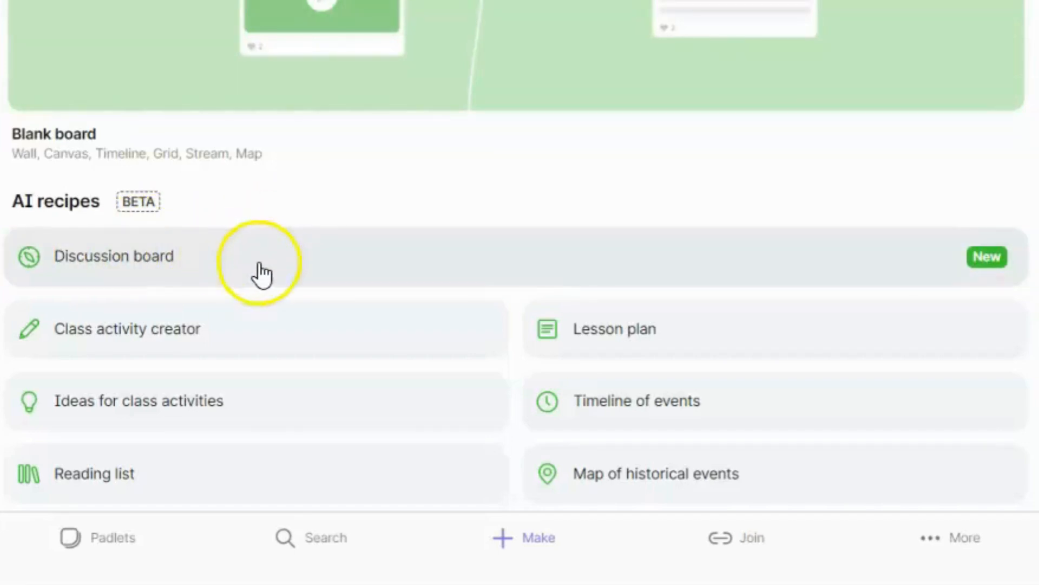
pyautogui.click(260, 265)
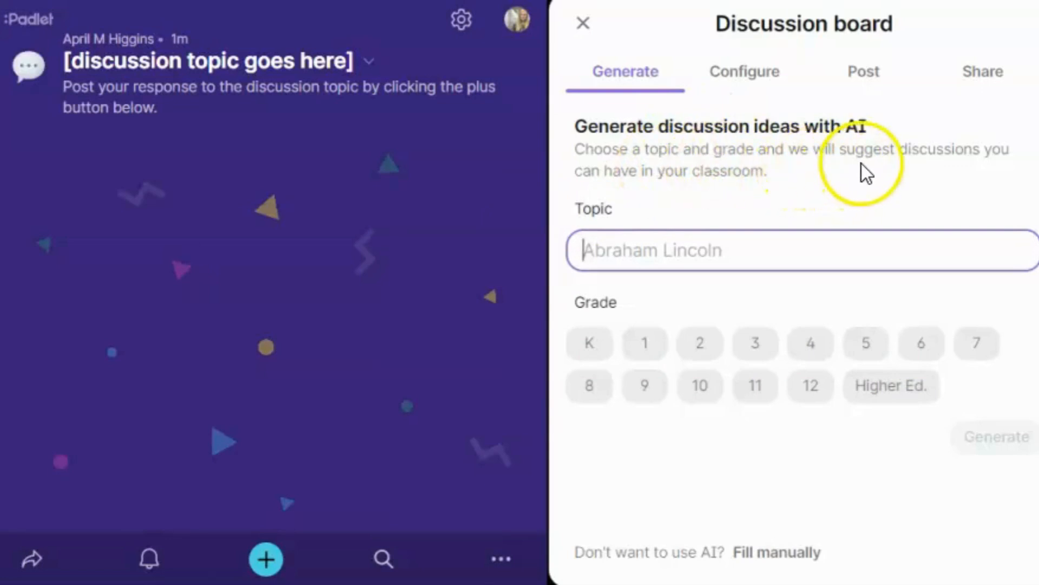
# Step: Generate Higher Ed. ideas for the topic 'Icebreaker discussion to help students get to know one another'
pyautogui.click(638, 252)
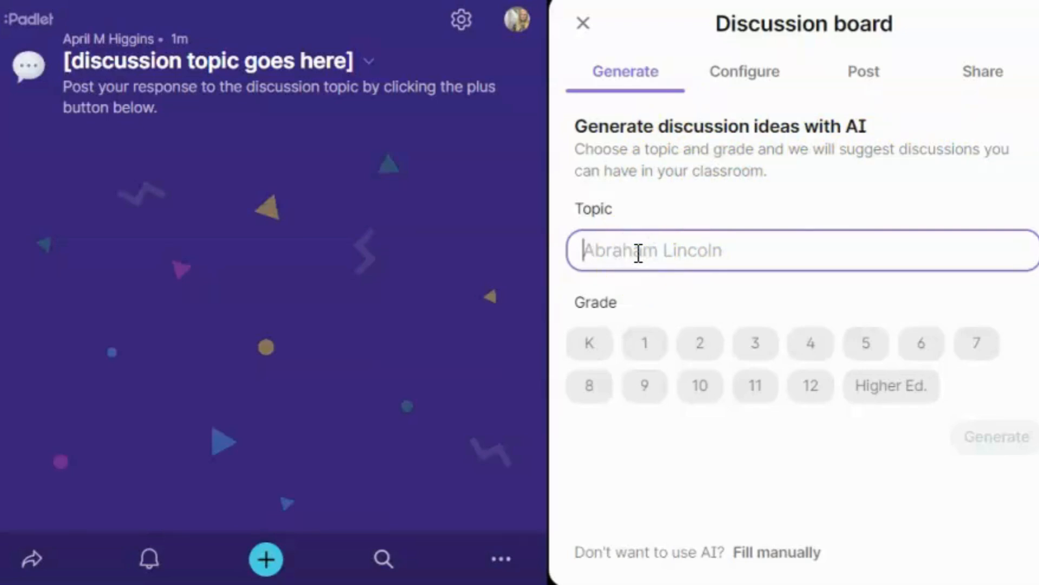
pyautogui.write('Icebrea')
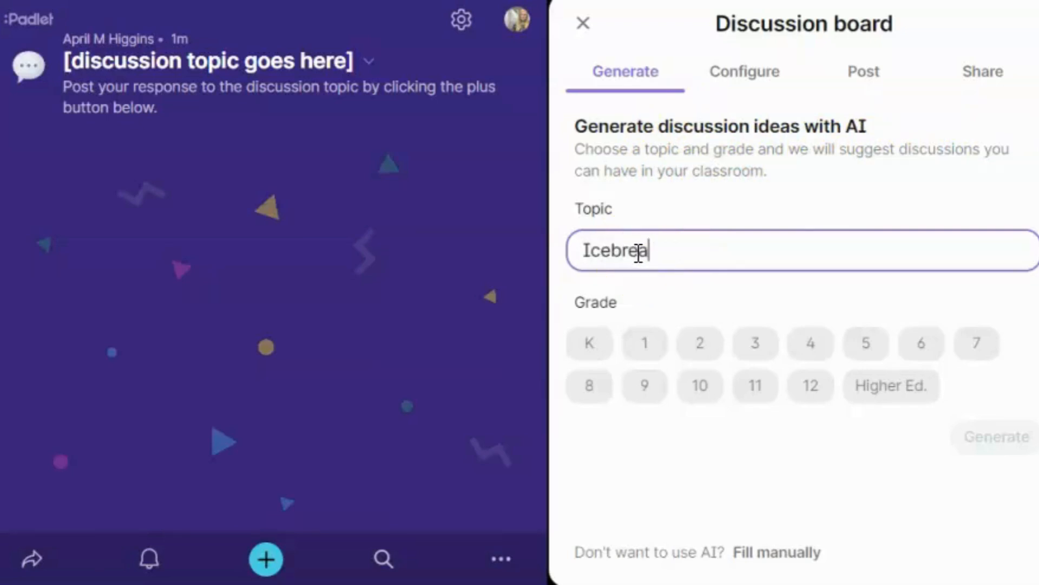
pyautogui.write('ker disu')
pyautogui.press('BackSpace')
pyautogui.write('c')
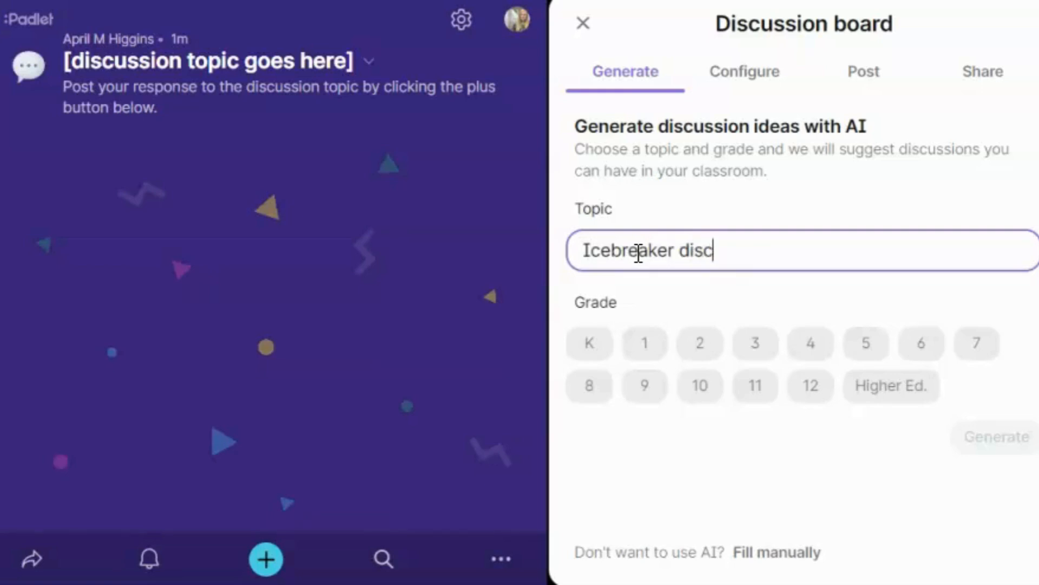
pyautogui.write('ussion to help')
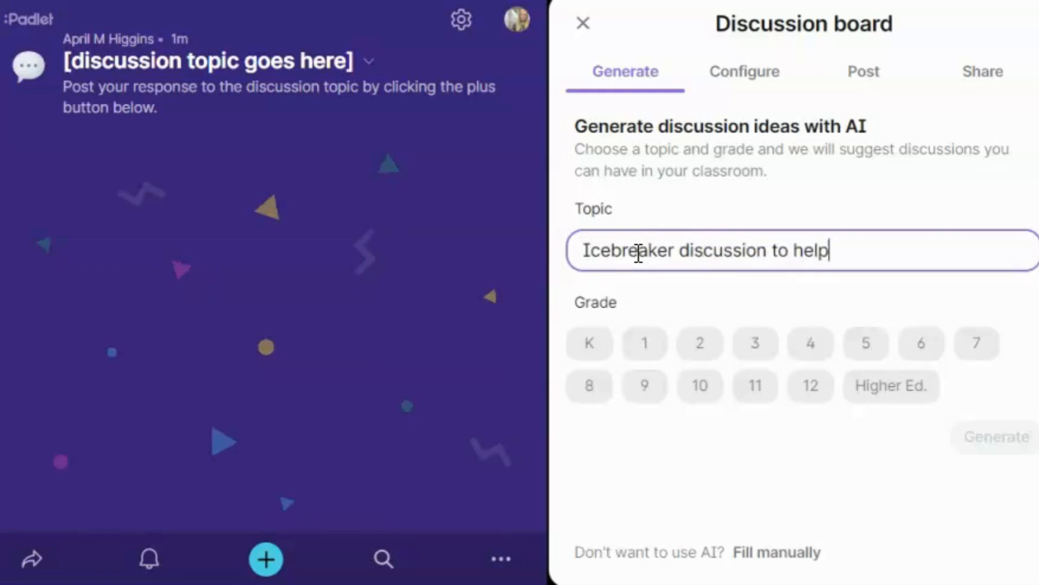
pyautogui.write(' student')
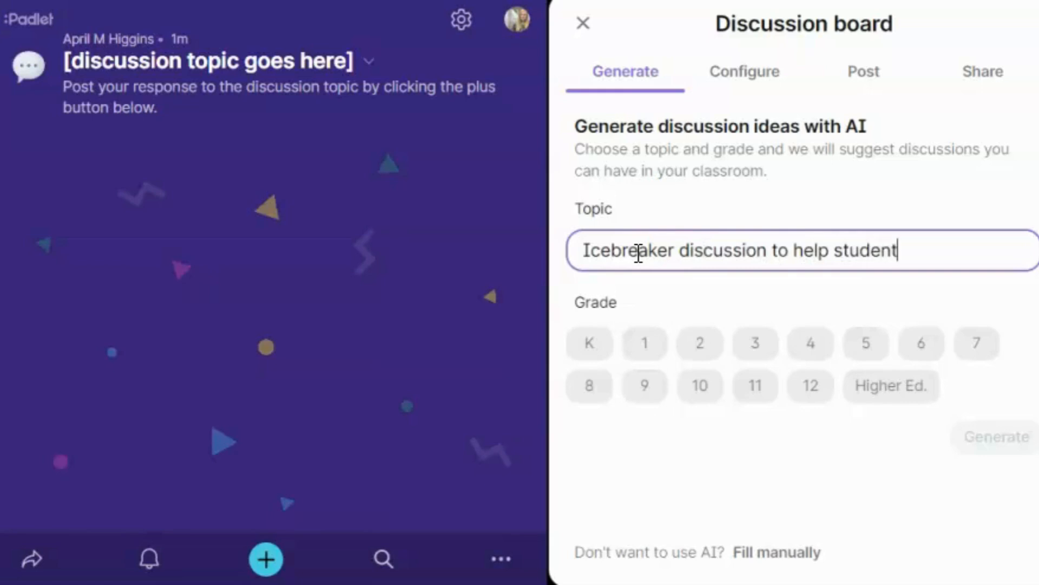
pyautogui.write('s get to know one')
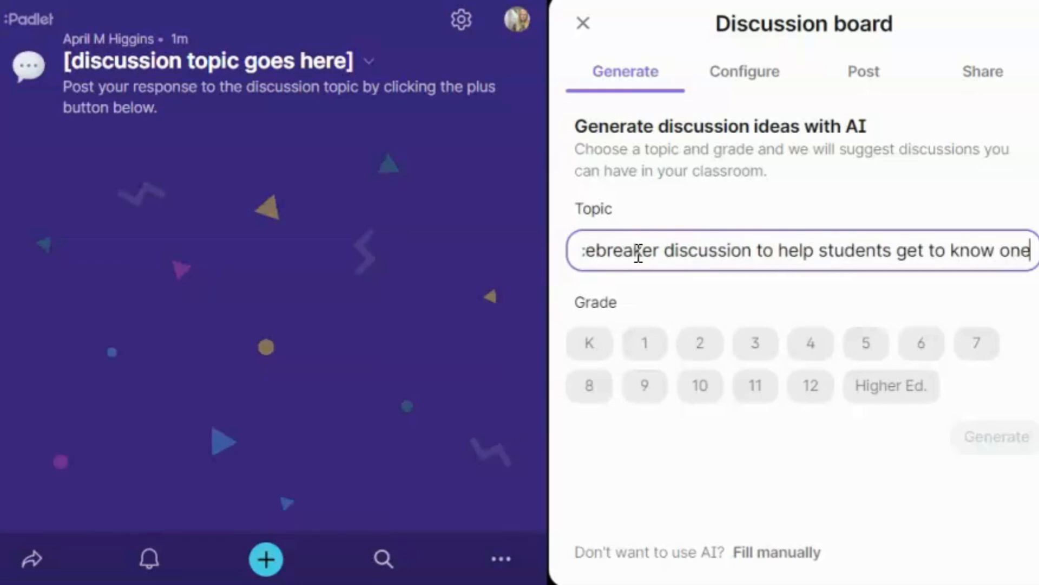
pyautogui.write(' another')
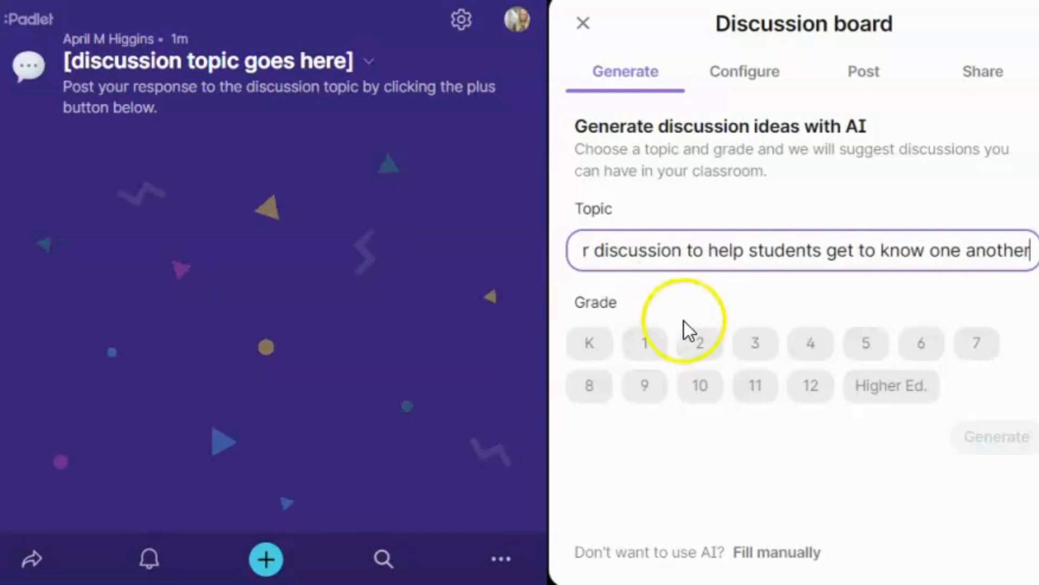
pyautogui.click(863, 387)
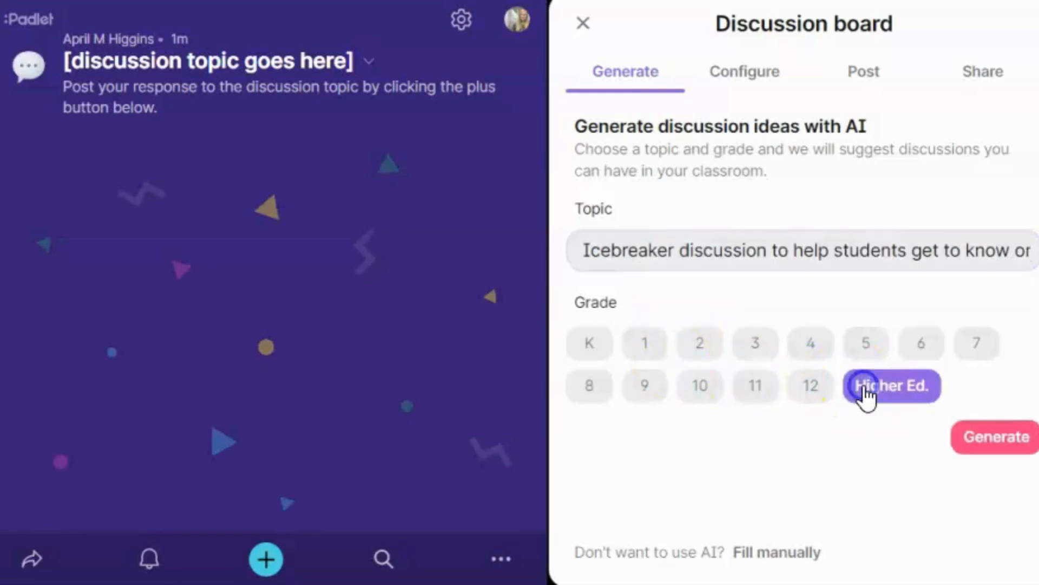
pyautogui.click(995, 438)
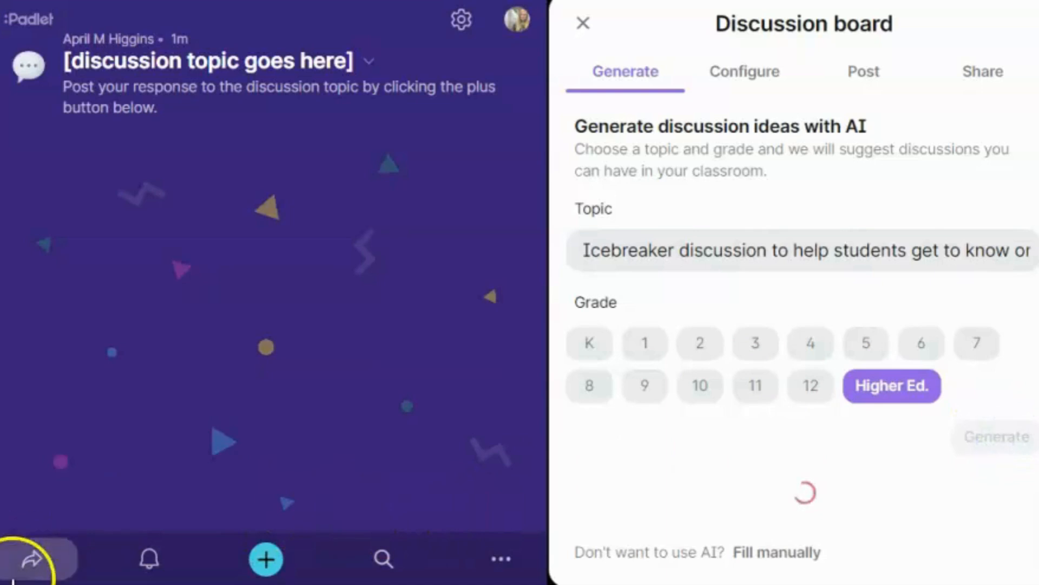
pyautogui.scroll(-5, 986, 284)
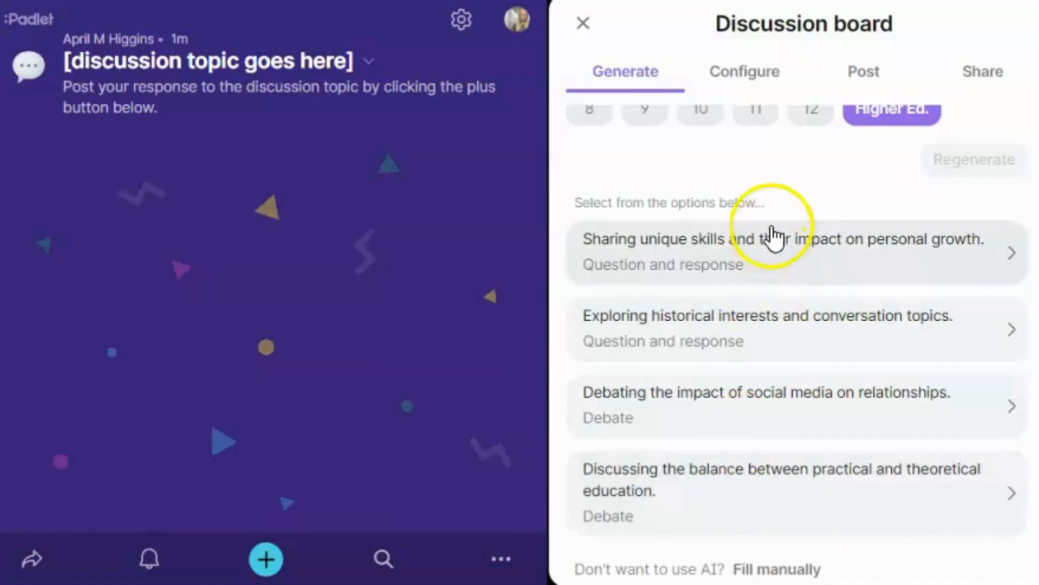
# Step: Use the 'Sharing unique skills and their impact on personal growth.' suggestion as the board prompt
pyautogui.click(790, 264)
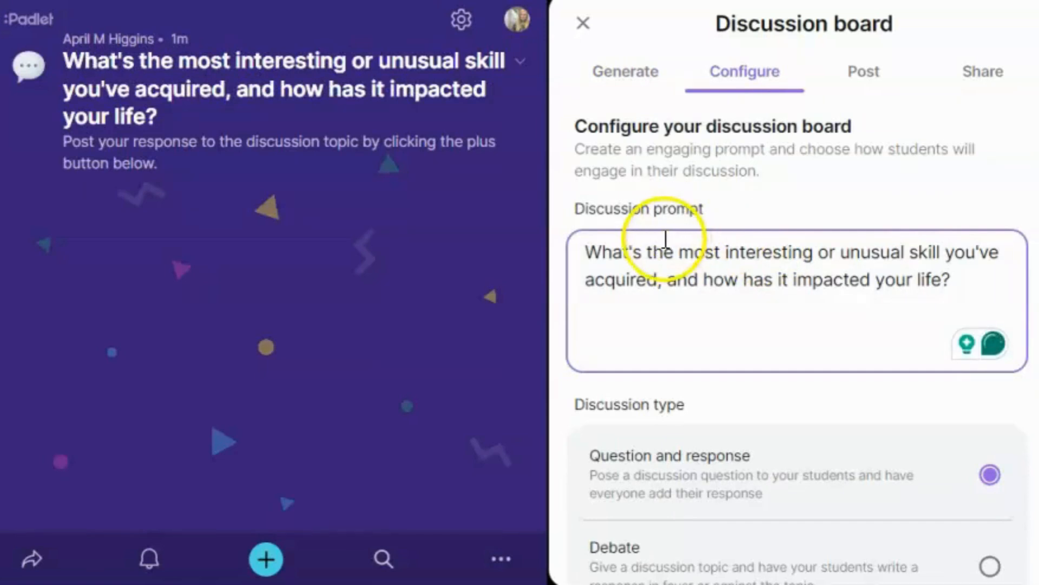
pyautogui.click(638, 328)
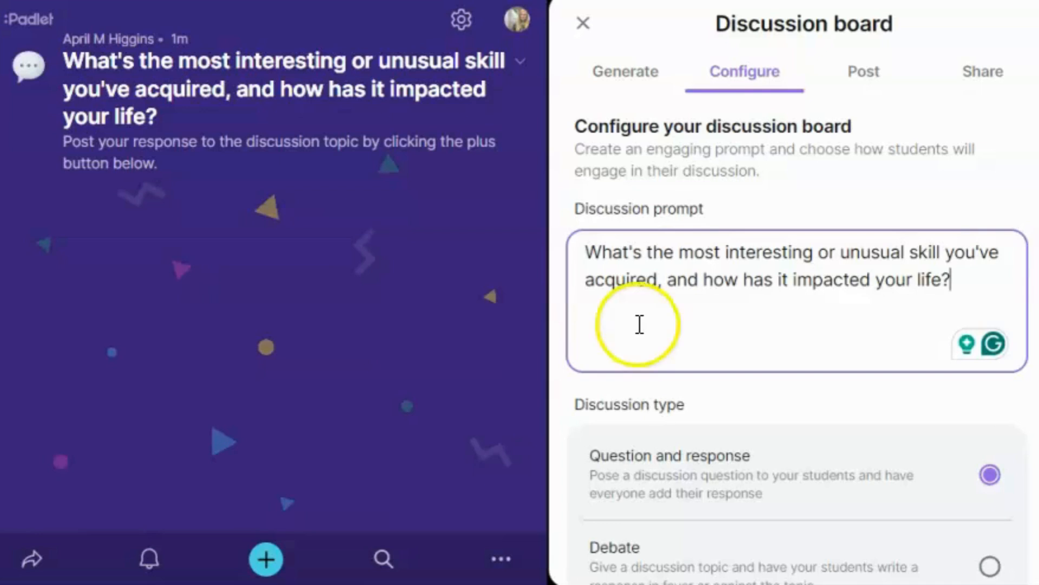
pyautogui.scroll(-1, 789, 321)
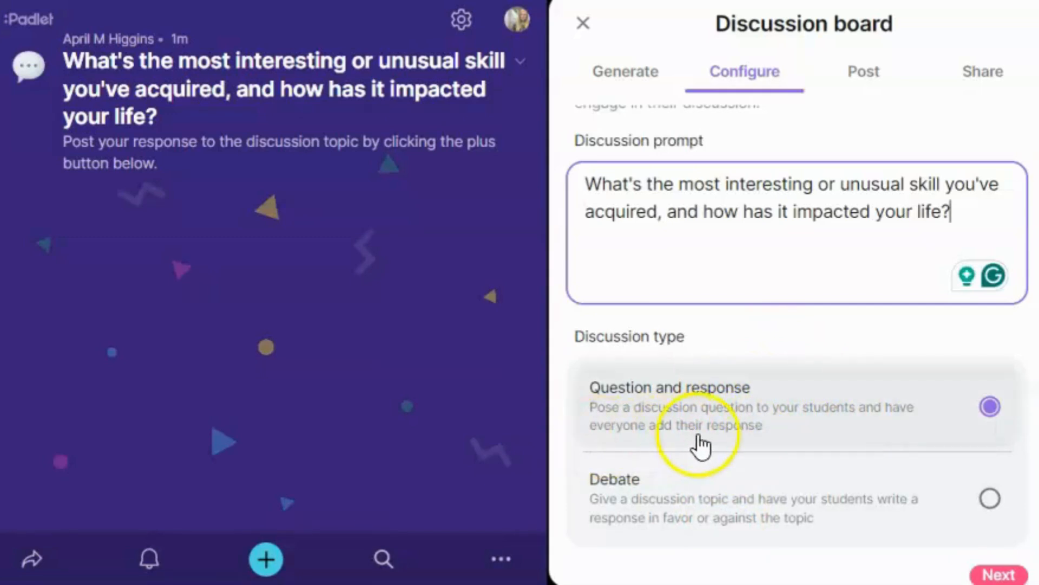
# Step: Add and publish the first post about making and selling cakes
pyautogui.click(997, 575)
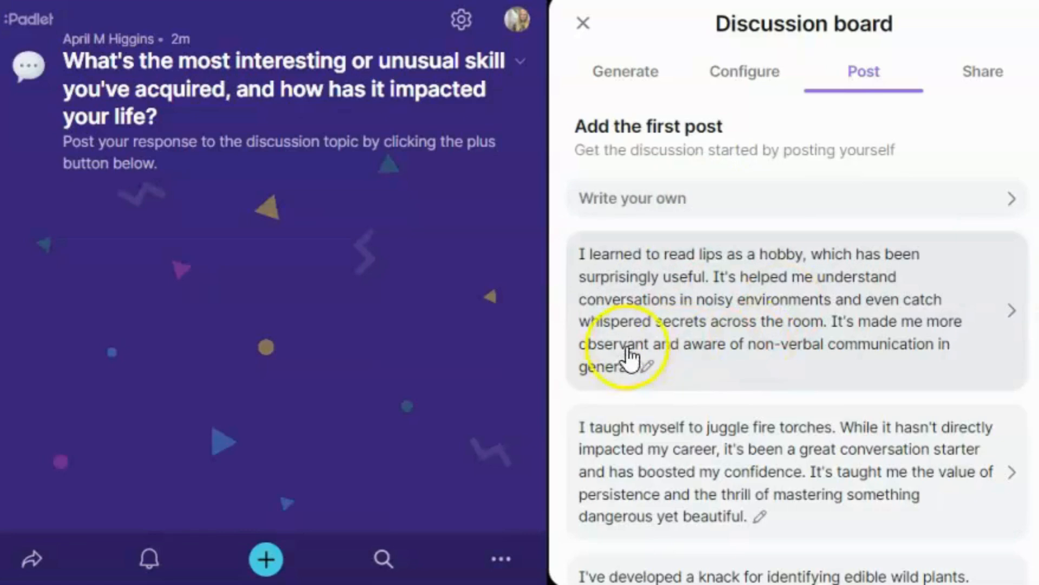
pyautogui.scroll(-3, 689, 411)
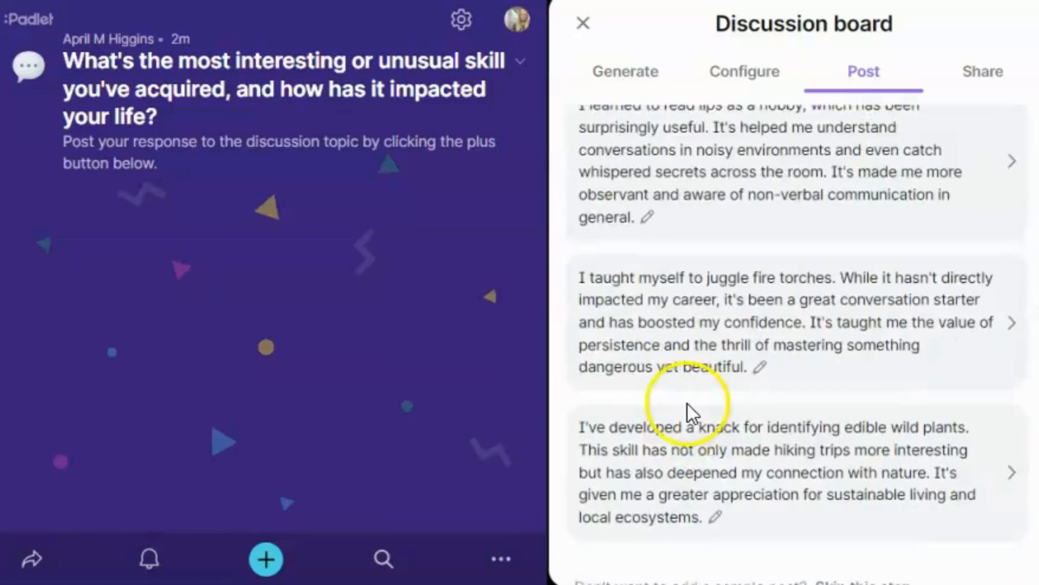
pyautogui.scroll(3, 709, 307)
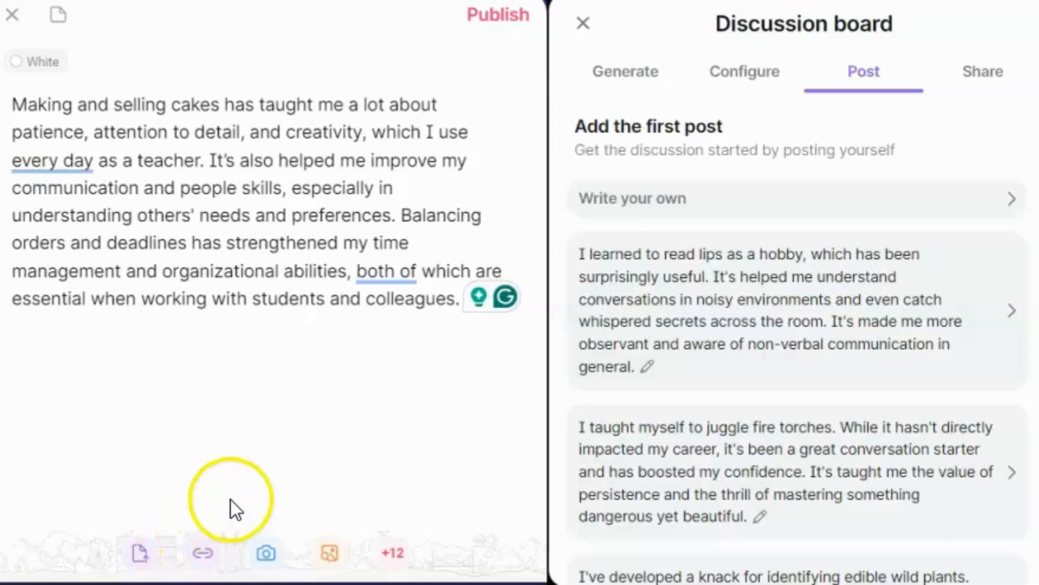
pyautogui.click(498, 15)
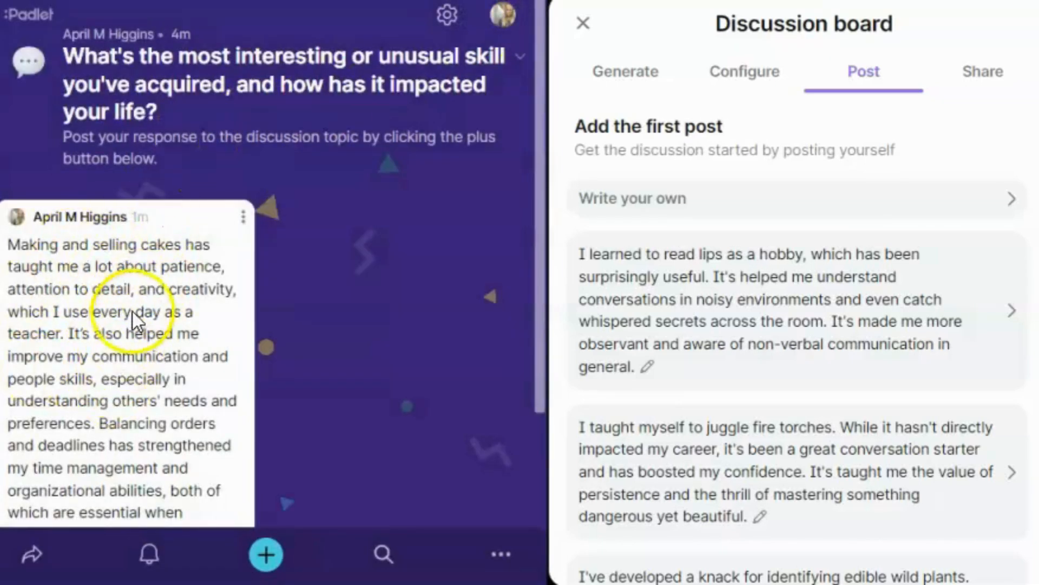
# Step: Close the Discussion board guide panel and dismiss the cake post's options menu
pyautogui.click(243, 217)
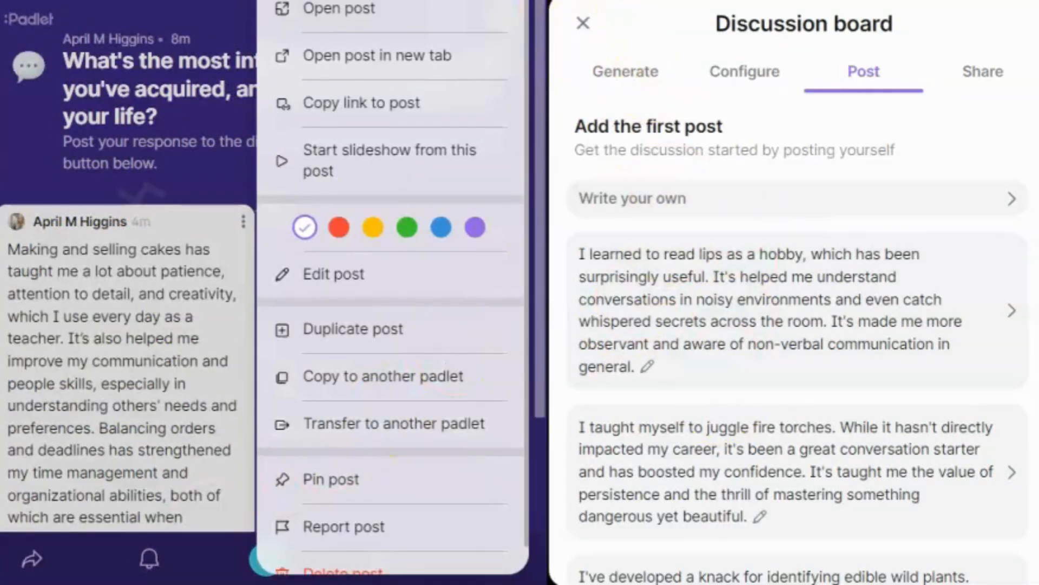
pyautogui.click(583, 23)
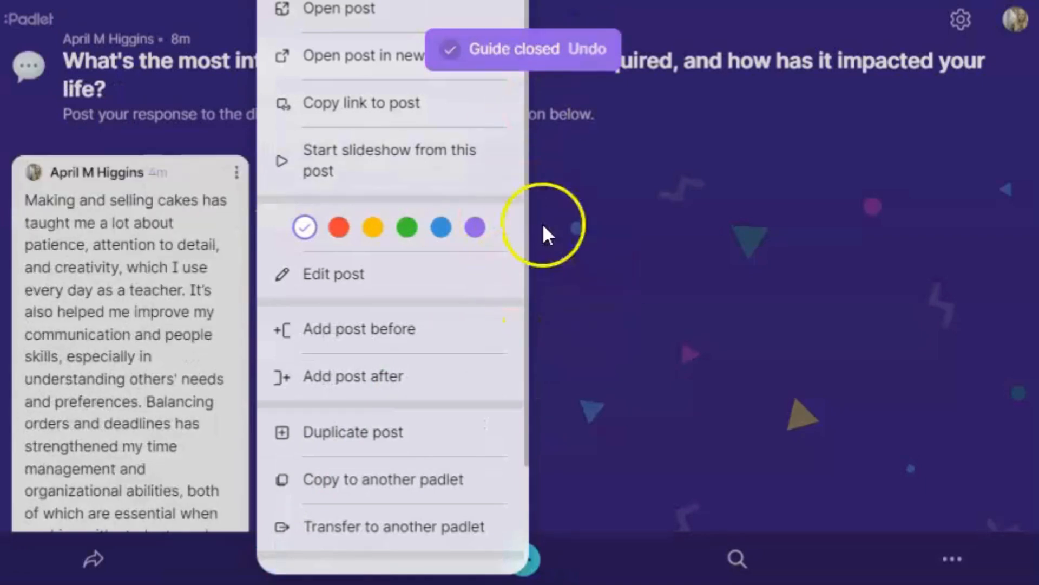
pyautogui.click(630, 267)
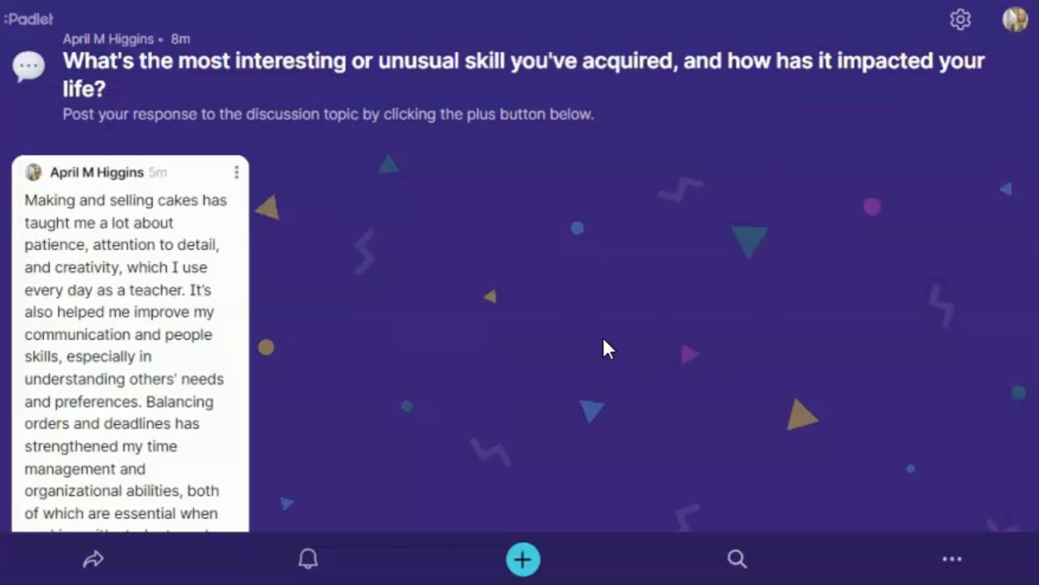
# Step: In board Settings, browse the icon and art and illustration wallpaper choices without changing them
pyautogui.click(961, 21)
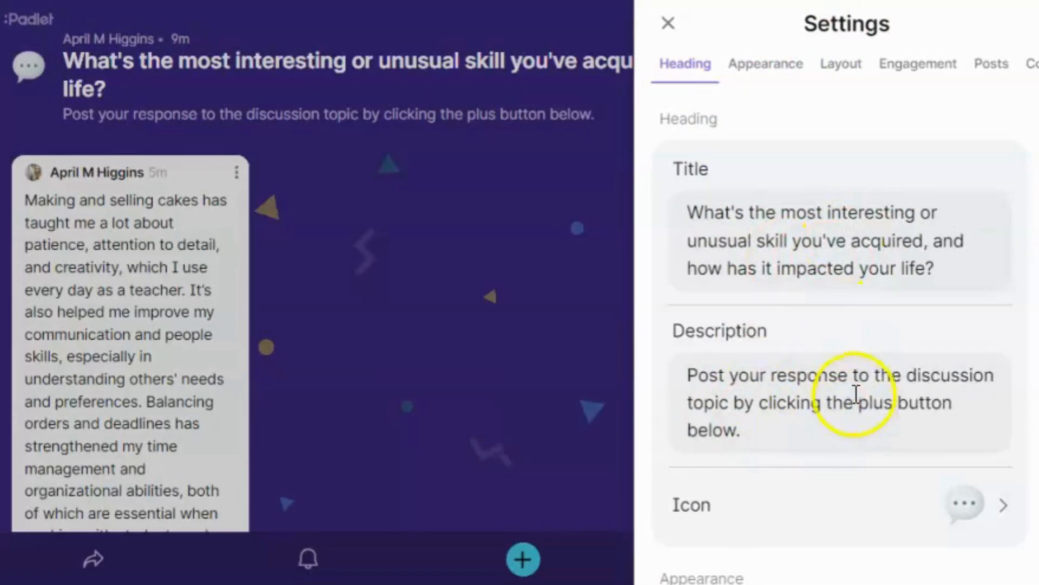
pyautogui.scroll(-3, 845, 416)
pyautogui.click(979, 387)
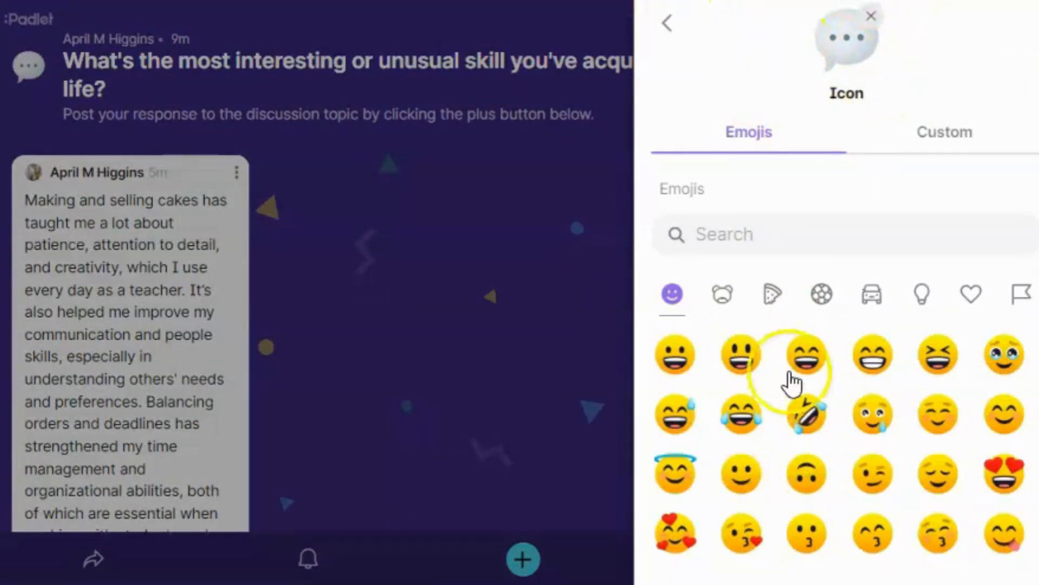
pyautogui.click(673, 27)
pyautogui.scroll(-4, 733, 385)
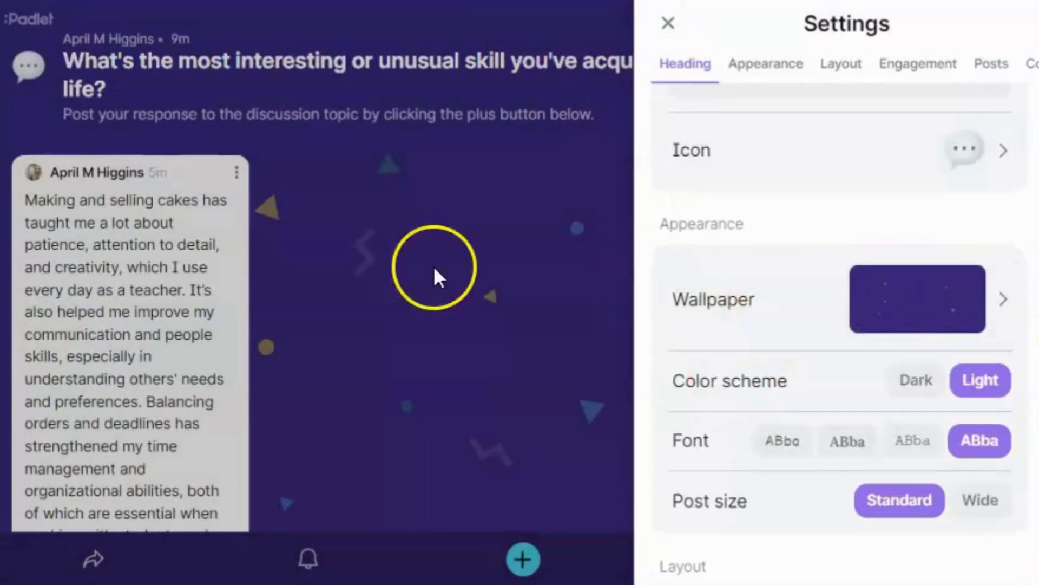
pyautogui.click(939, 314)
pyautogui.scroll(-15, 877, 332)
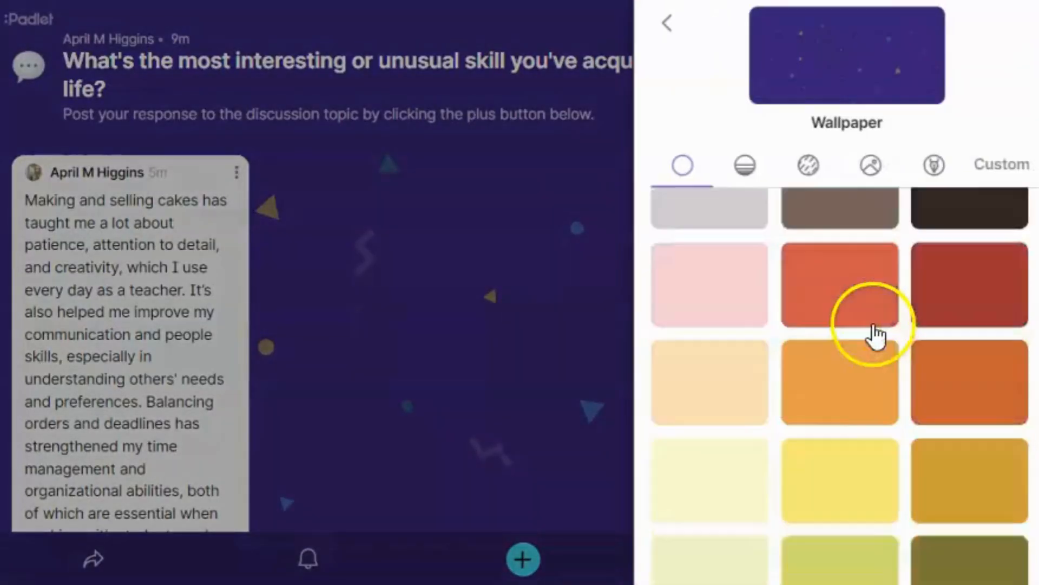
pyautogui.scroll(-9, 833, 342)
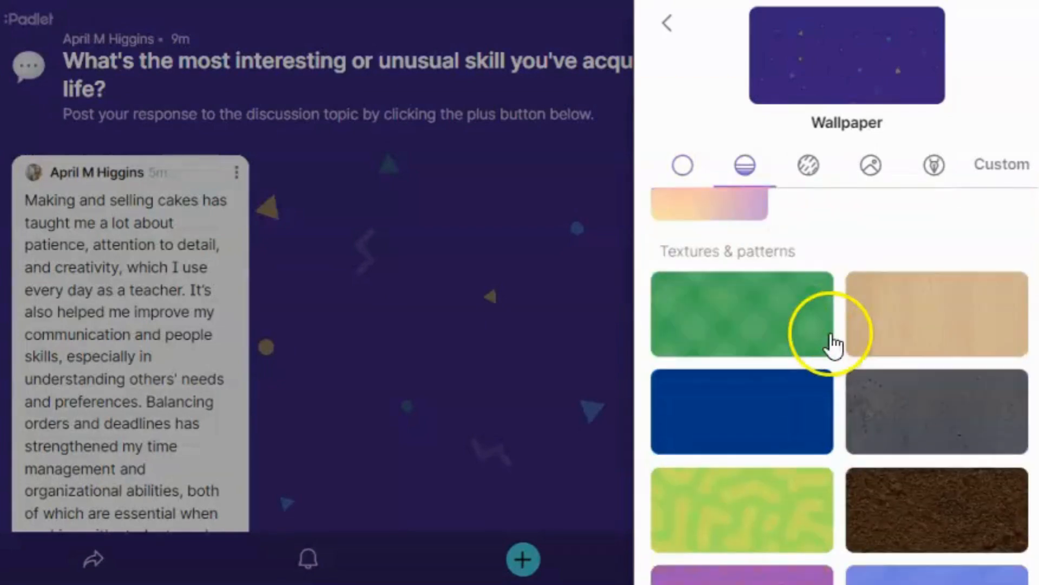
pyautogui.scroll(9, 830, 343)
pyautogui.scroll(-7, 806, 400)
pyautogui.scroll(-9, 807, 378)
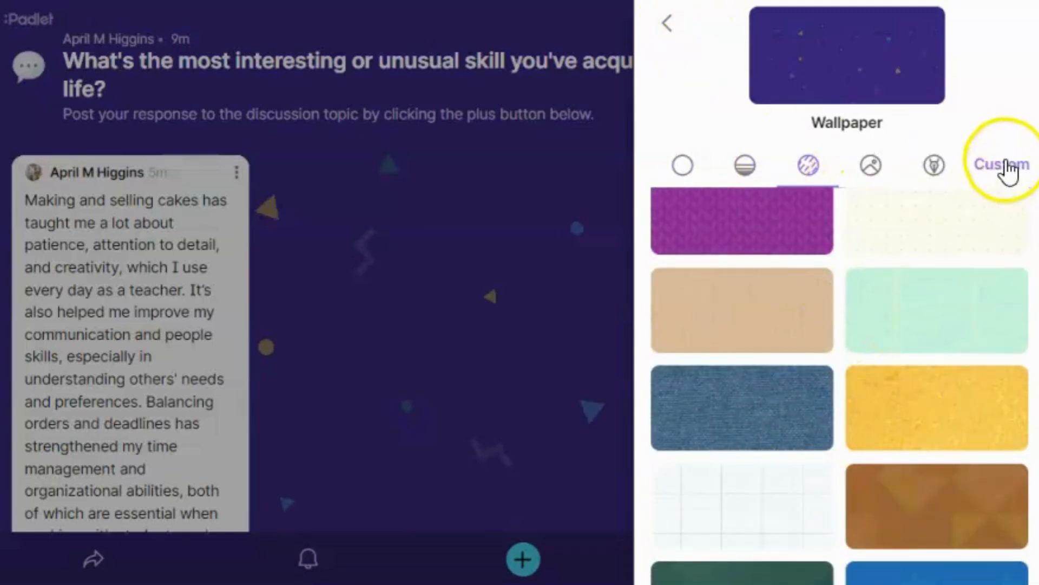
pyautogui.click(932, 167)
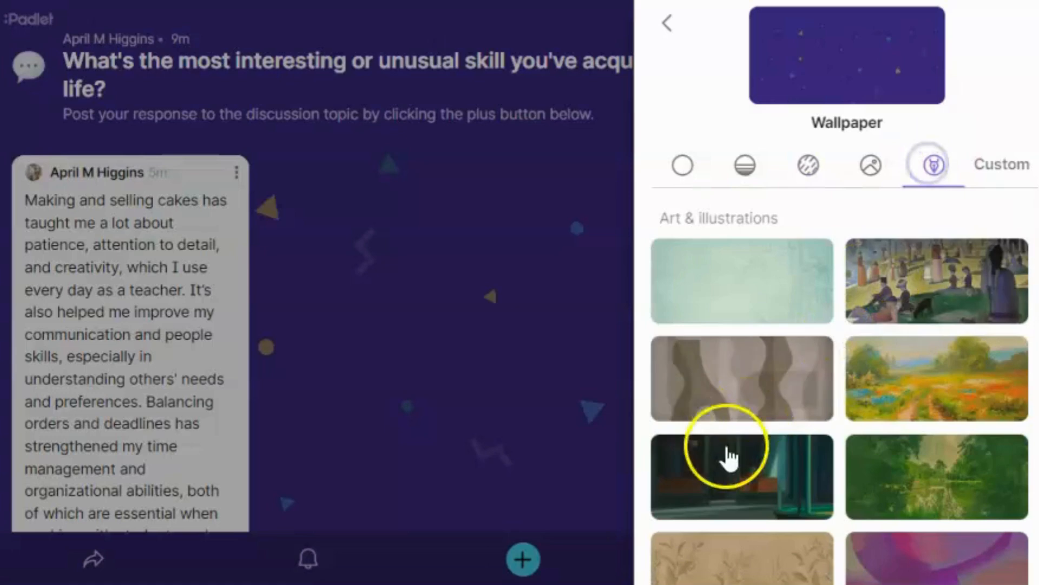
pyautogui.scroll(-10, 890, 303)
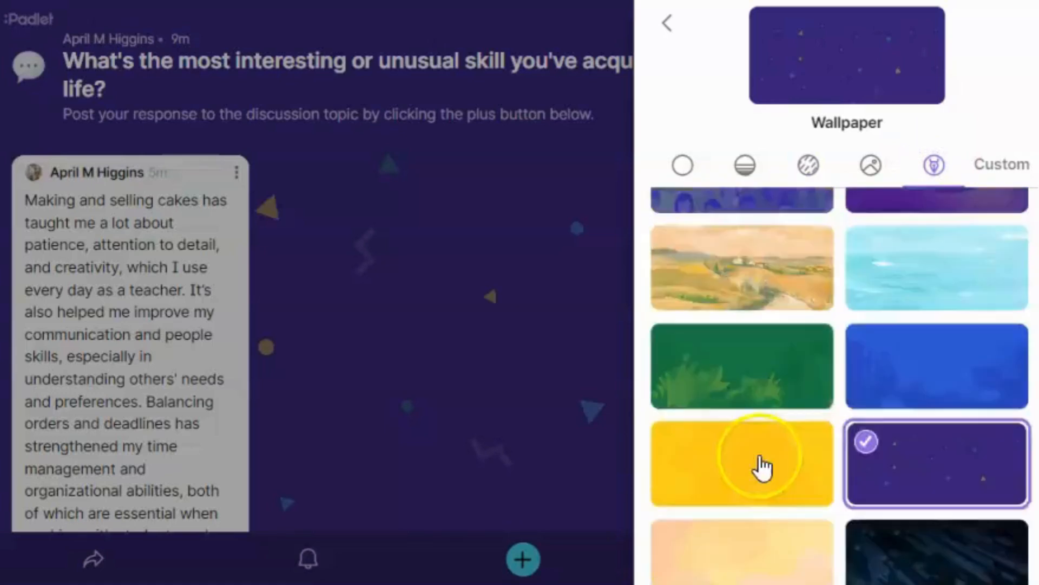
pyautogui.scroll(-4, 764, 465)
pyautogui.click(669, 25)
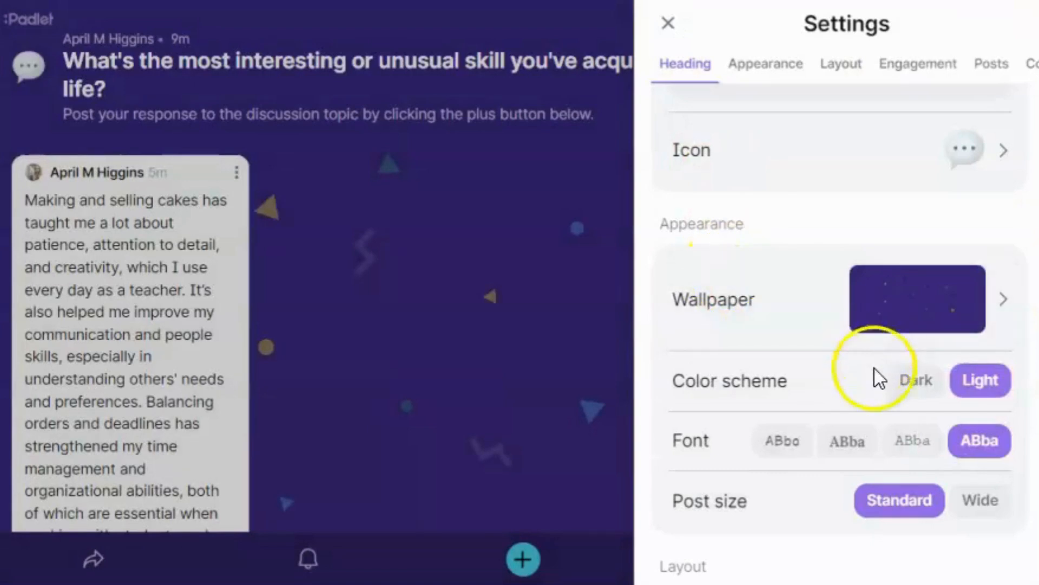
# Step: Try the dark color scheme and wide posts, then revert to light and standard
pyautogui.click(903, 388)
pyautogui.click(989, 384)
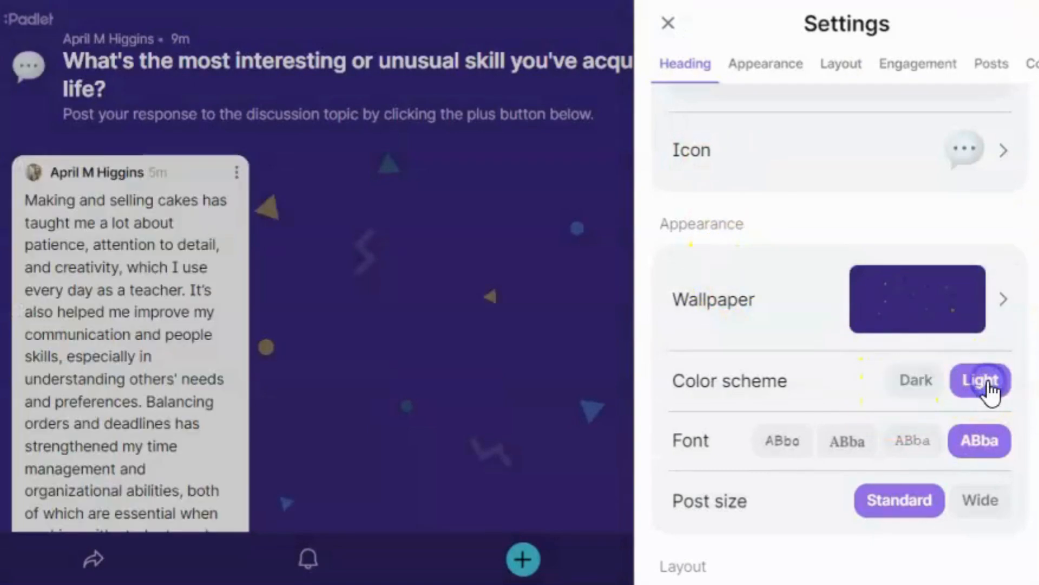
pyautogui.scroll(-1, 974, 445)
pyautogui.scroll(-1, 975, 445)
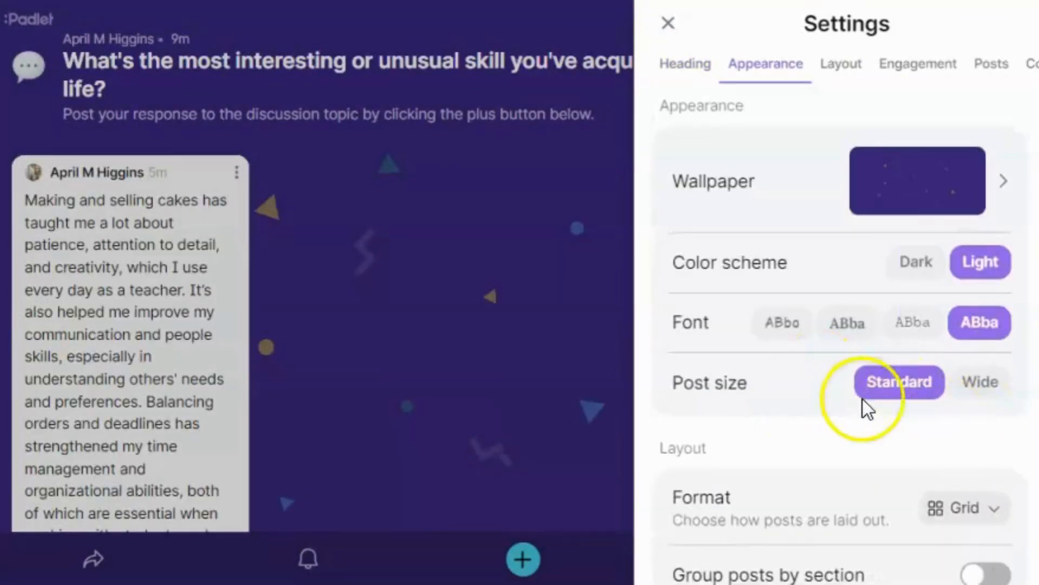
pyautogui.click(968, 386)
pyautogui.click(920, 390)
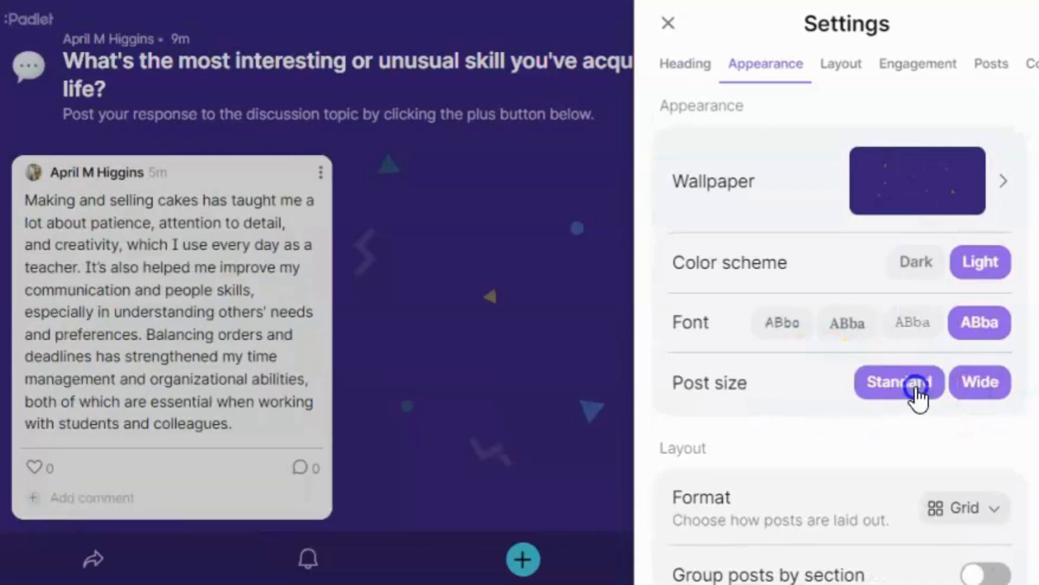
# Step: Change the board format from Grid to Wall
pyautogui.scroll(-2, 796, 414)
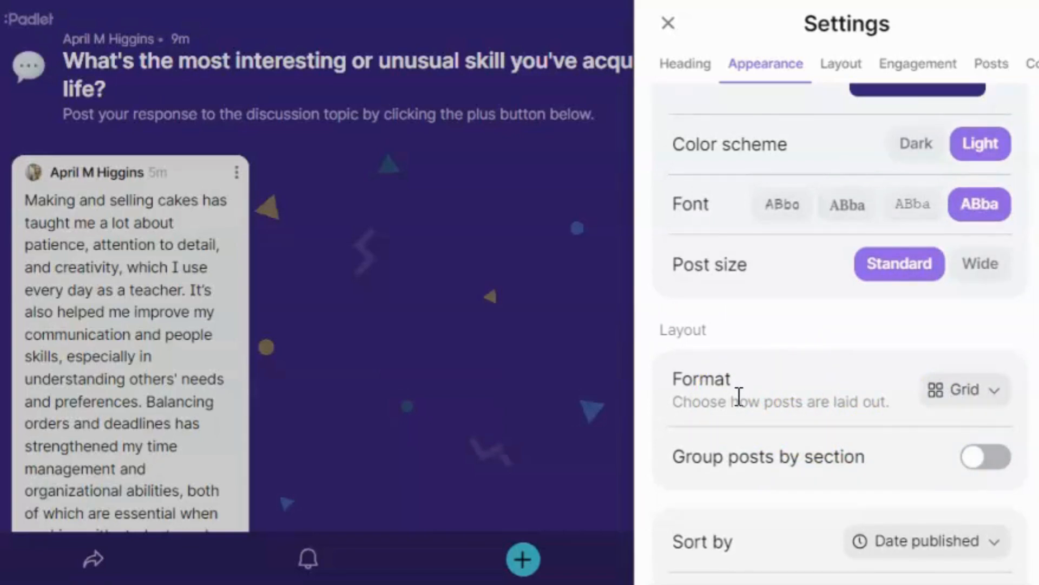
pyautogui.click(992, 391)
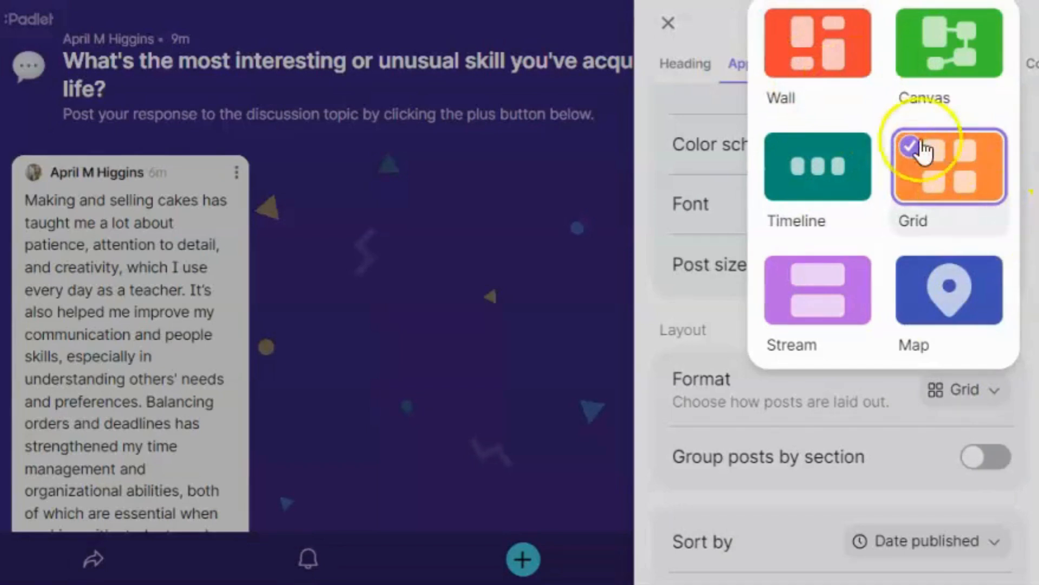
pyautogui.click(816, 50)
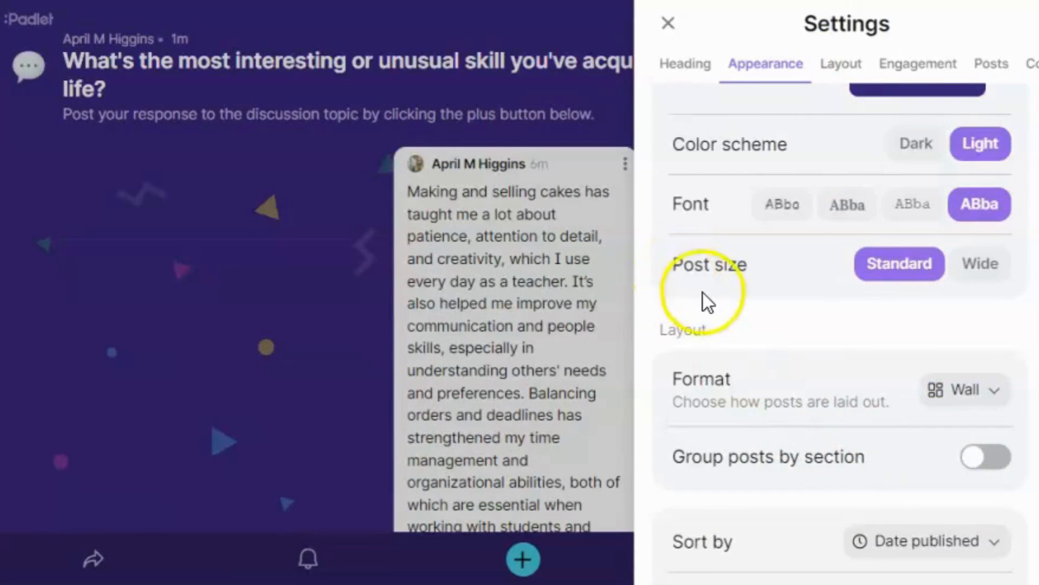
pyautogui.scroll(-2, 758, 357)
pyautogui.scroll(-2, 796, 379)
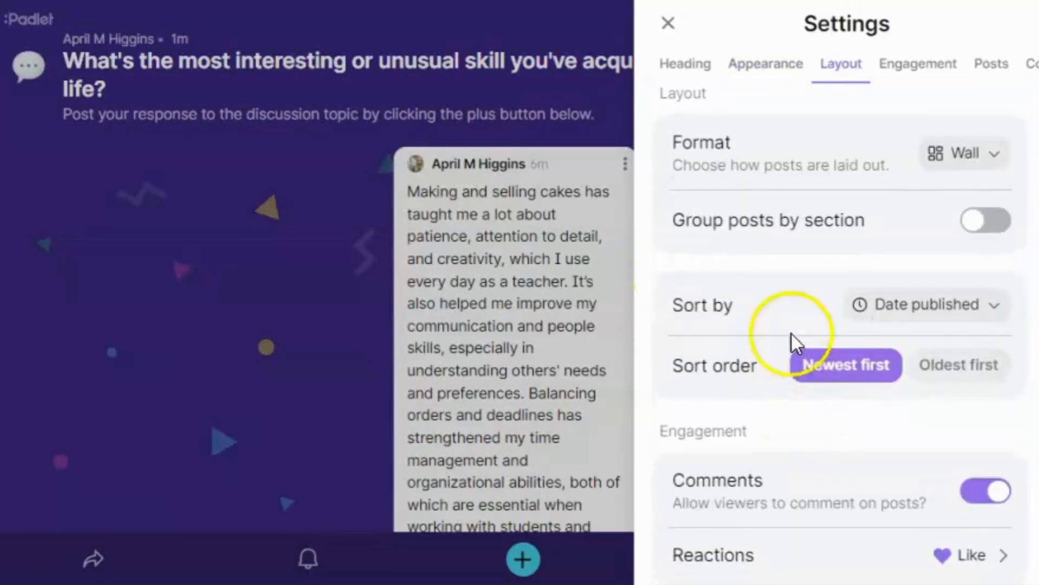
pyautogui.click(977, 305)
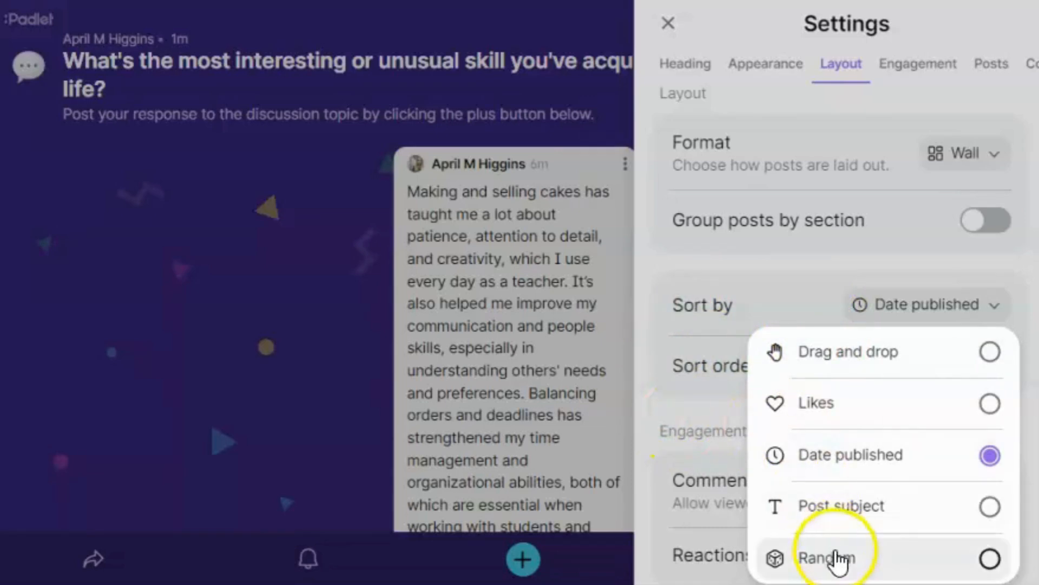
pyautogui.click(662, 414)
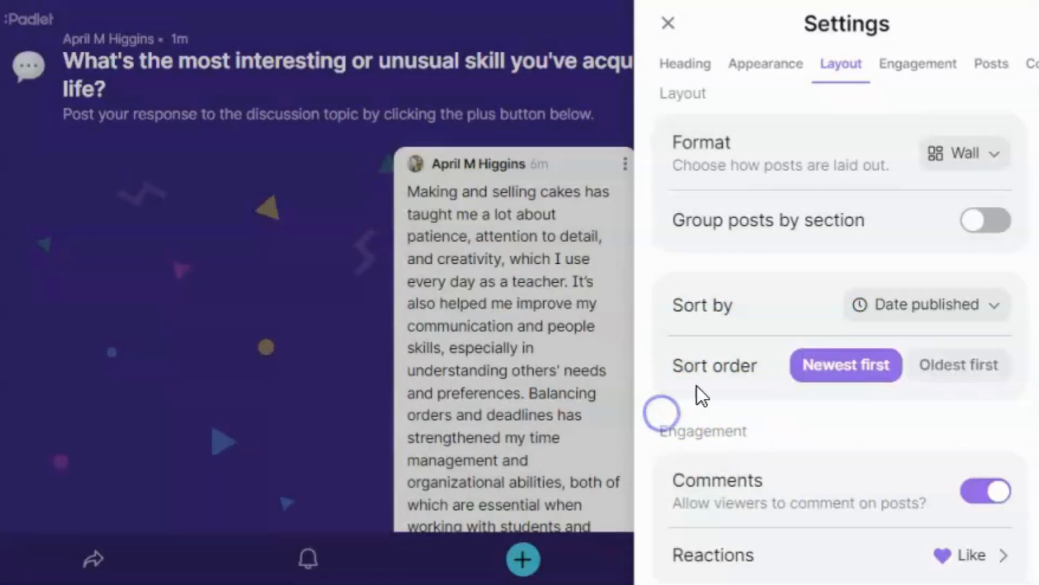
pyautogui.scroll(-4, 704, 390)
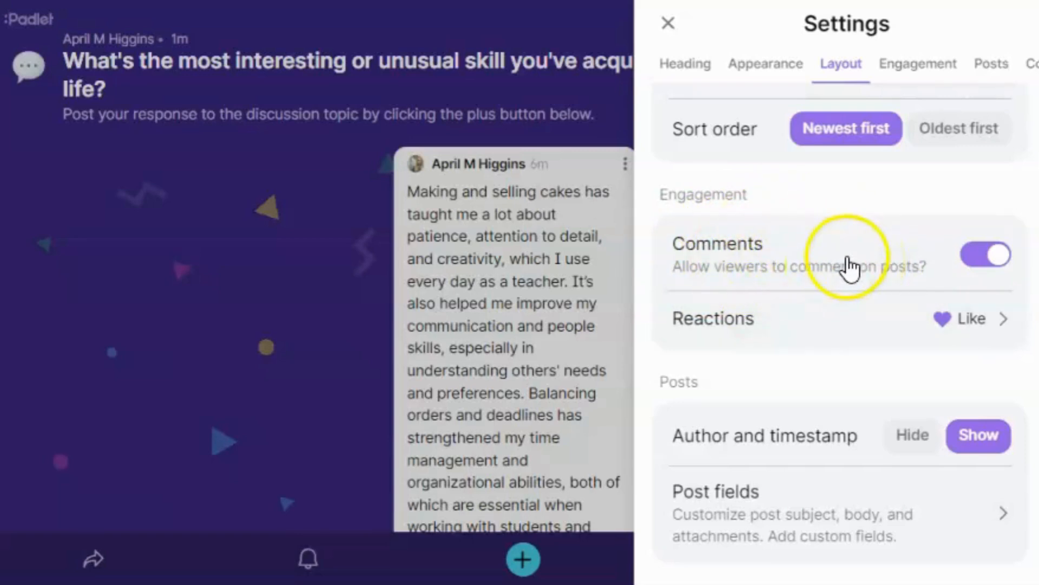
pyautogui.click(961, 325)
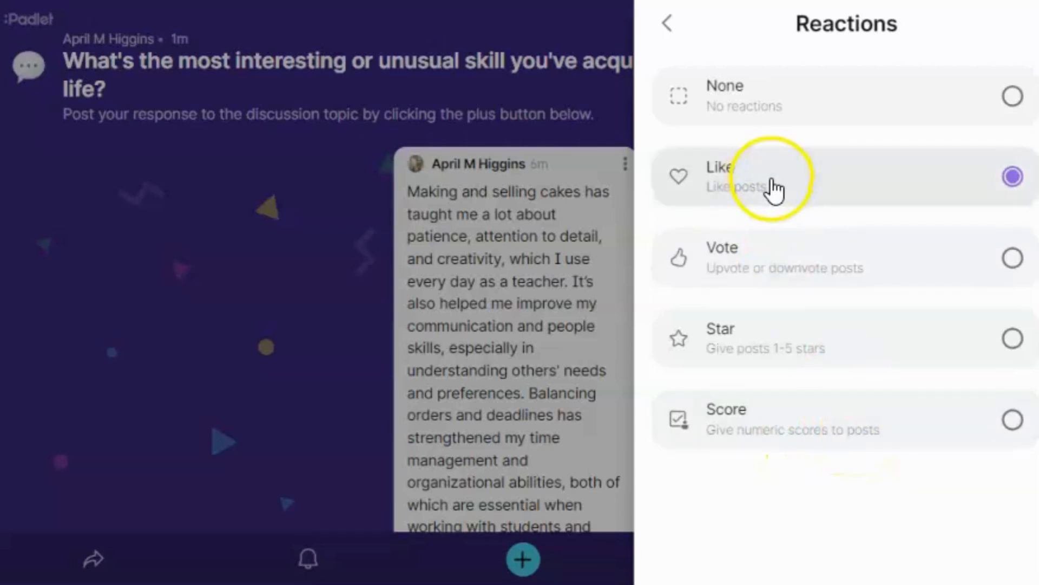
pyautogui.click(669, 24)
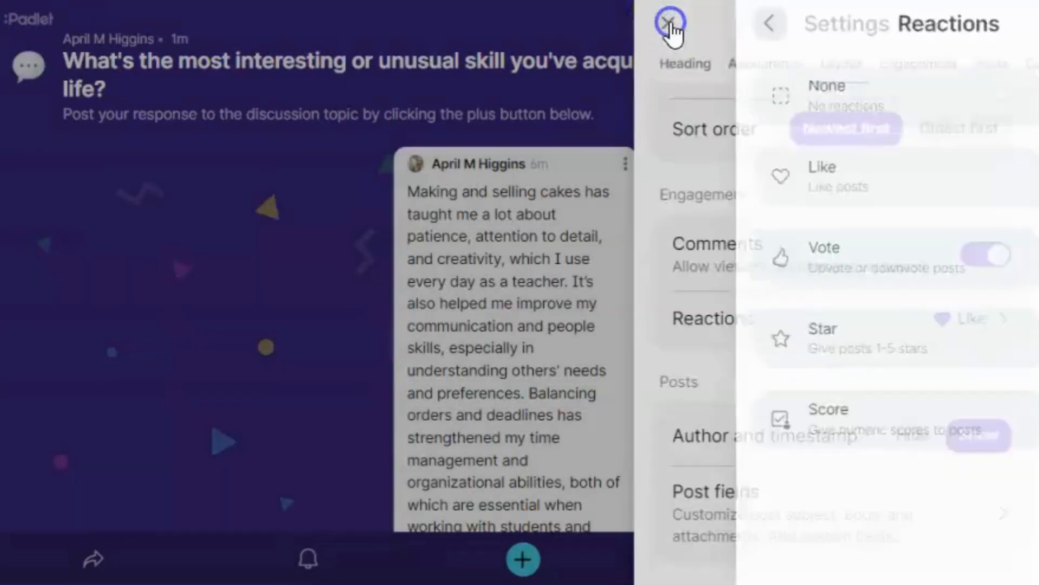
# Step: Scroll through the remaining Settings sections and close the Settings panel
pyautogui.scroll(-3, 790, 325)
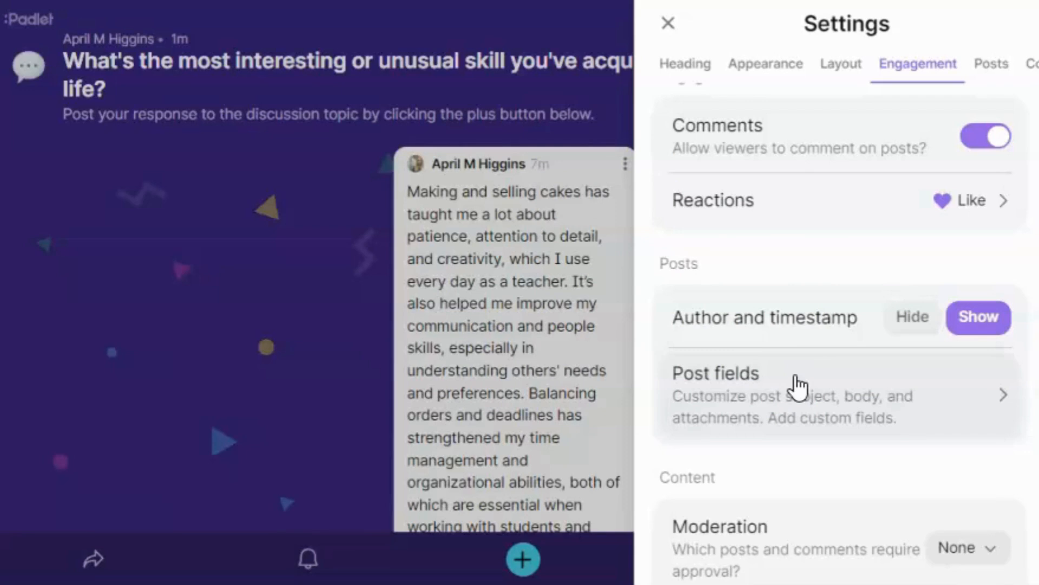
pyautogui.scroll(-4, 796, 385)
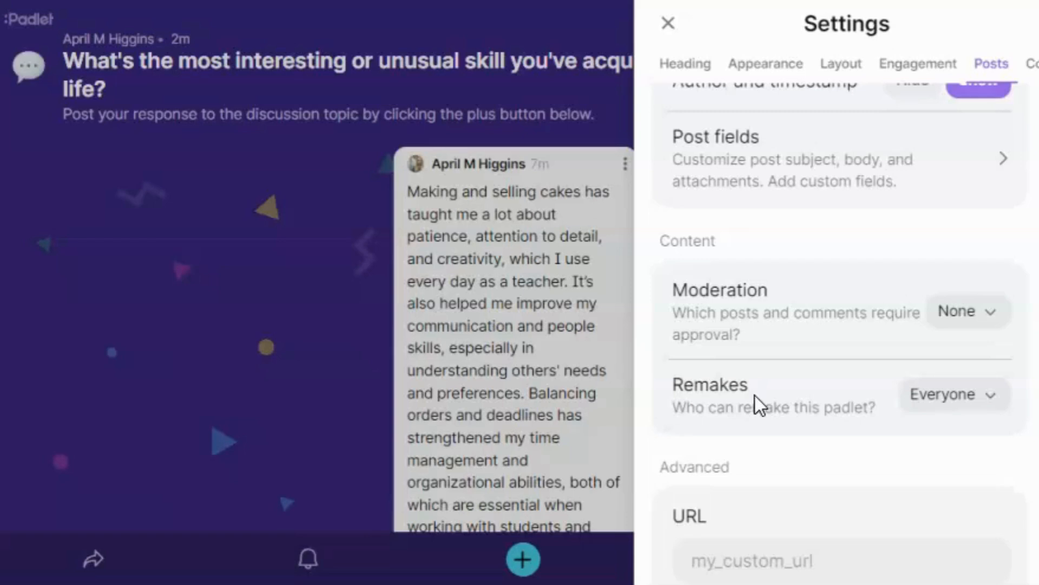
pyautogui.scroll(-3, 755, 395)
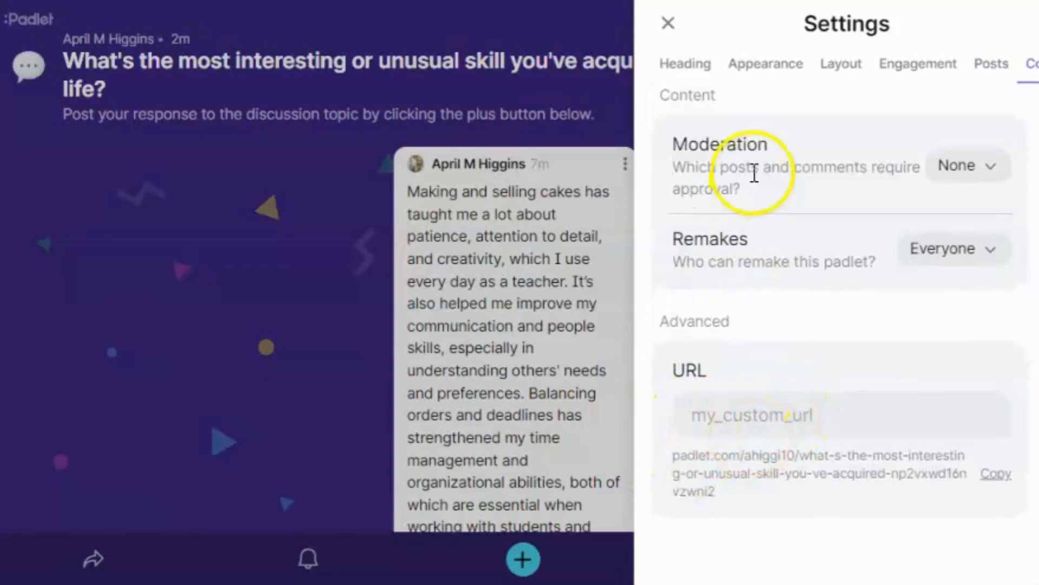
pyautogui.scroll(10, 747, 294)
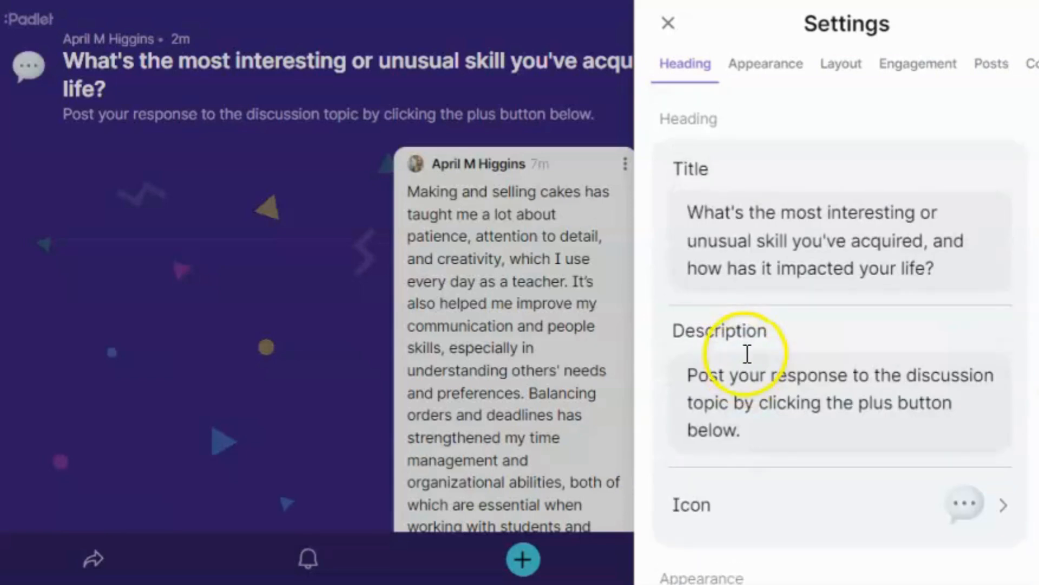
pyautogui.click(671, 26)
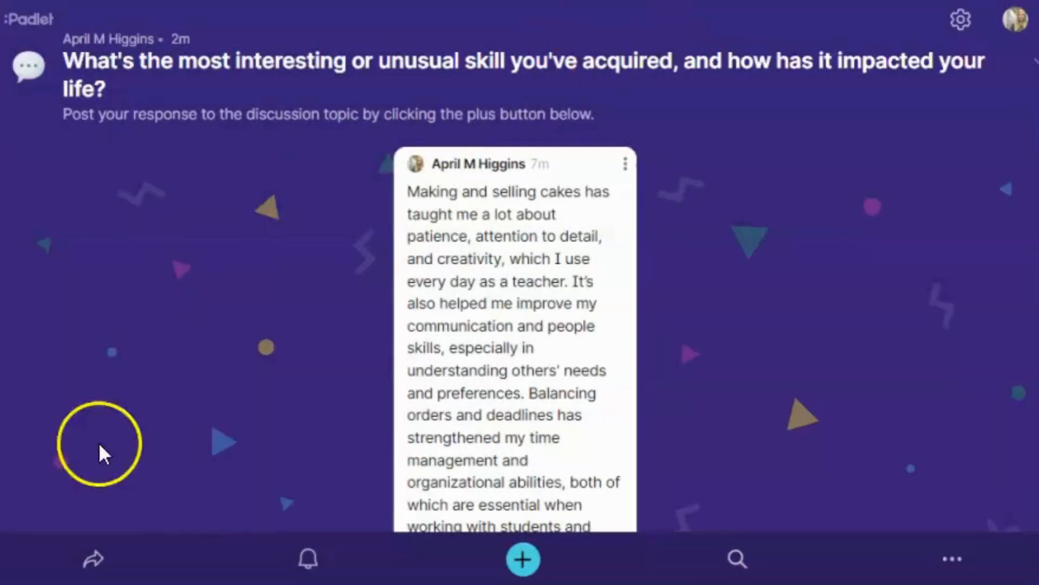
pyautogui.click(94, 561)
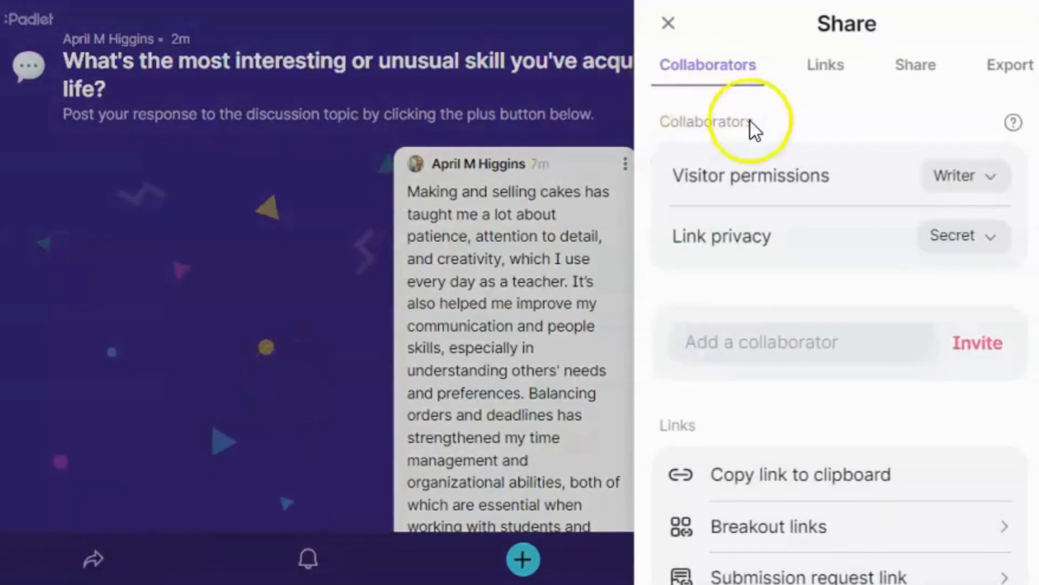
pyautogui.click(979, 174)
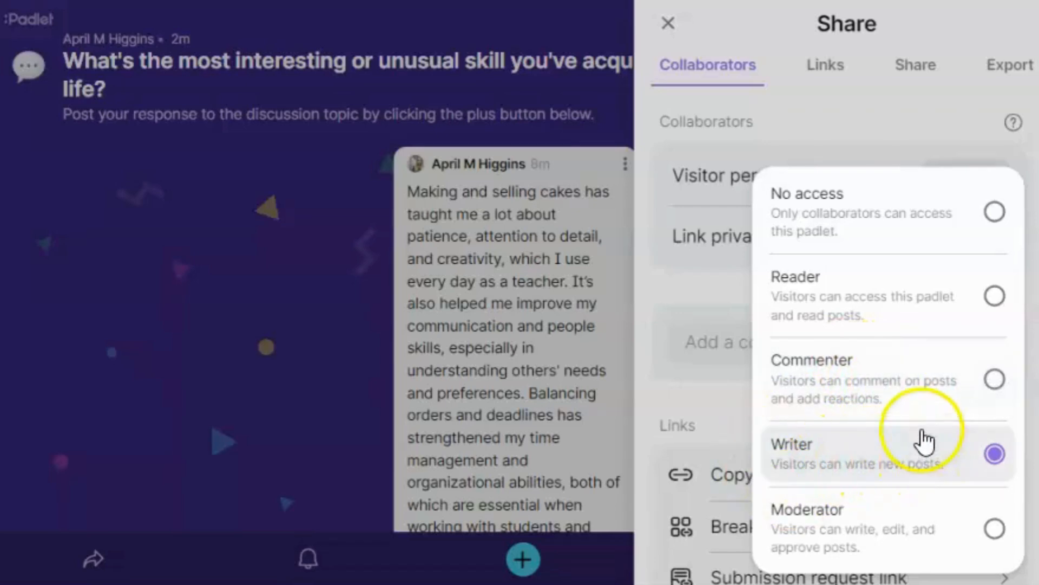
pyautogui.click(704, 297)
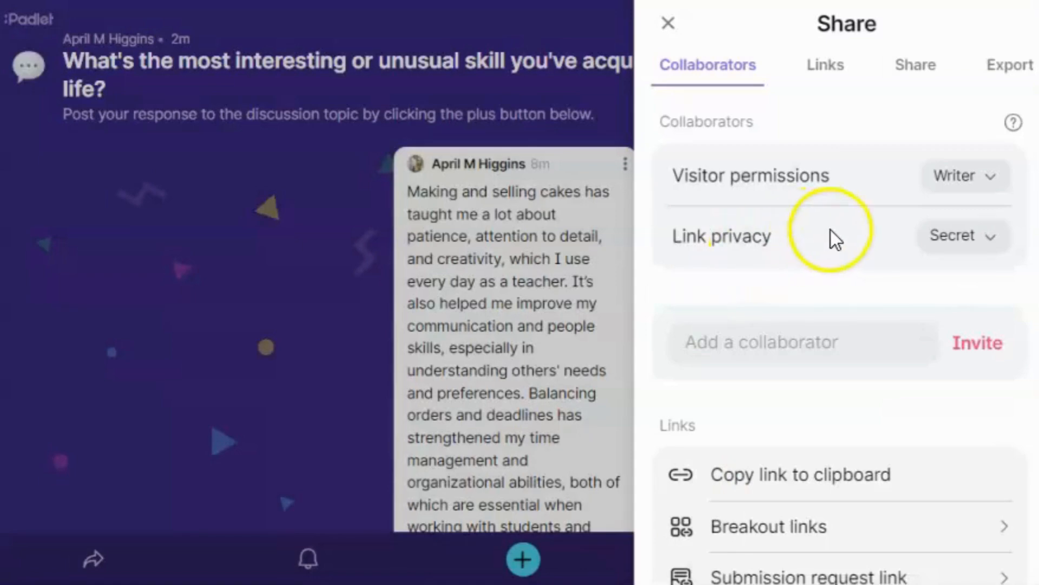
pyautogui.click(989, 248)
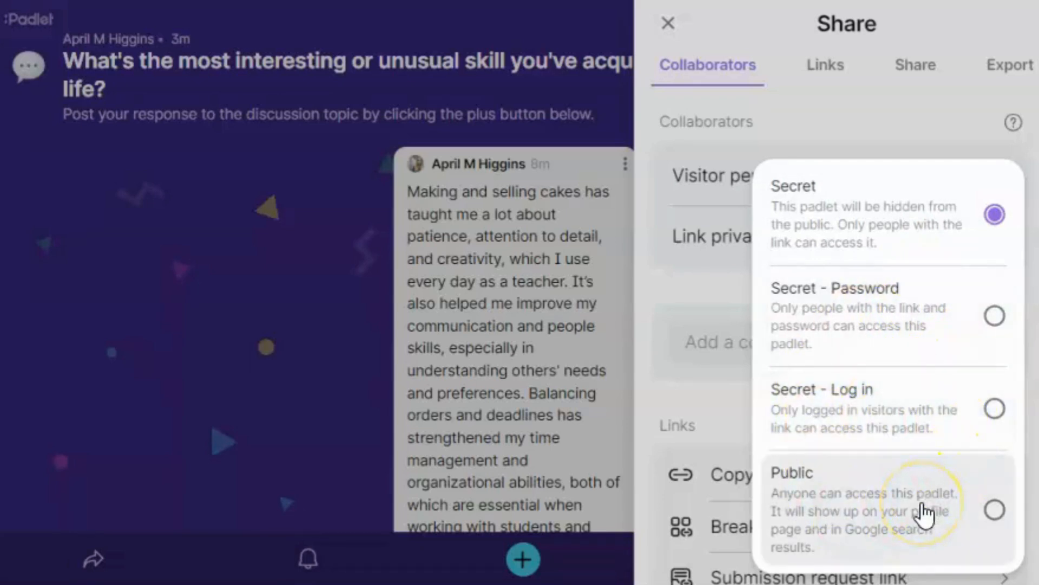
pyautogui.click(828, 99)
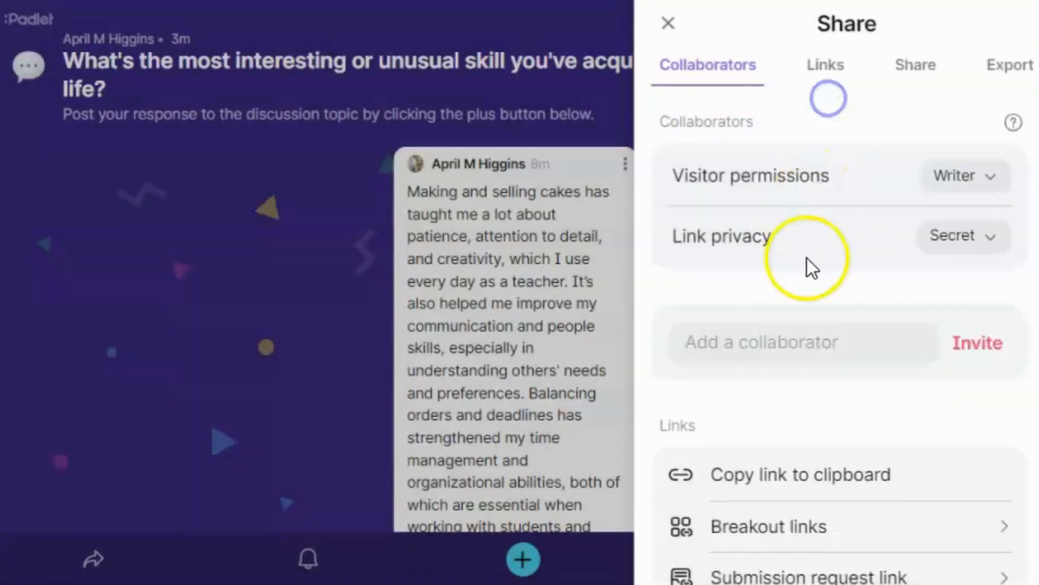
pyautogui.scroll(-4, 807, 258)
pyautogui.scroll(2, 746, 136)
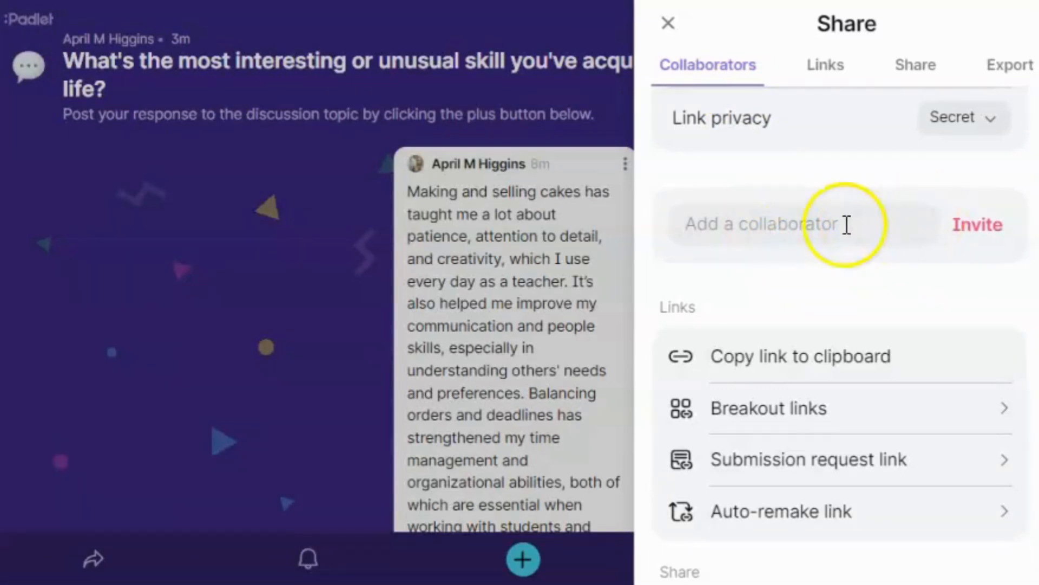
pyautogui.scroll(-2, 826, 295)
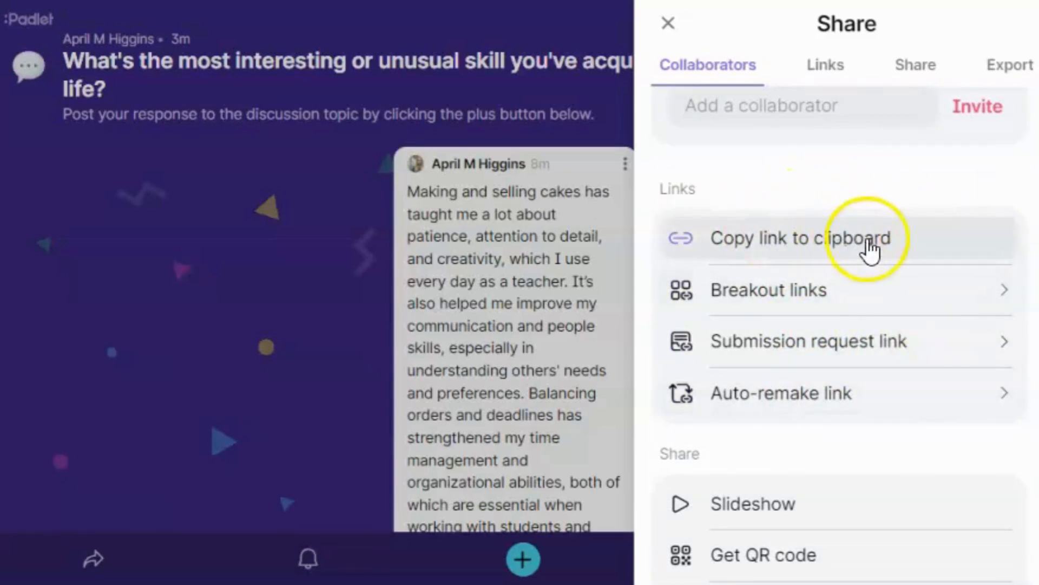
pyautogui.click(808, 295)
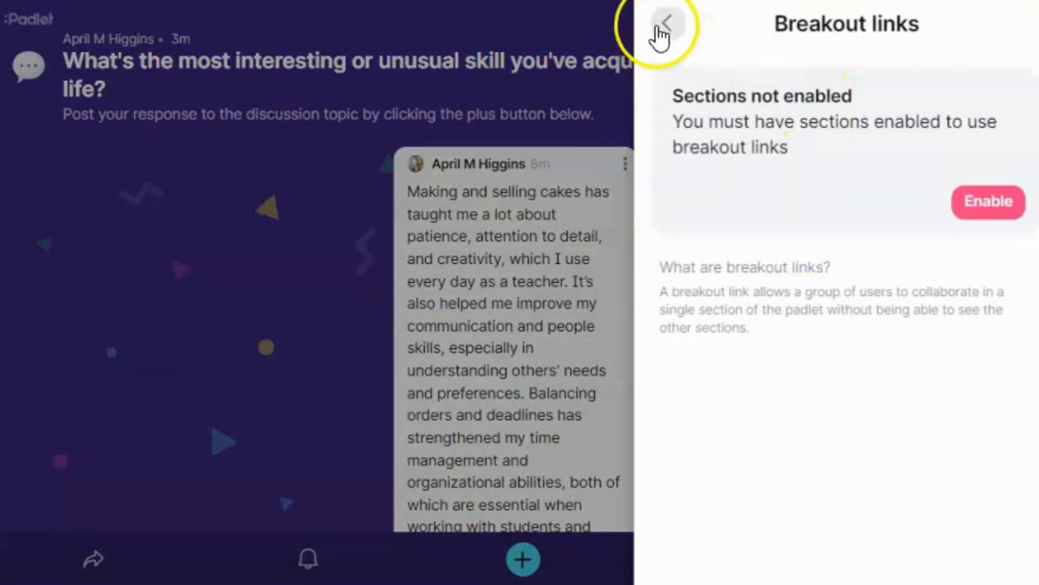
pyautogui.click(661, 27)
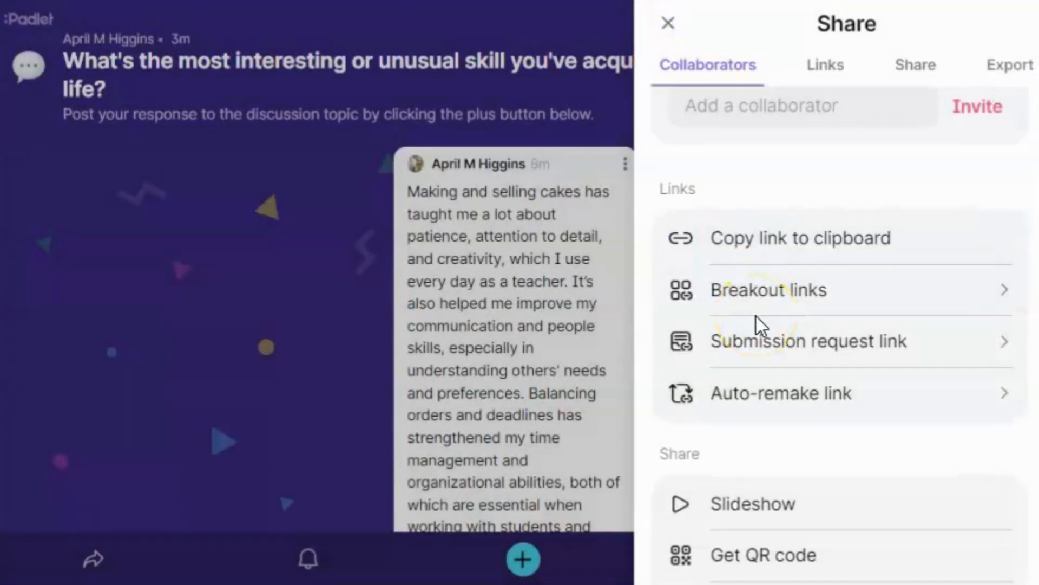
pyautogui.click(760, 336)
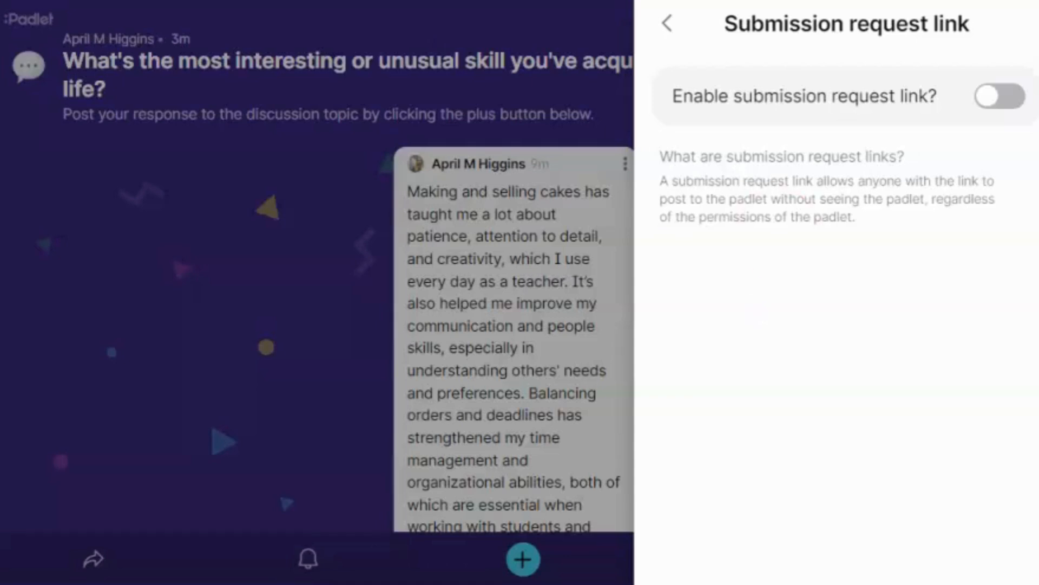
pyautogui.click(668, 24)
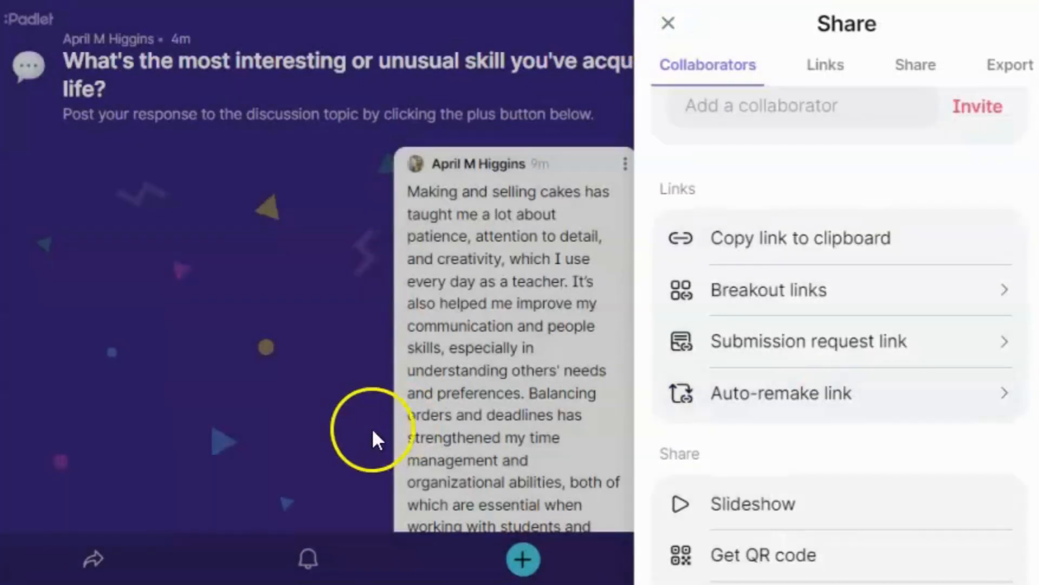
pyautogui.click(938, 394)
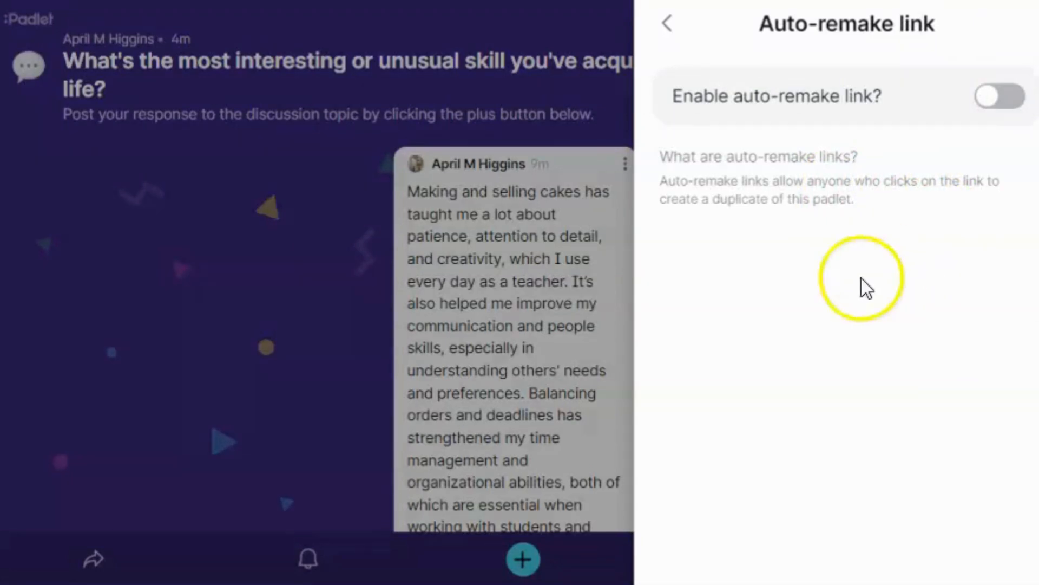
pyautogui.click(664, 24)
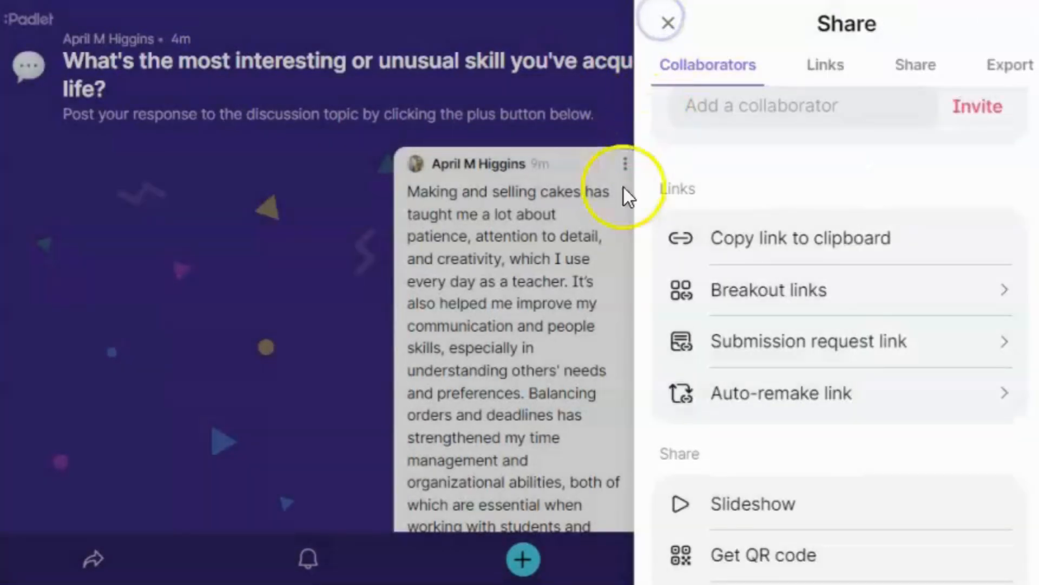
pyautogui.scroll(-2, 722, 386)
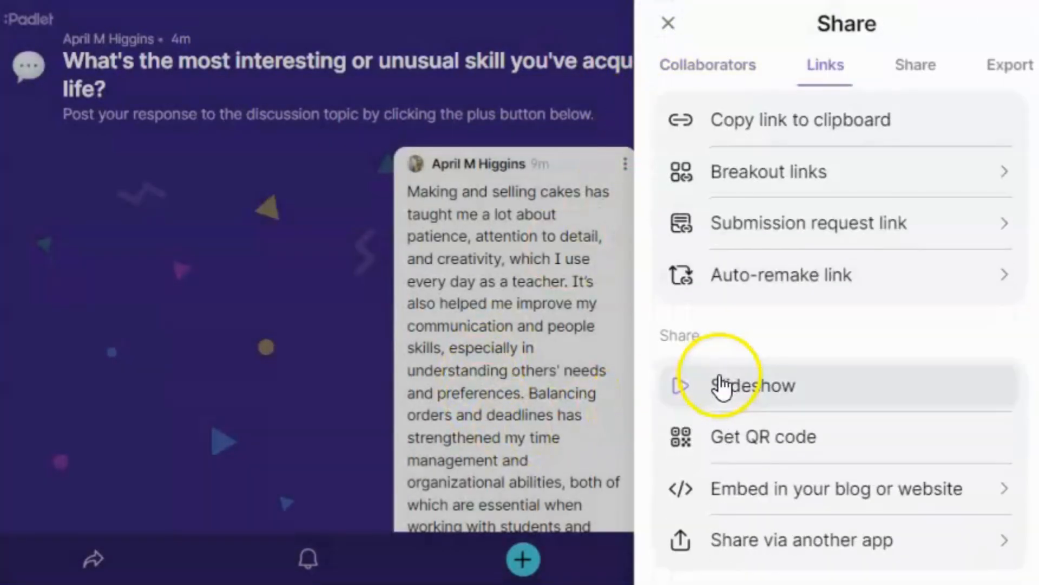
# Step: Copy the padlet's 'Embed in your blog or website' code from the Share panel
pyautogui.scroll(-2, 859, 379)
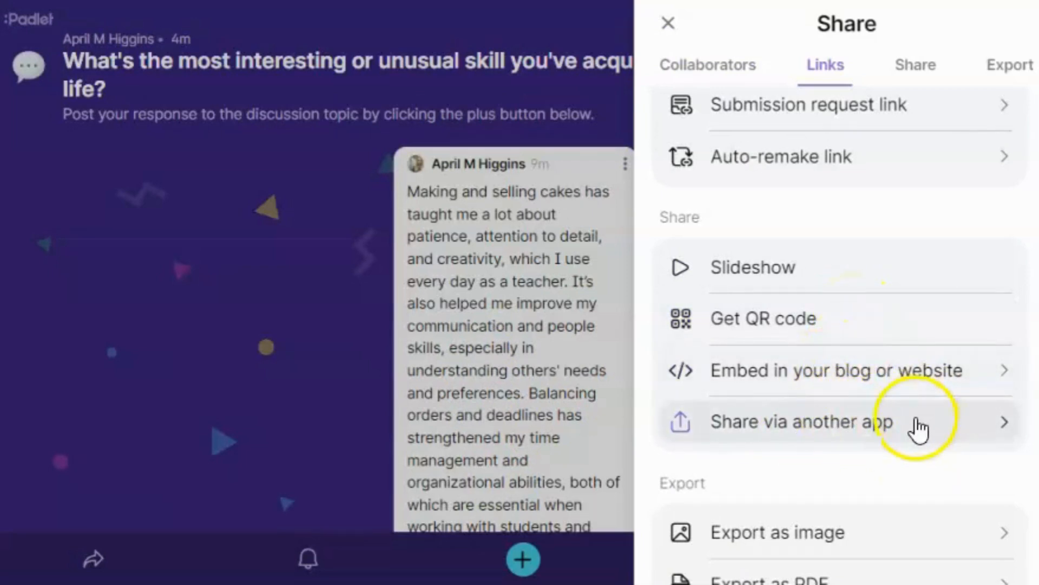
pyautogui.click(866, 372)
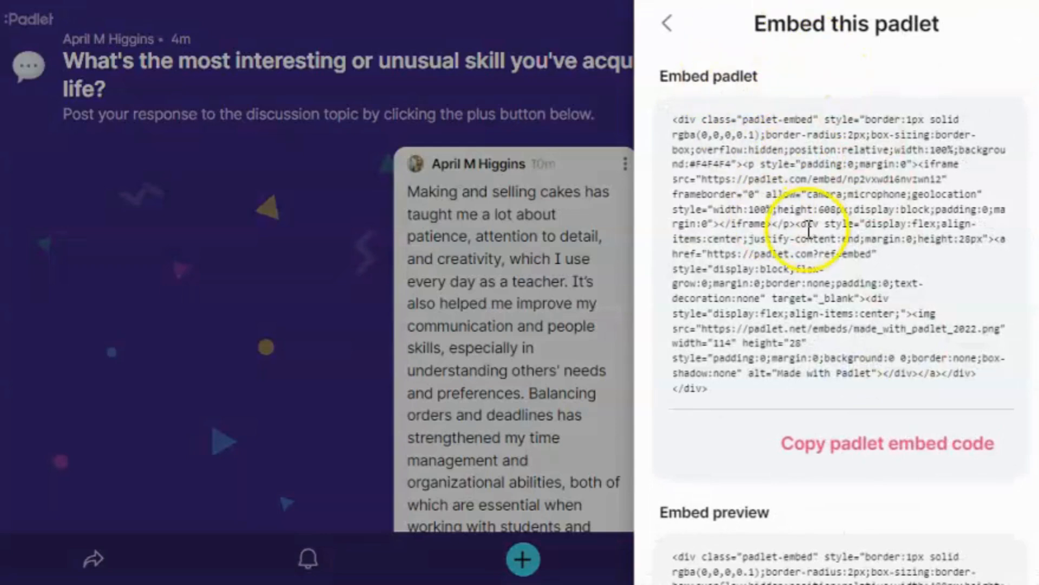
pyautogui.scroll(-4, 807, 216)
pyautogui.scroll(-6, 715, 379)
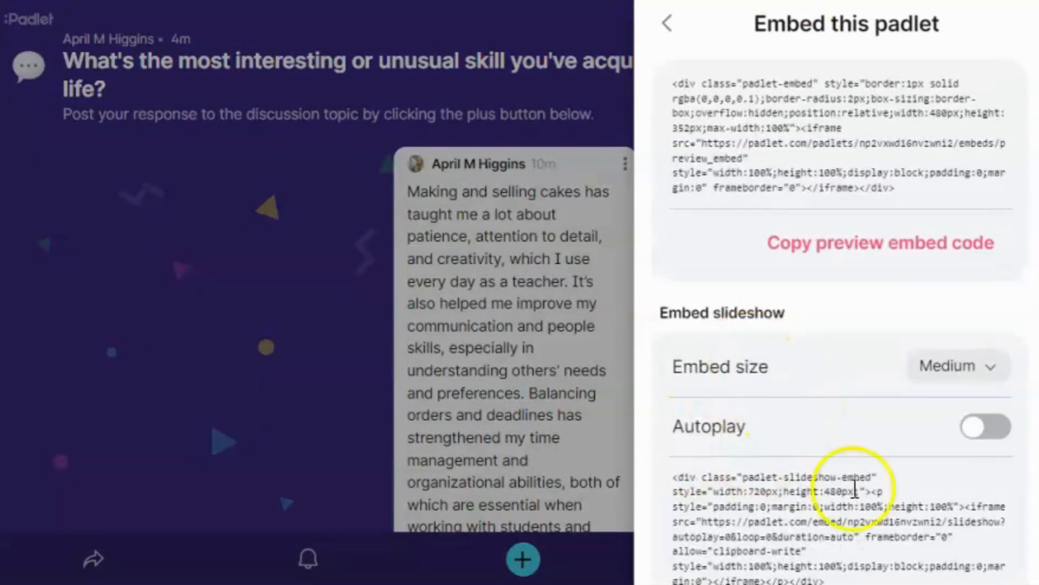
pyautogui.scroll(10, 856, 489)
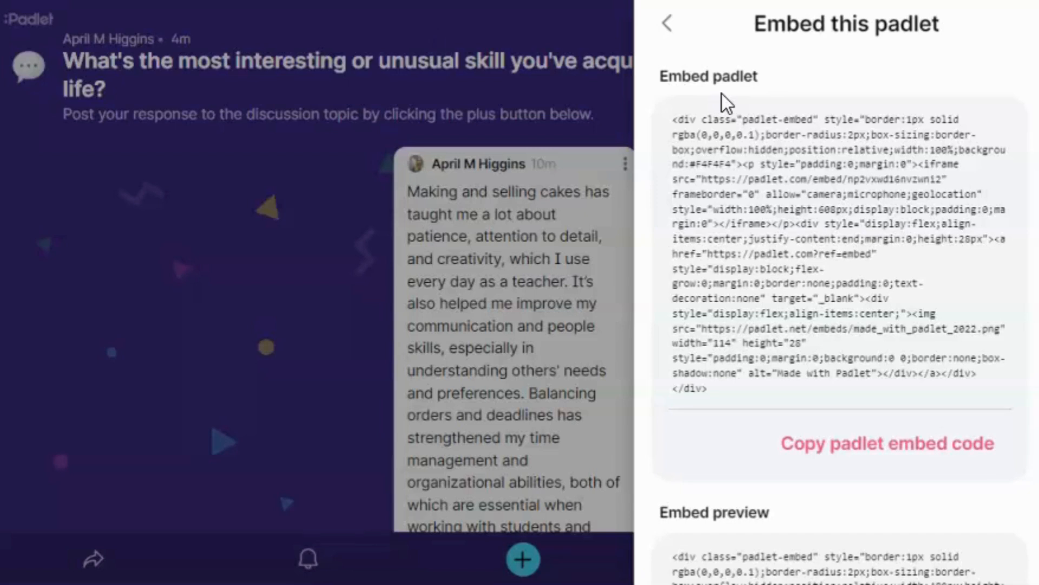
pyautogui.click(880, 459)
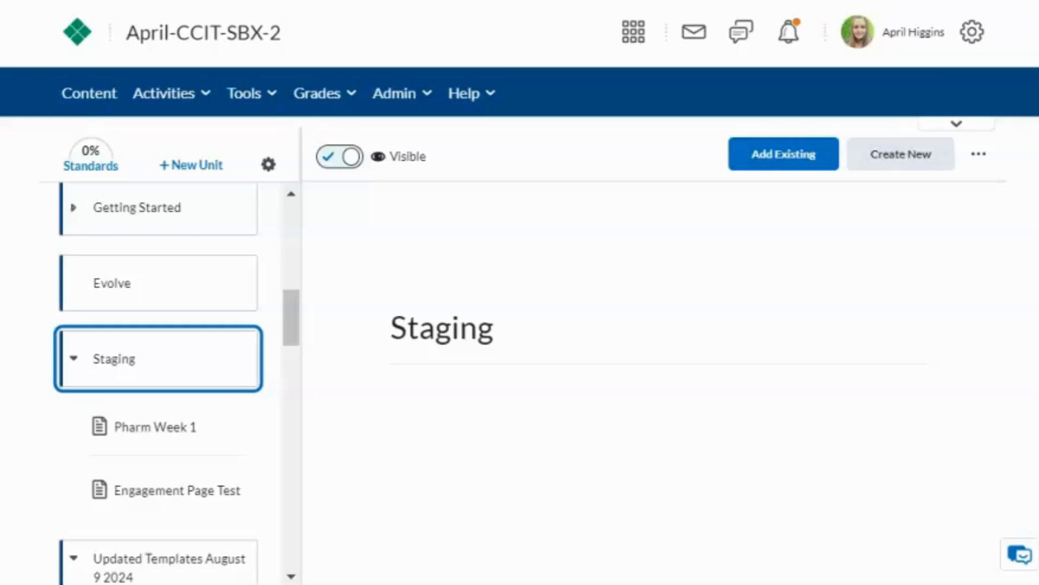
# Step: Create a new HTML document in Staging titled 'Icebreaker for Special Skills and Talents', fixing the spelling
pyautogui.click(908, 157)
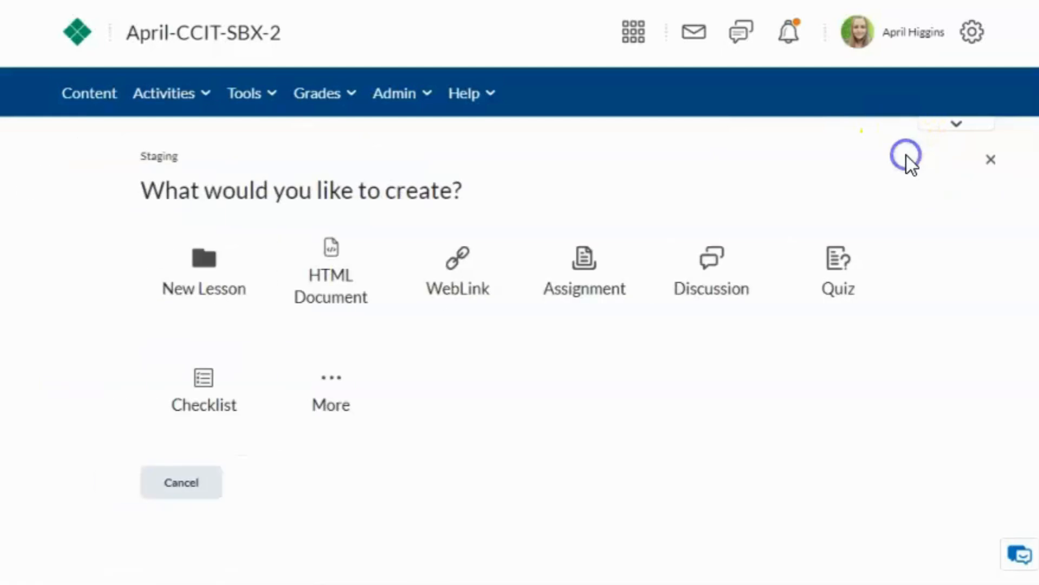
pyautogui.click(334, 275)
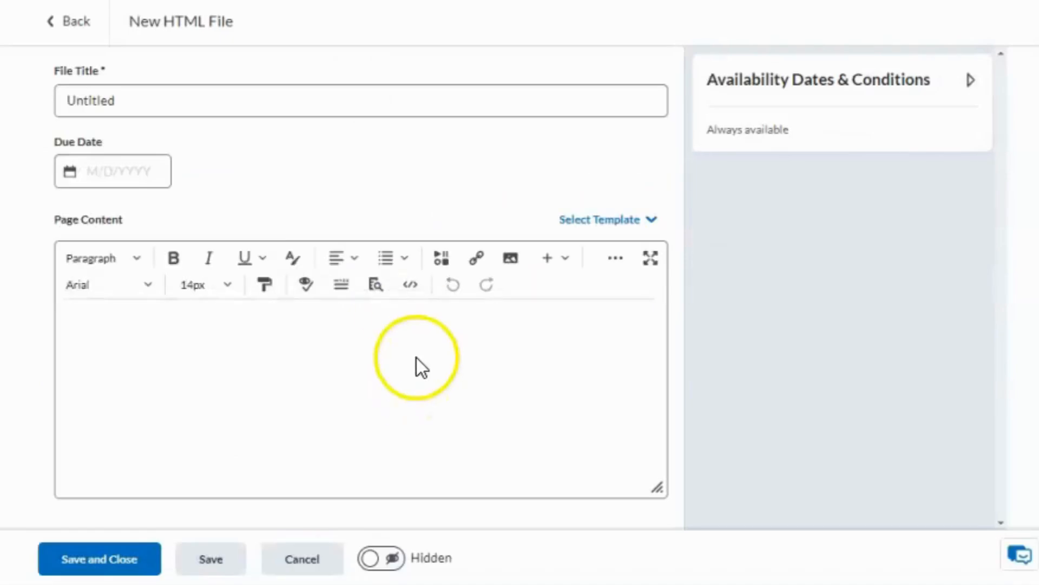
pyautogui.moveTo(204, 100); pyautogui.dragTo(3, 103)
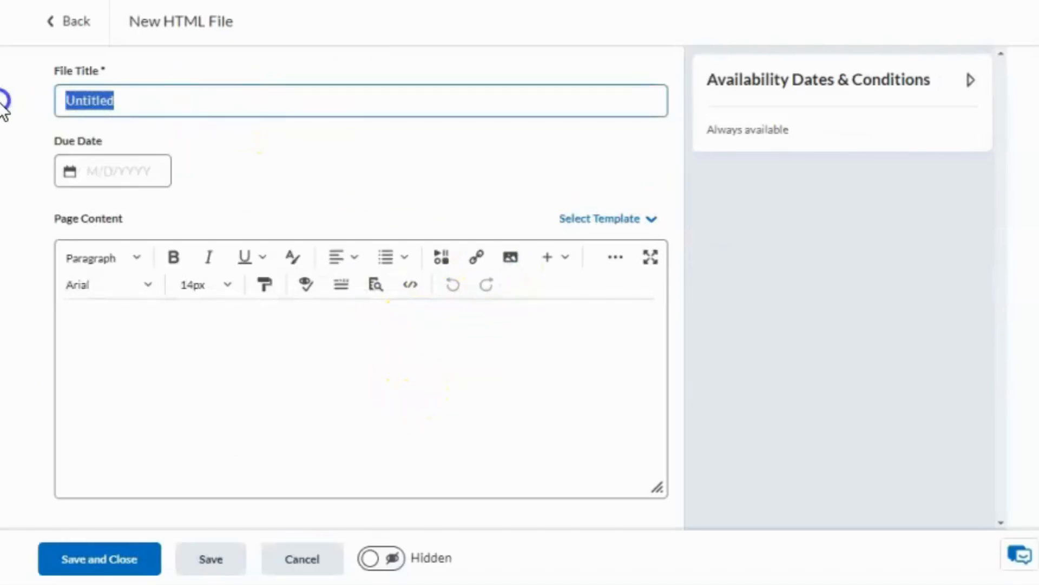
pyautogui.write('T')
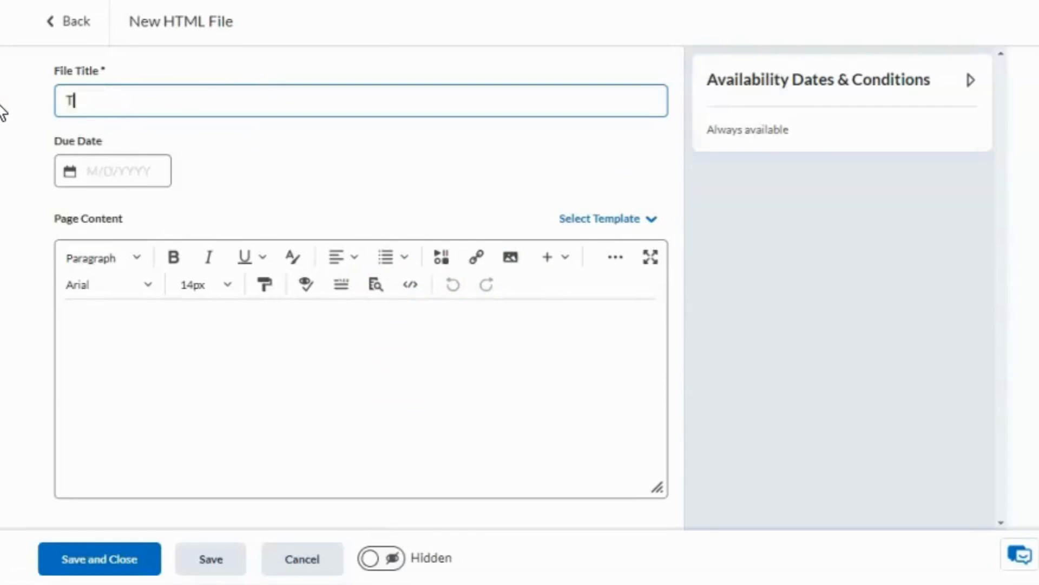
pyautogui.write('Id')
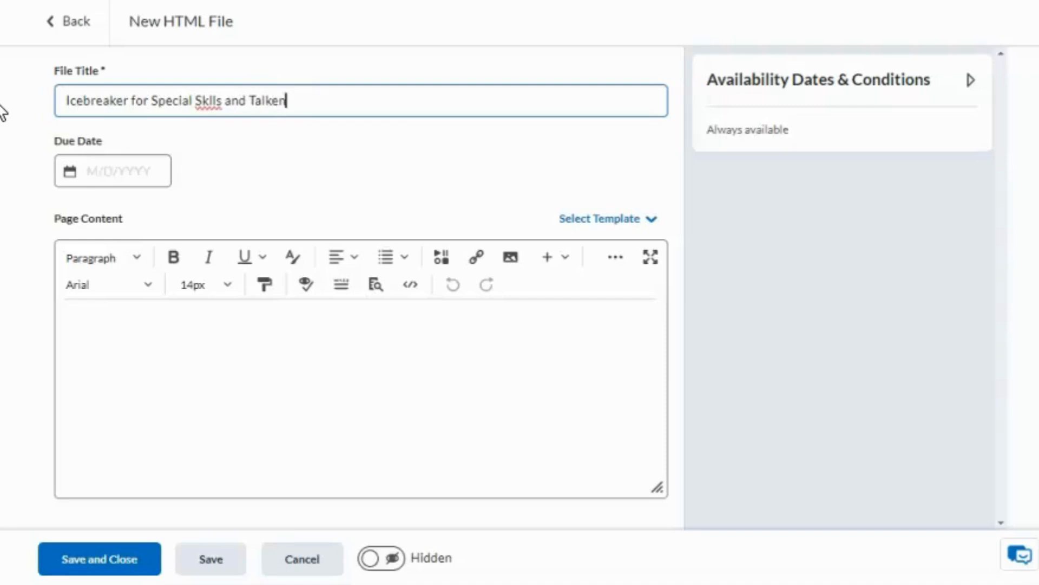
pyautogui.rightClick(211, 106)
pyautogui.click(307, 144)
pyautogui.click(220, 365)
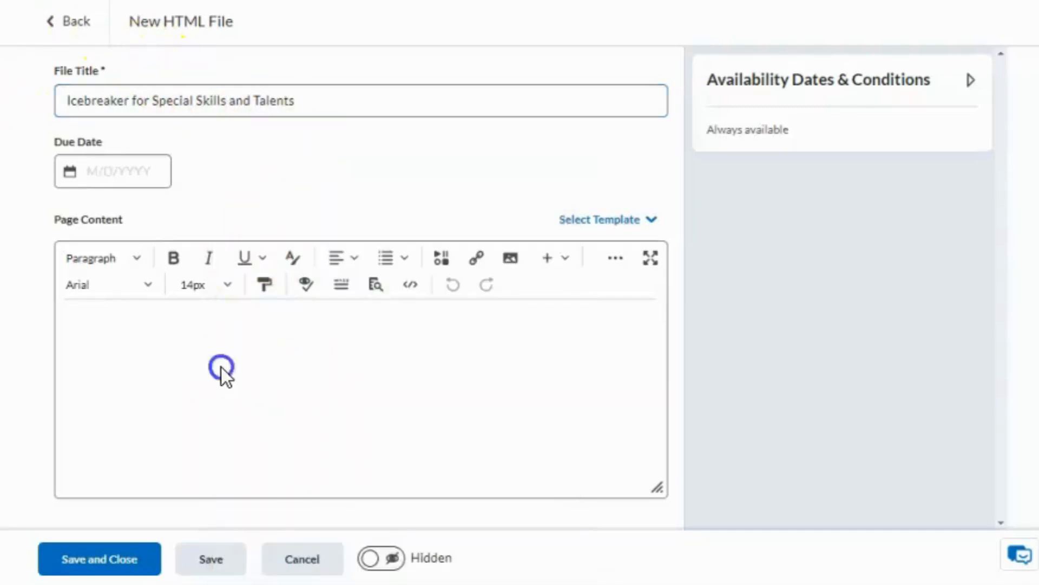
pyautogui.click(613, 222)
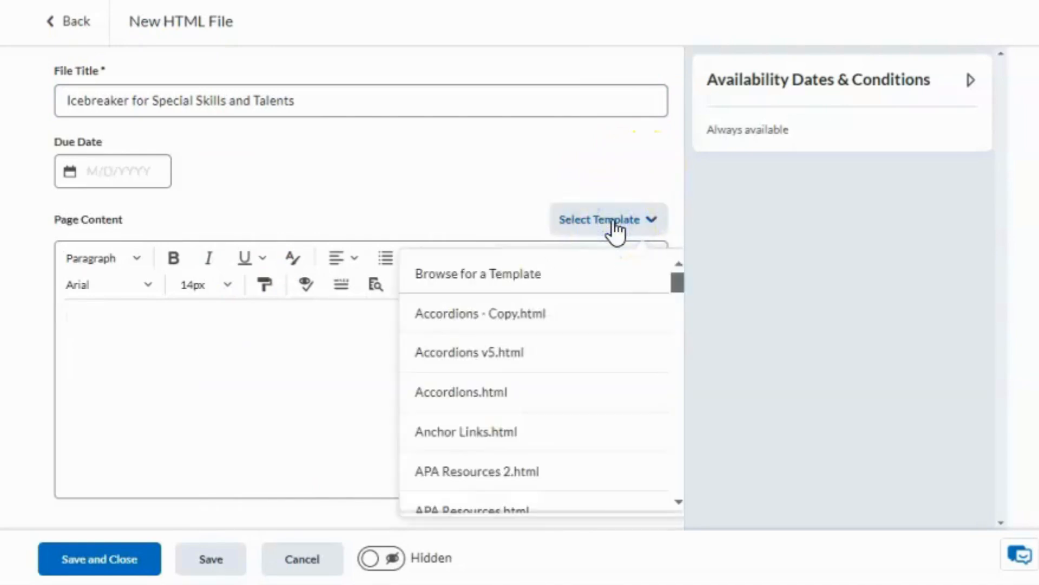
# Step: Insert the 02_Basic_Page.html template from HTML Templates v.5 > 01 - Content Templates
pyautogui.click(555, 270)
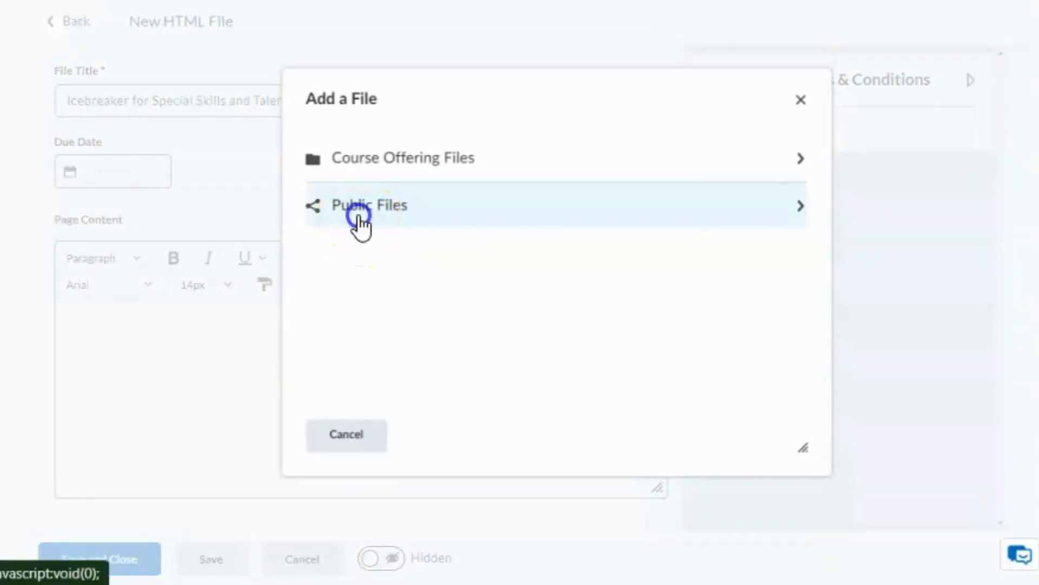
pyautogui.click(359, 225)
pyautogui.scroll(-2, 447, 297)
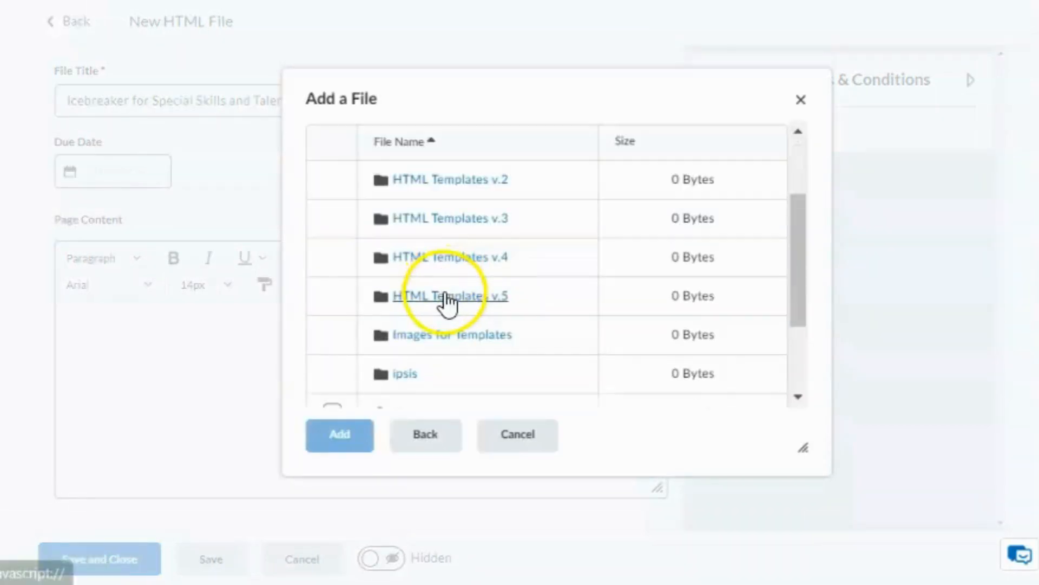
pyautogui.click(444, 296)
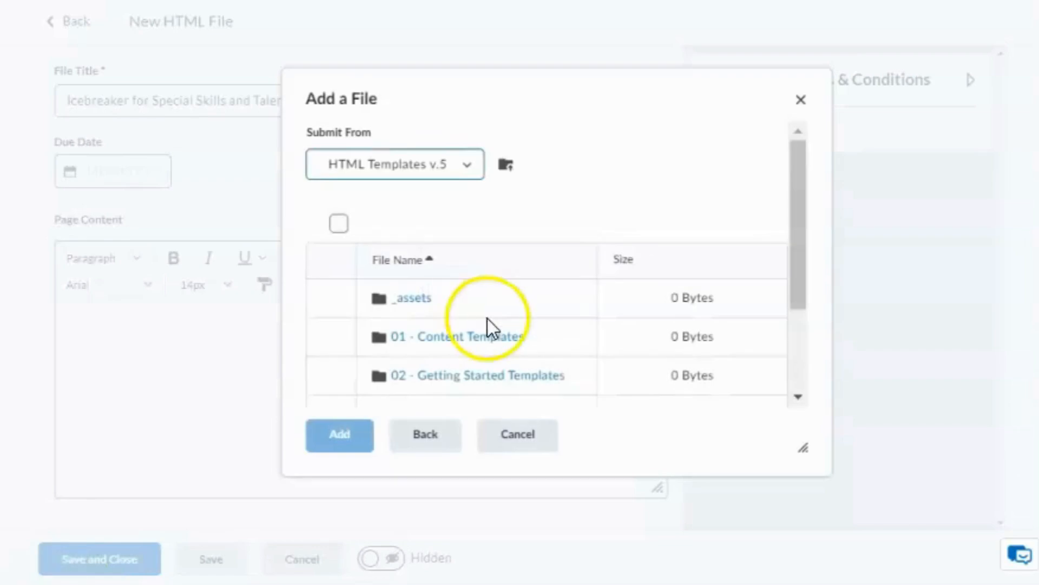
pyautogui.click(477, 339)
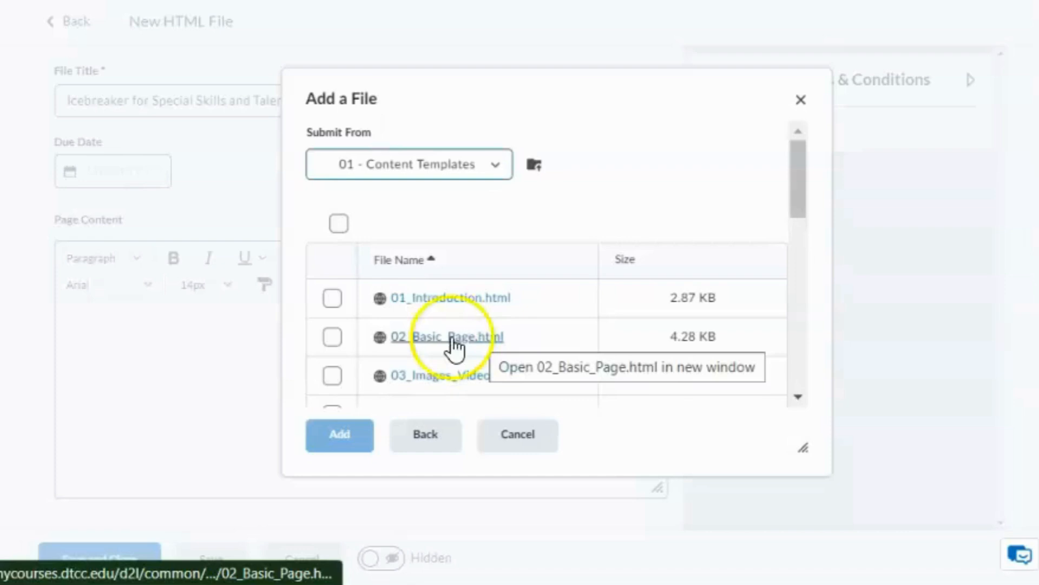
pyautogui.click(331, 336)
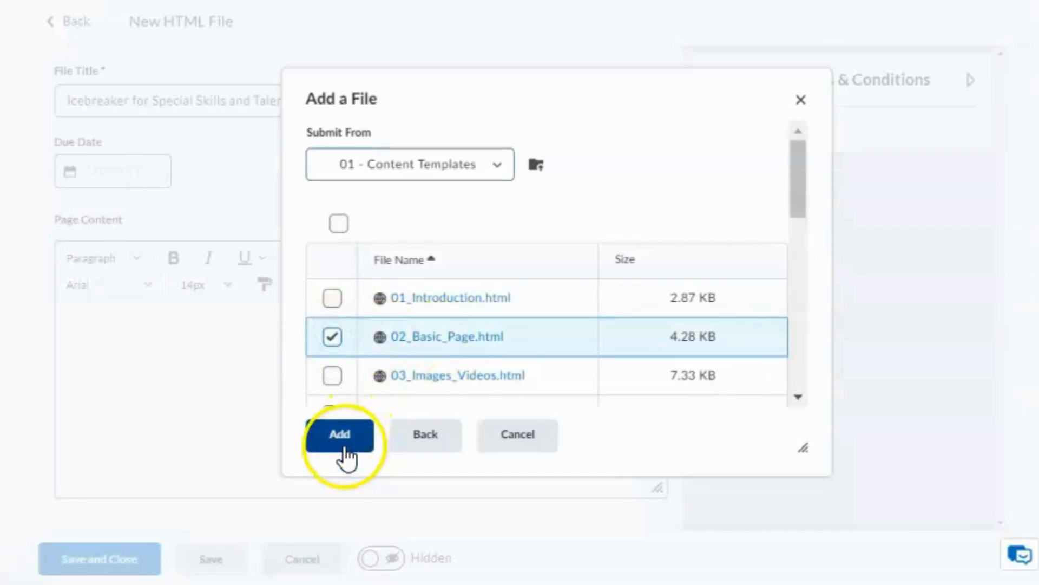
pyautogui.click(341, 435)
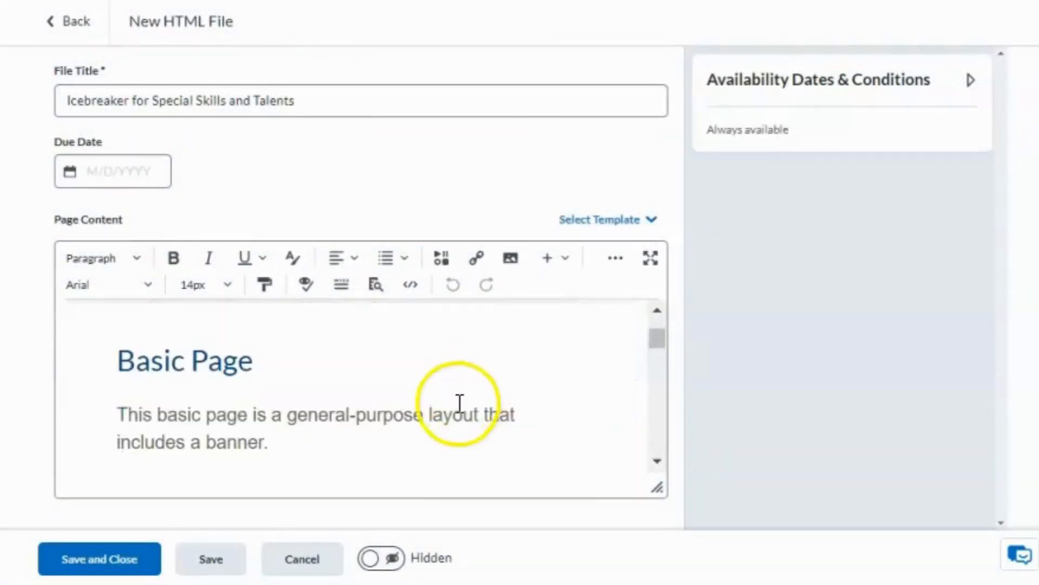
# Step: Copy the icebreaker padlet's embed code and return to the Brightspace editor
pyautogui.scroll(-3, 459, 404)
pyautogui.scroll(5, 458, 402)
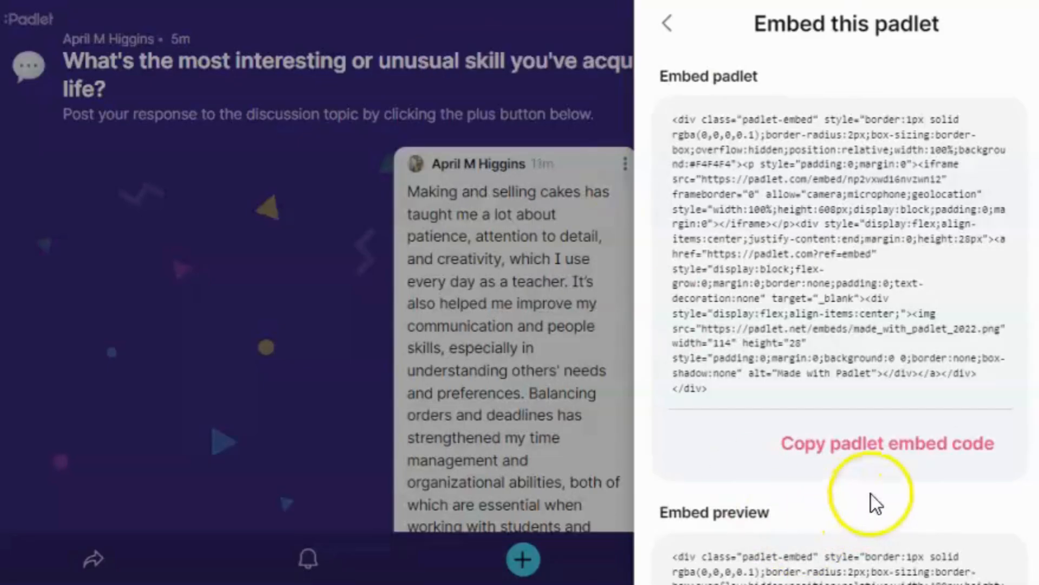
pyautogui.click(882, 450)
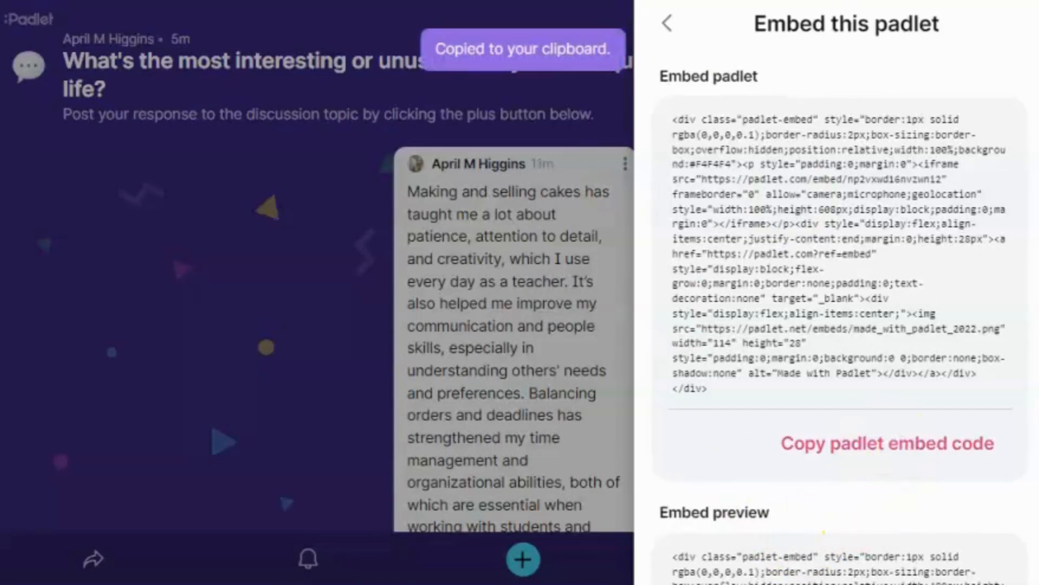
pyautogui.click(758, 1)
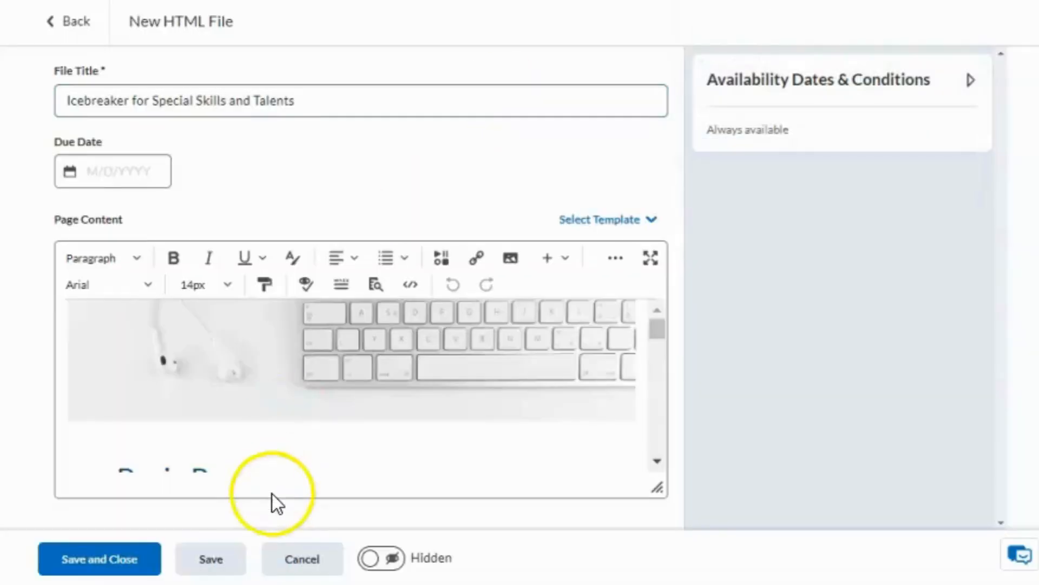
# Step: On a new line after 'includes a banner.', insert the padlet using Insert Stuff's Enter Embed Code
pyautogui.scroll(-5, 272, 476)
pyautogui.click(279, 323)
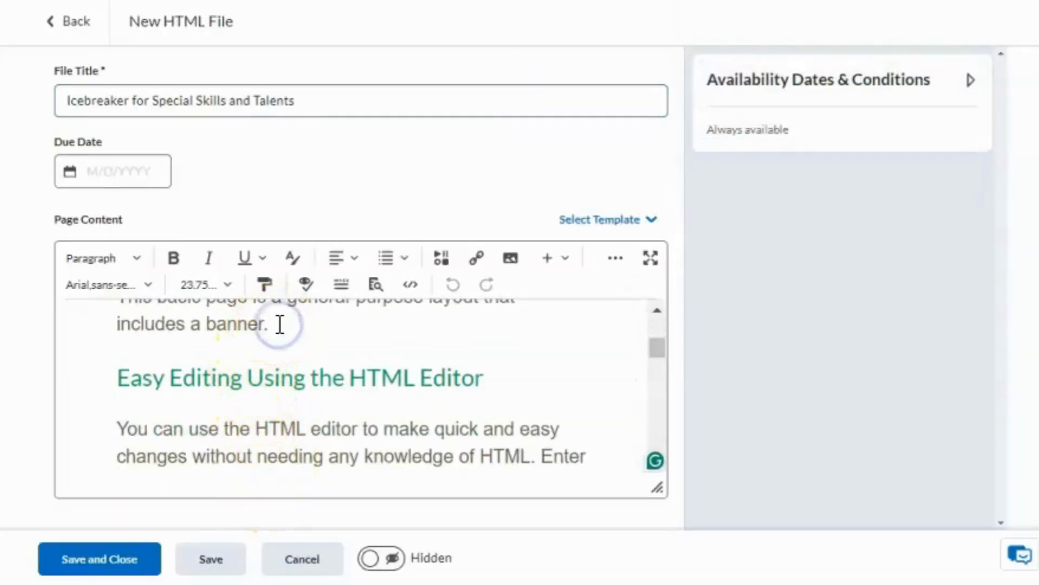
pyautogui.press('Return')
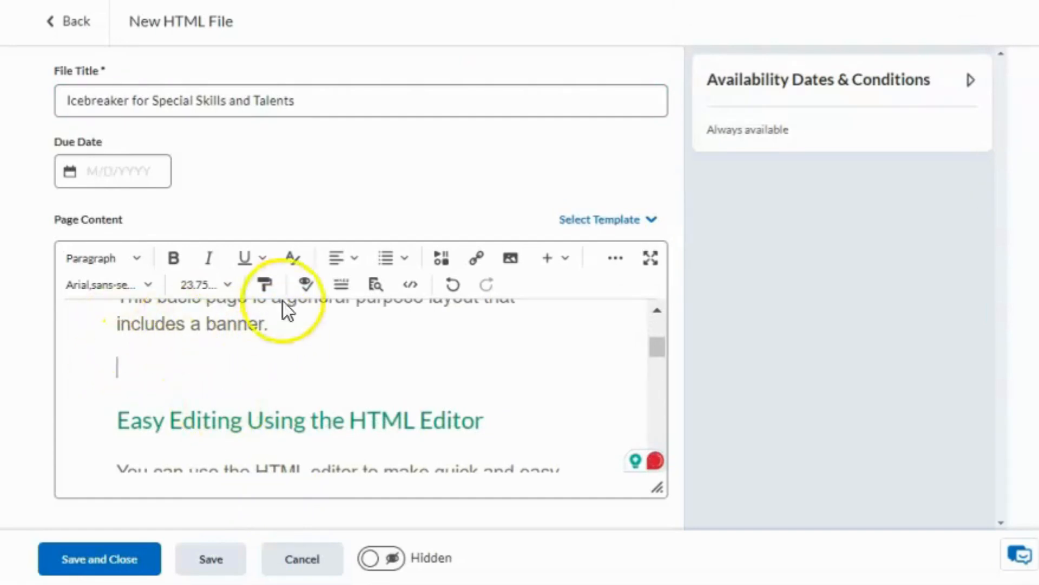
pyautogui.click(441, 258)
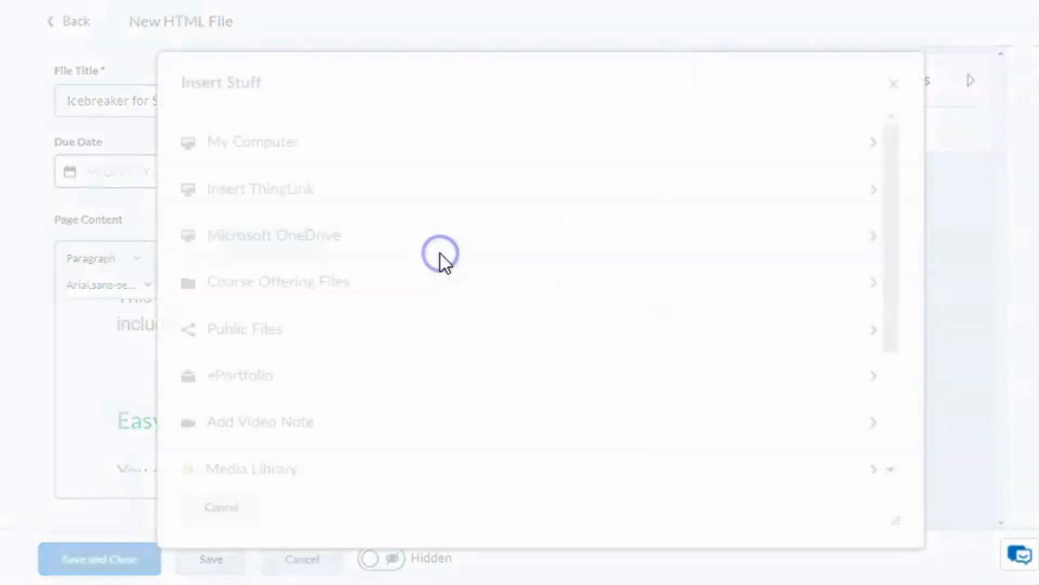
pyautogui.scroll(-3, 420, 242)
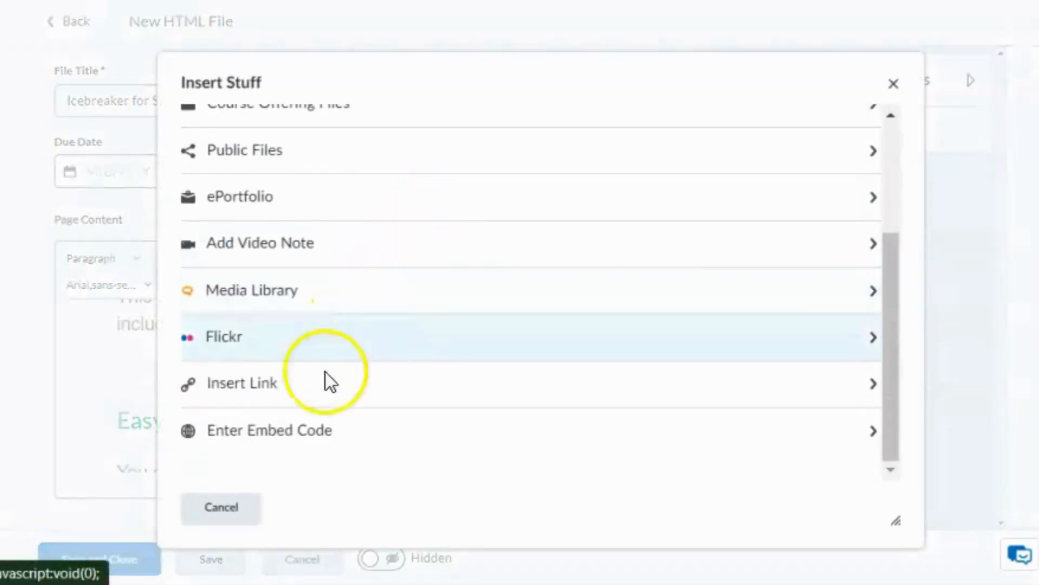
pyautogui.click(324, 431)
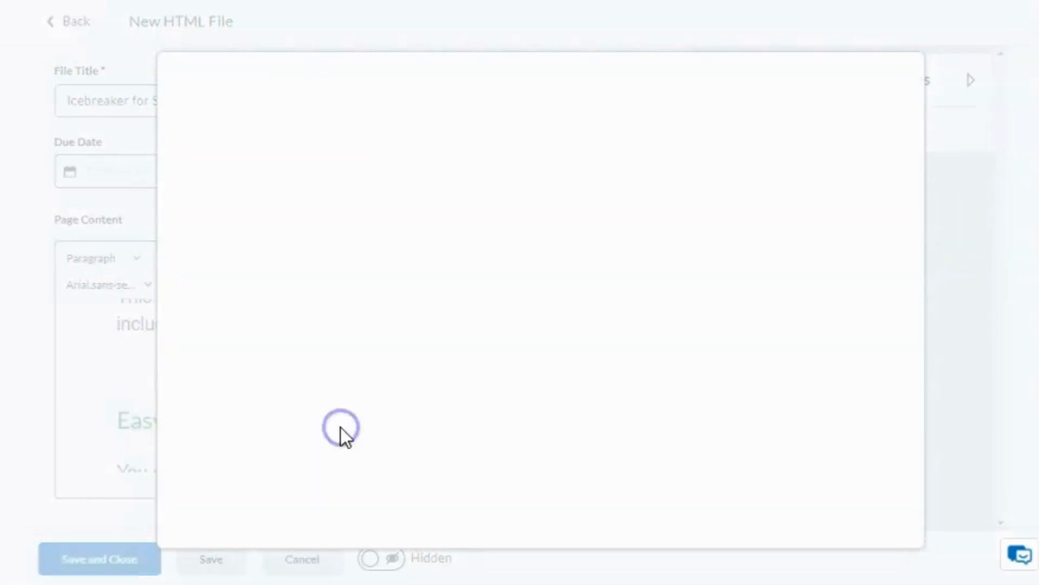
pyautogui.hotkey('ctrl', 'v')
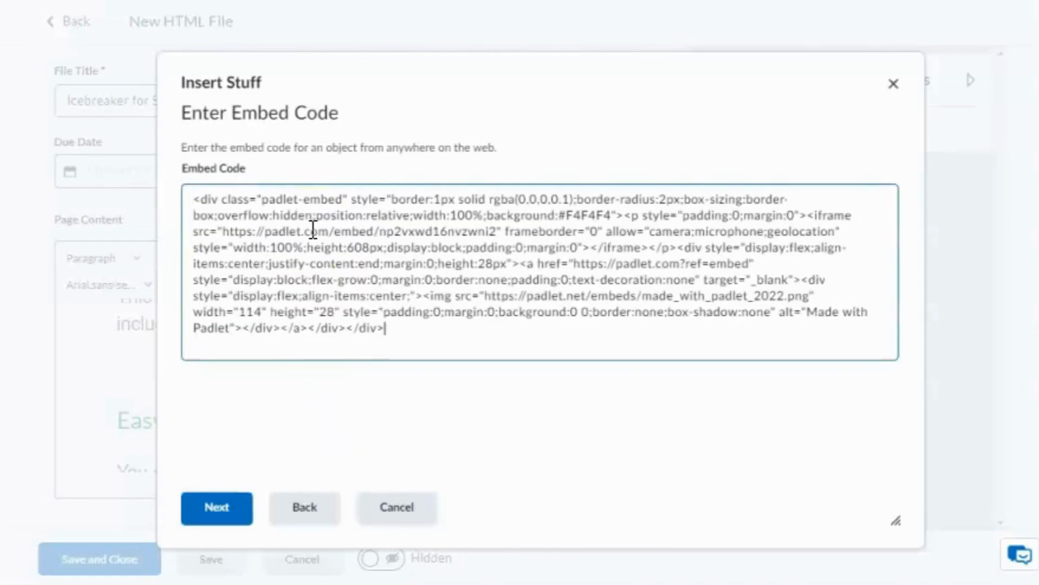
pyautogui.click(336, 290)
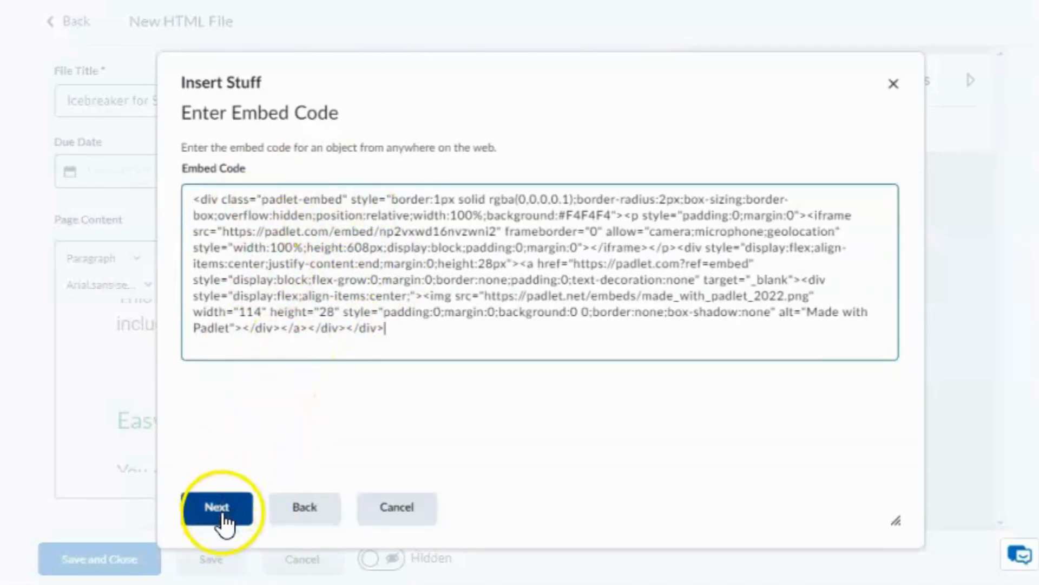
pyautogui.click(222, 515)
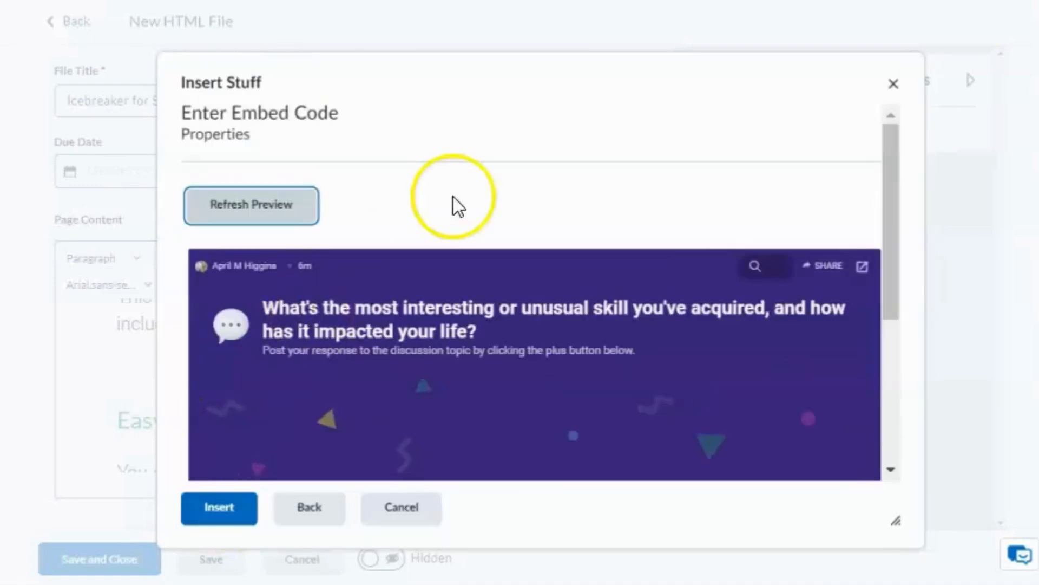
pyautogui.scroll(-4, 671, 265)
pyautogui.scroll(-1, 703, 366)
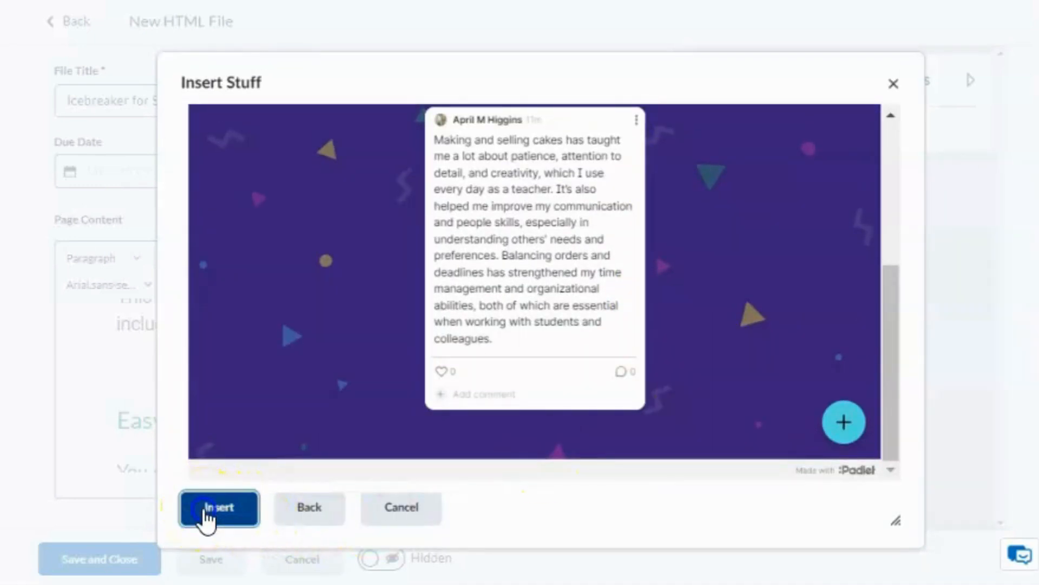
pyautogui.click(206, 510)
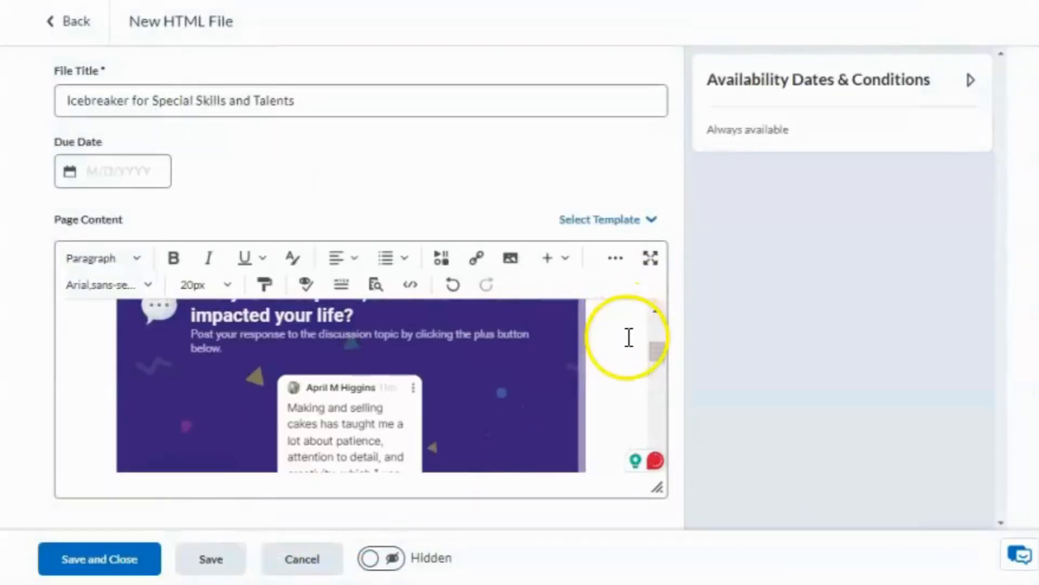
# Step: Add an empty line below the embedded board, just above the Easy Editing heading
pyautogui.scroll(2, 629, 338)
pyautogui.scroll(-6, 629, 338)
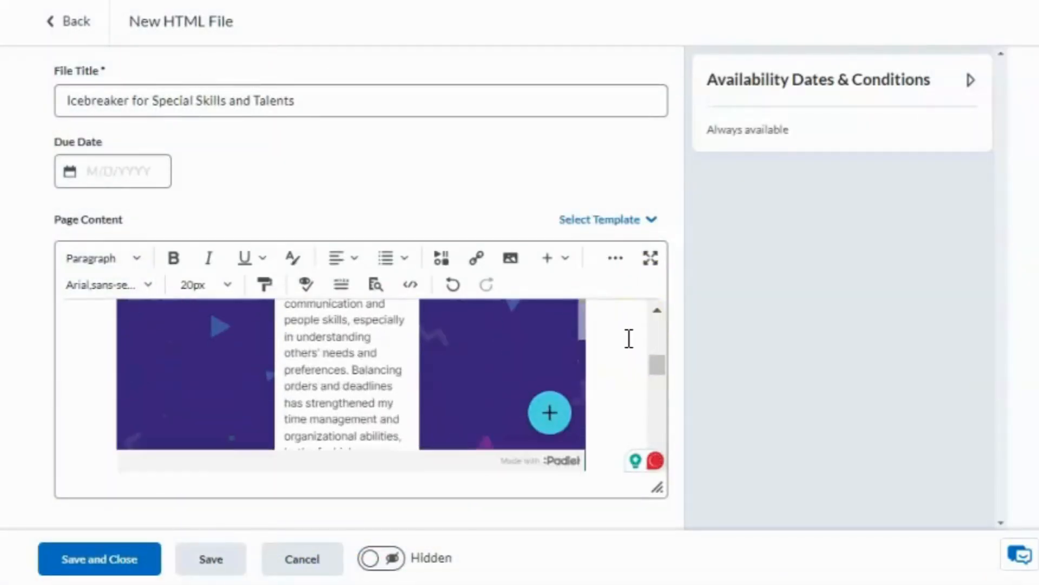
pyautogui.scroll(-3, 629, 338)
pyautogui.click(611, 340)
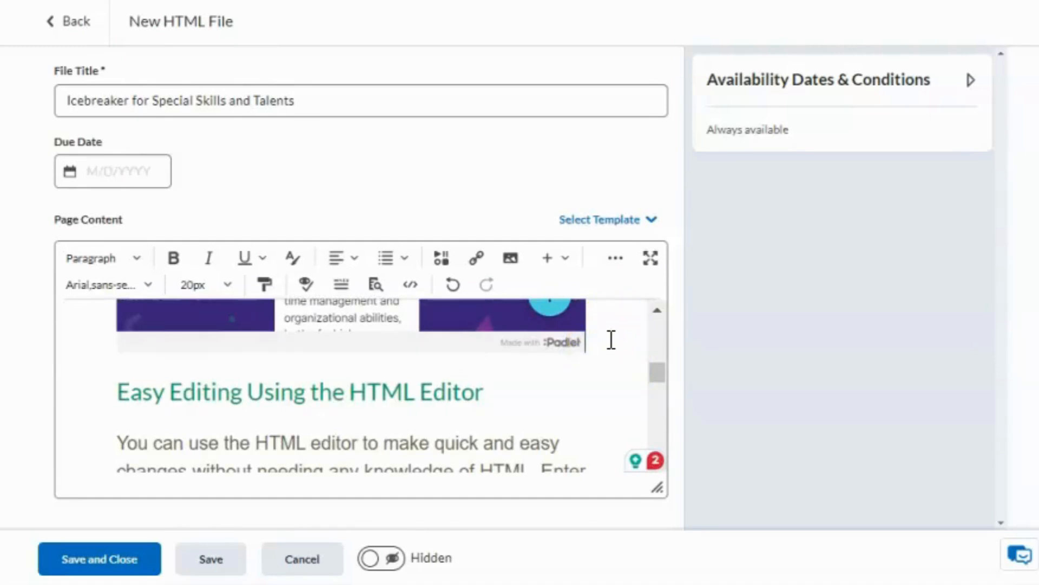
pyautogui.click(130, 391)
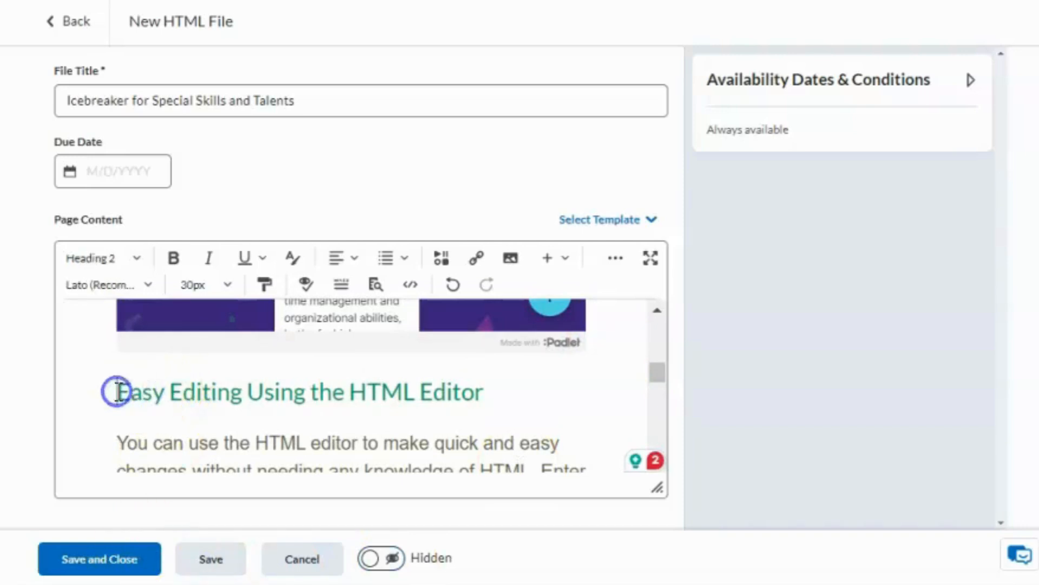
pyautogui.press('Return')
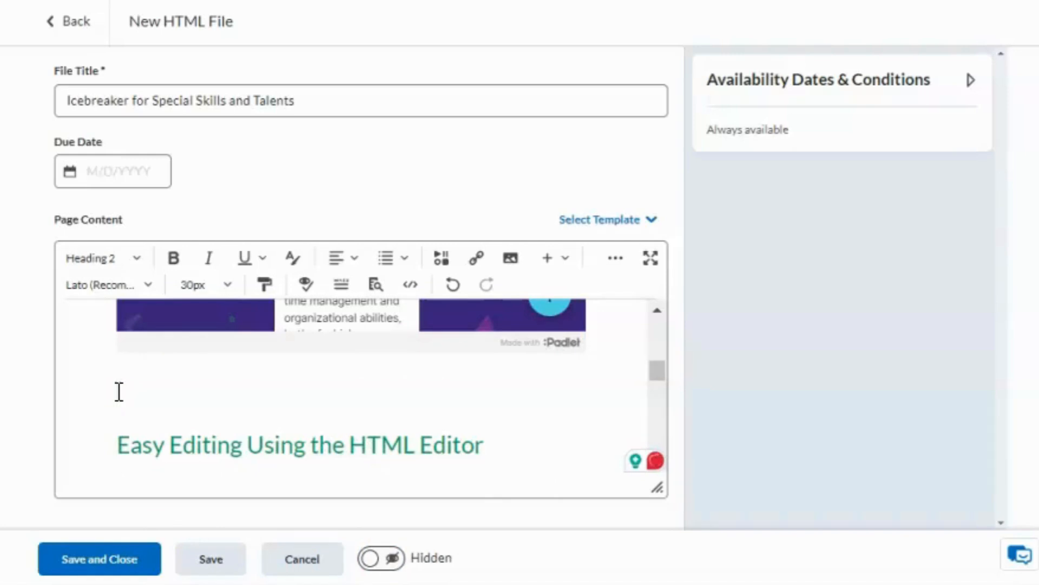
# Step: Make the new line a Paragraph reading 'Direct Link: Icebreaker Padlet', then return to Padlet's Share panel
pyautogui.click(137, 260)
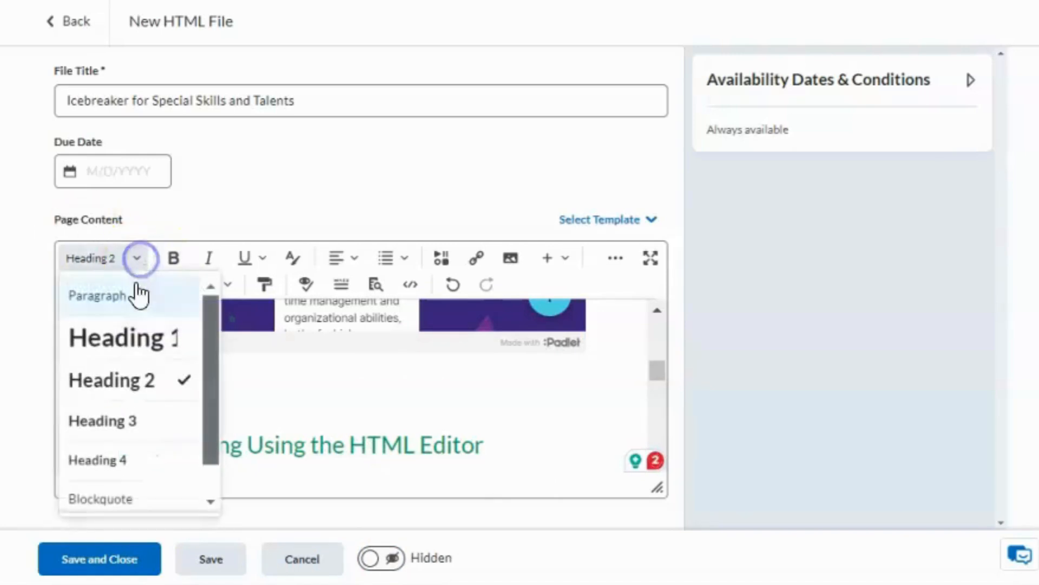
pyautogui.click(138, 295)
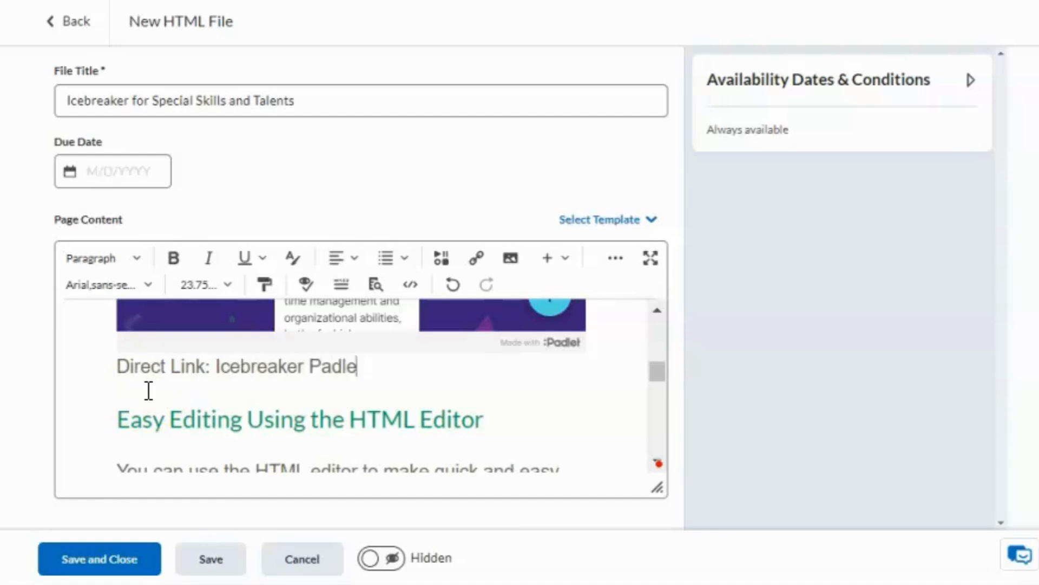
pyautogui.click(148, 389)
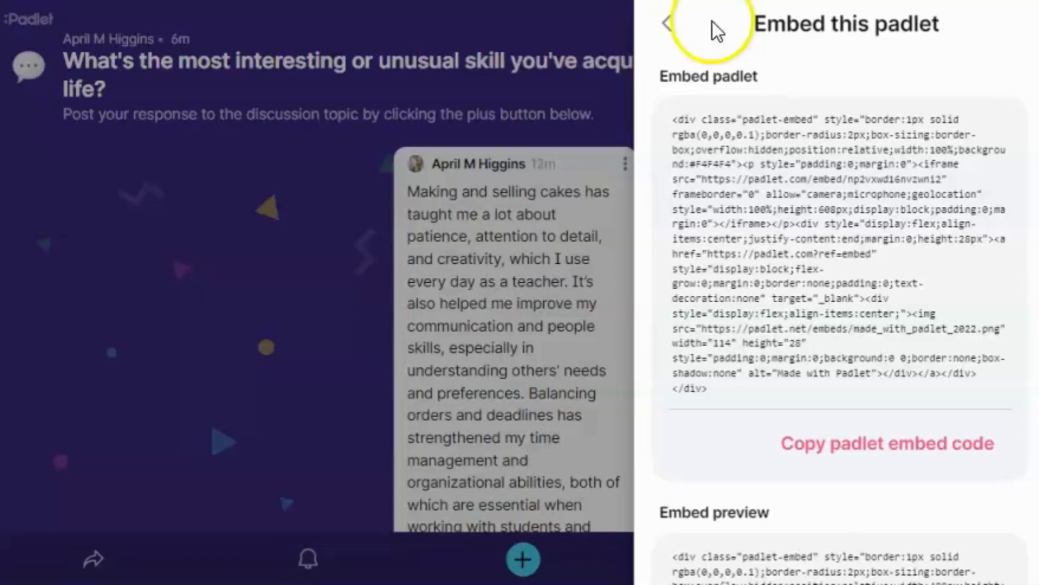
pyautogui.click(670, 24)
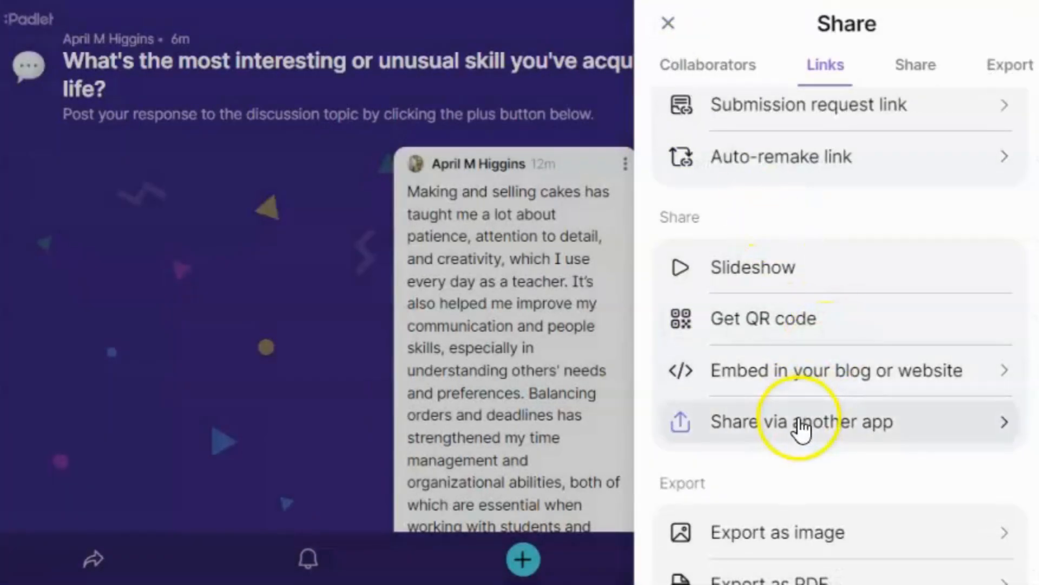
# Step: Copy the padlet's URL from the Share panel's Links tab
pyautogui.scroll(5, 803, 425)
pyautogui.scroll(-2, 801, 431)
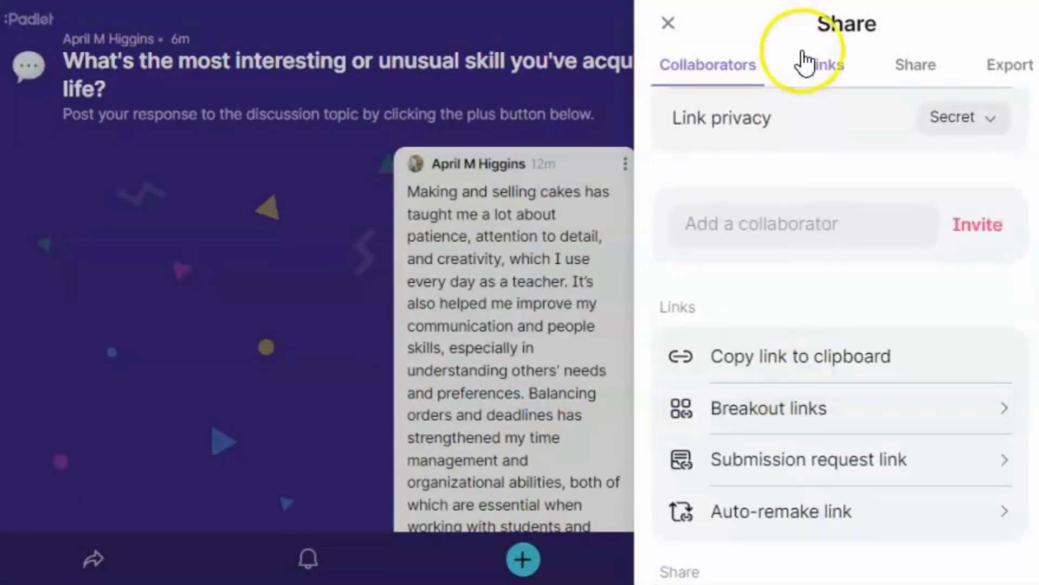
pyautogui.click(827, 63)
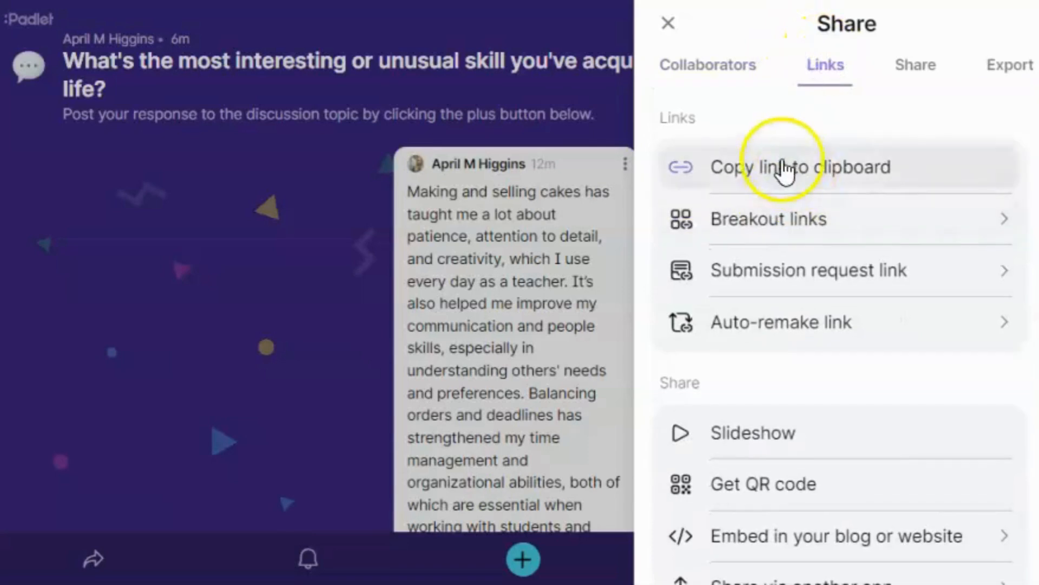
pyautogui.click(851, 172)
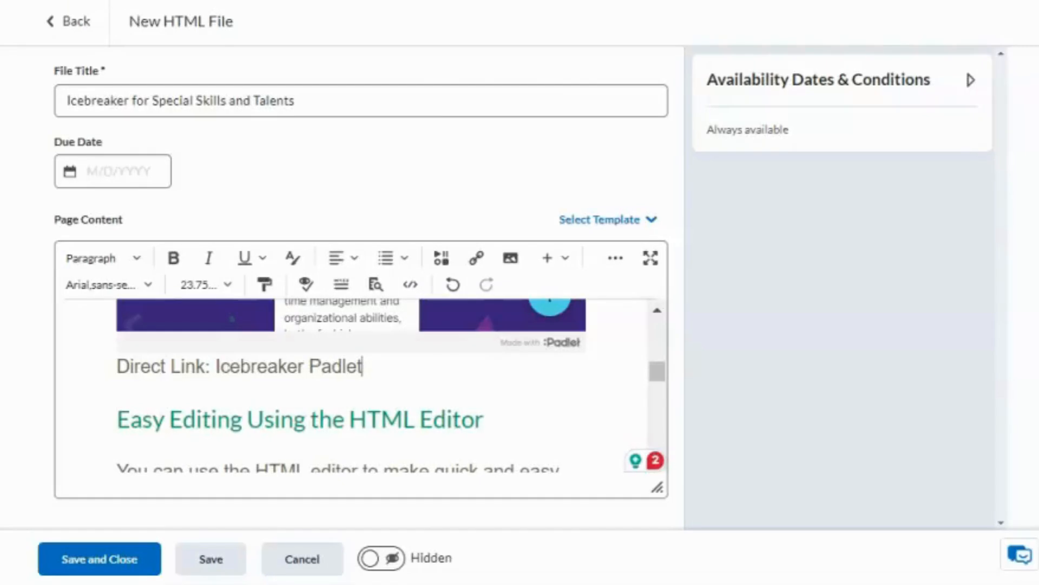
# Step: Link 'Icebreaker Padlet' to the padlet's URL in a new window and make the page visible
pyautogui.click(216, 363)
pyautogui.moveTo(216, 363); pyautogui.dragTo(368, 356)
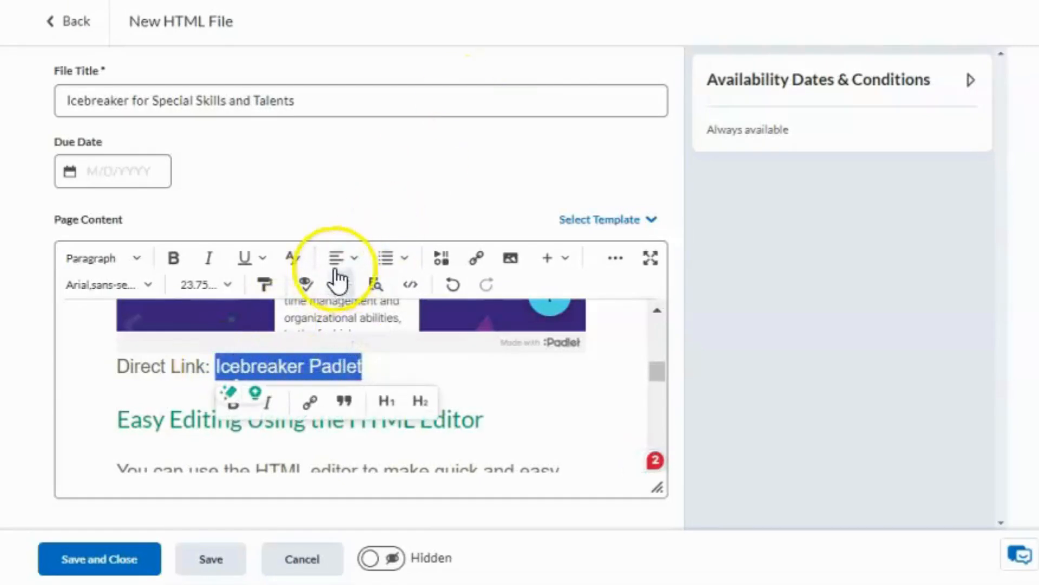
pyautogui.click(477, 261)
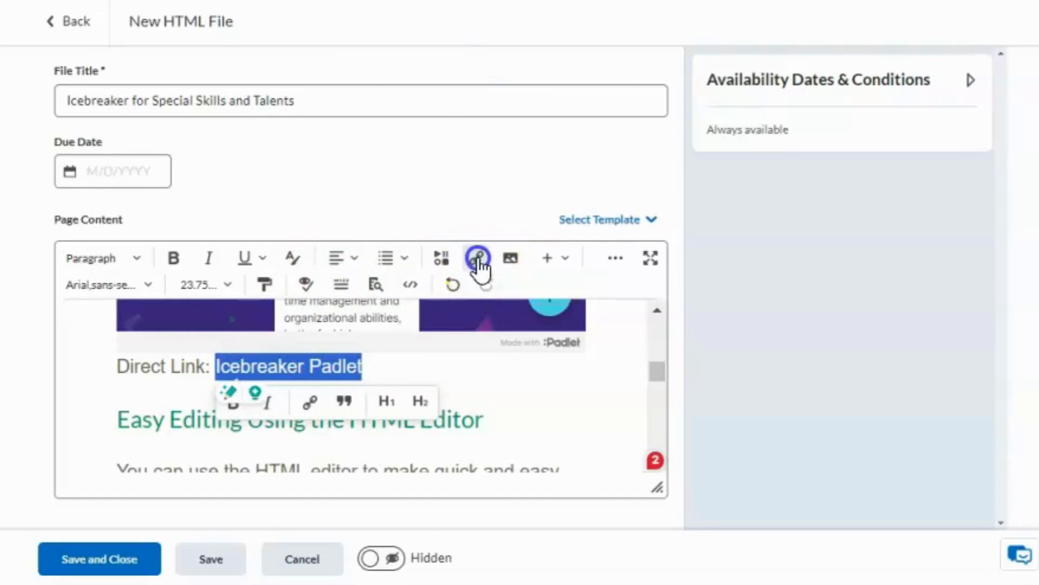
pyautogui.scroll(-4, 479, 269)
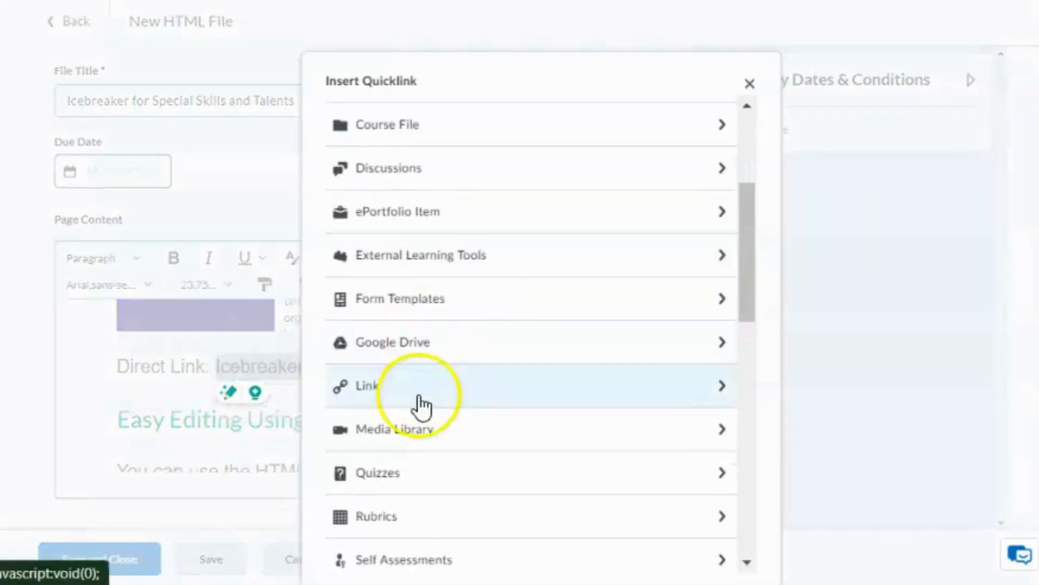
pyautogui.click(418, 407)
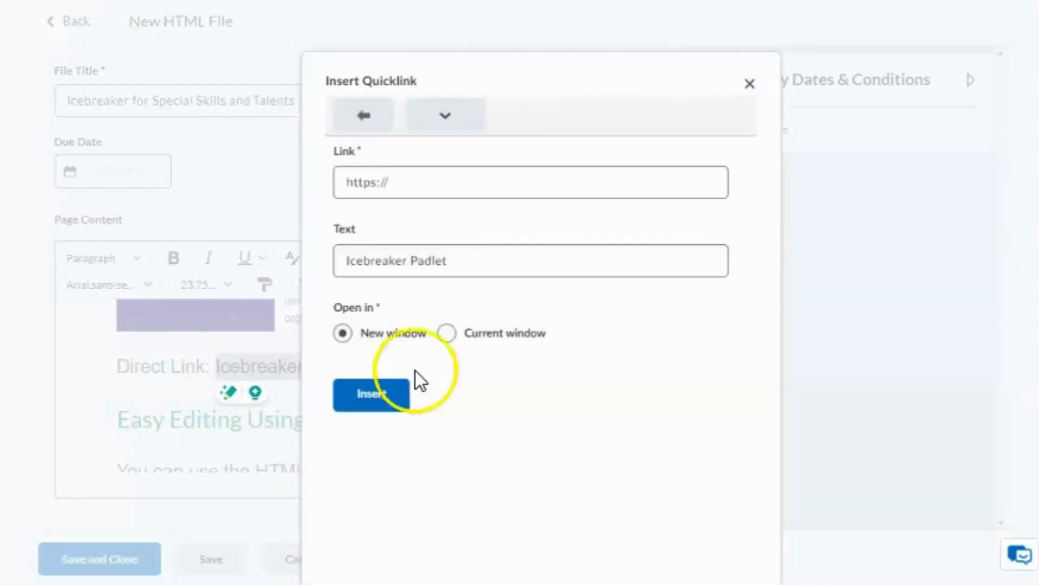
pyautogui.click(480, 184)
pyautogui.hotkey('ctrl', 'v')
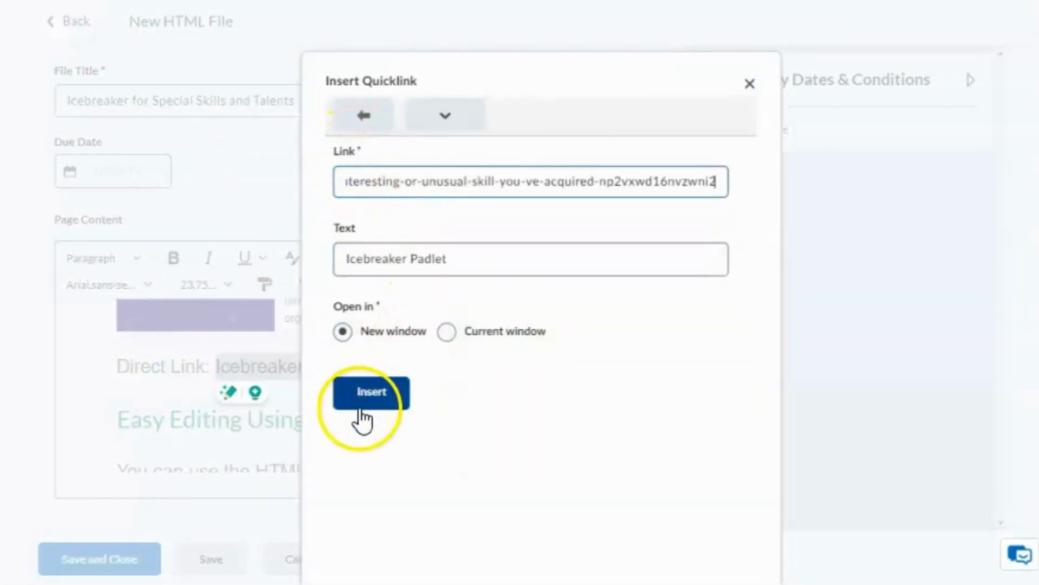
pyautogui.click(361, 399)
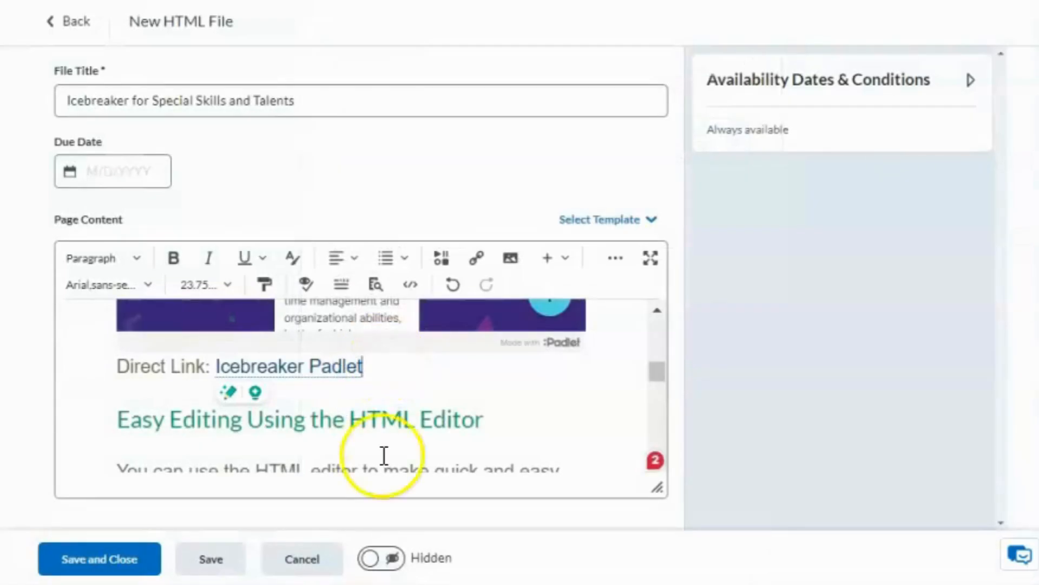
pyautogui.click(380, 558)
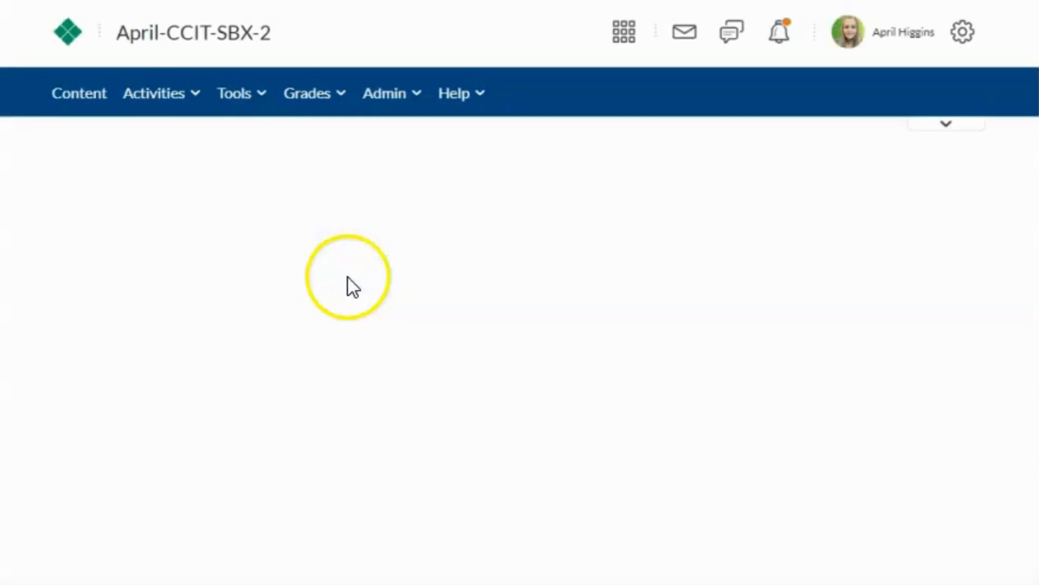
# Step: Publish a test post 'ajsdfk' on the padlet embedded in the Basic Page
pyautogui.scroll(-5, 700, 353)
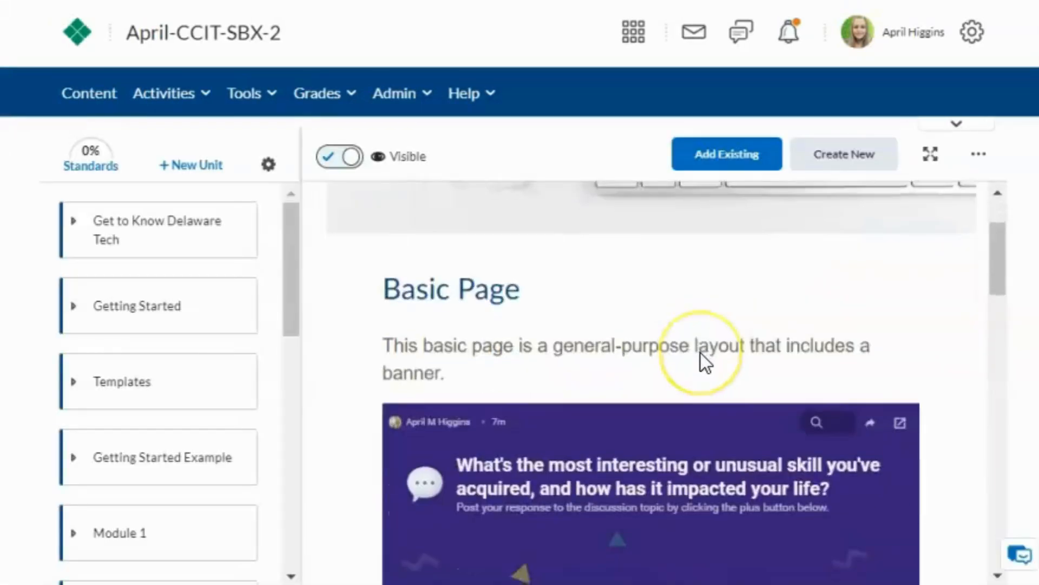
pyautogui.scroll(-5, 742, 449)
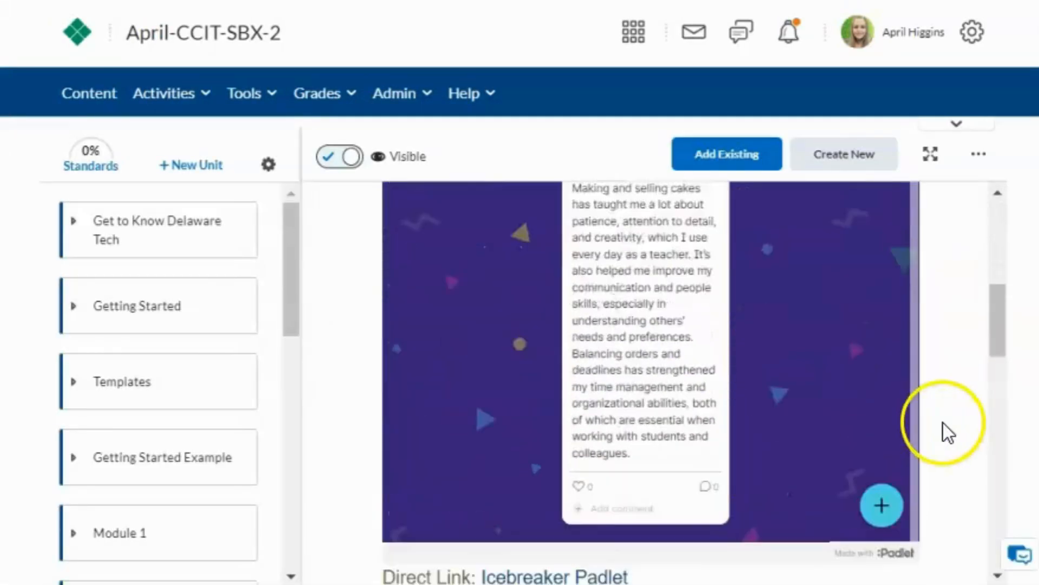
pyautogui.scroll(6, 953, 475)
pyautogui.scroll(-3, 954, 475)
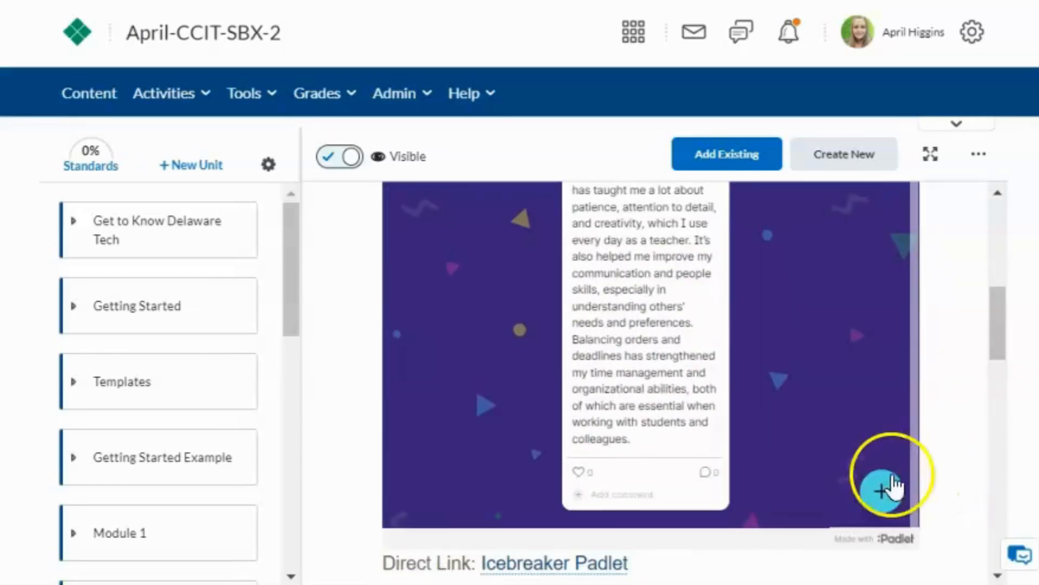
pyautogui.click(883, 491)
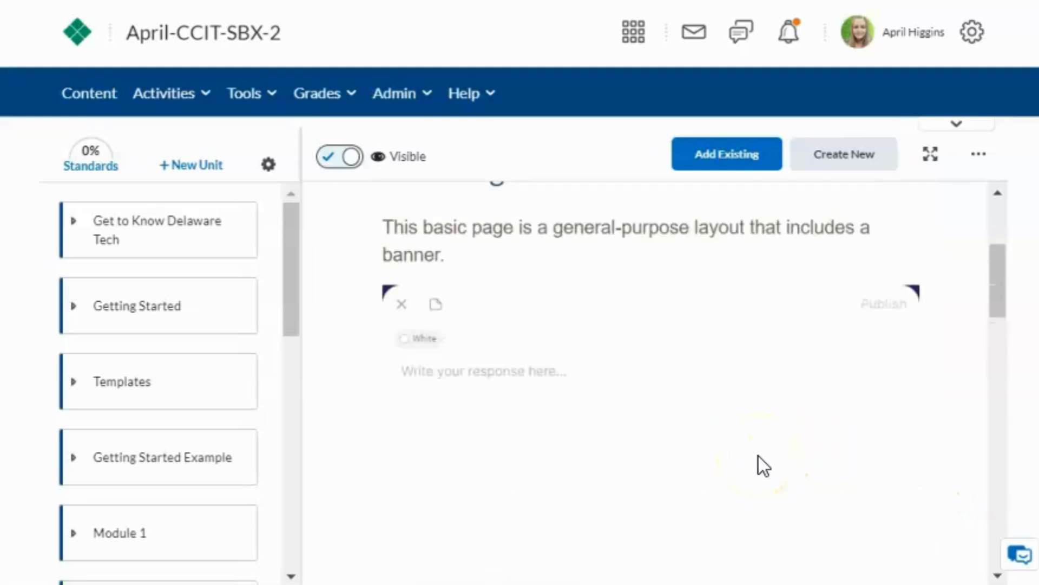
pyautogui.write('ajsdfkjashdkfuiasdbaflisd')
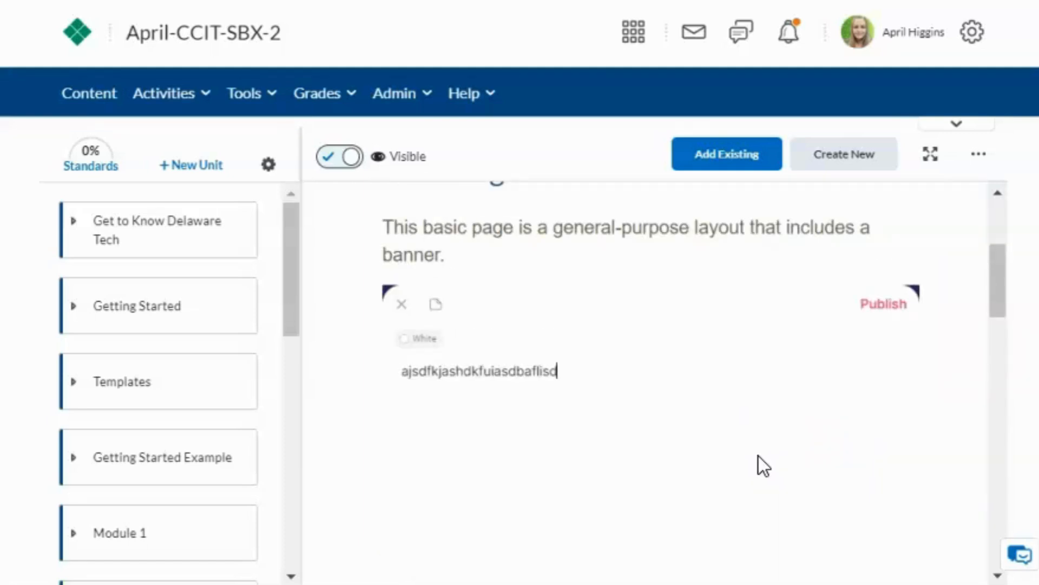
pyautogui.click(880, 302)
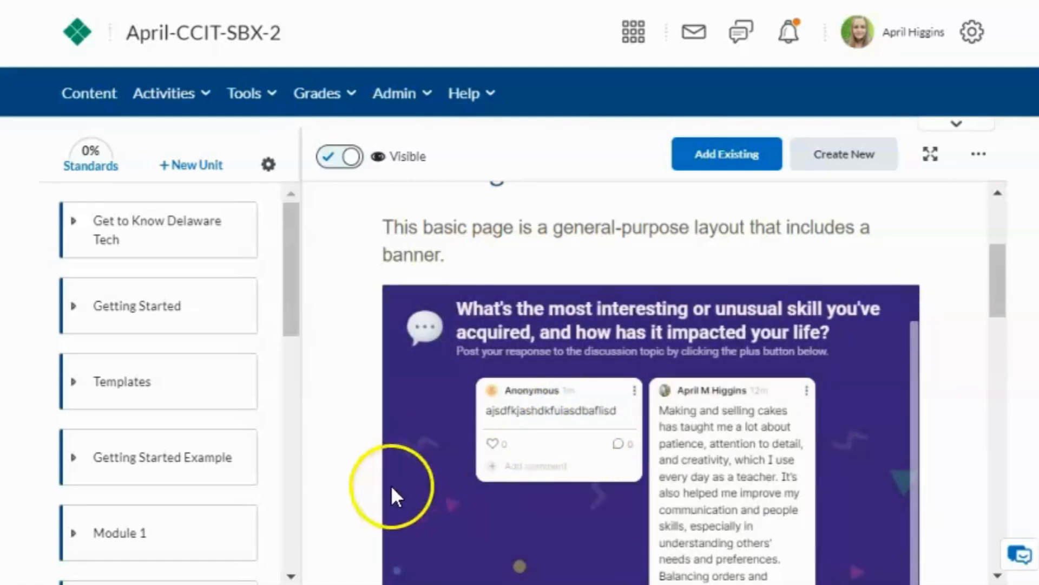
pyautogui.scroll(-6, 353, 502)
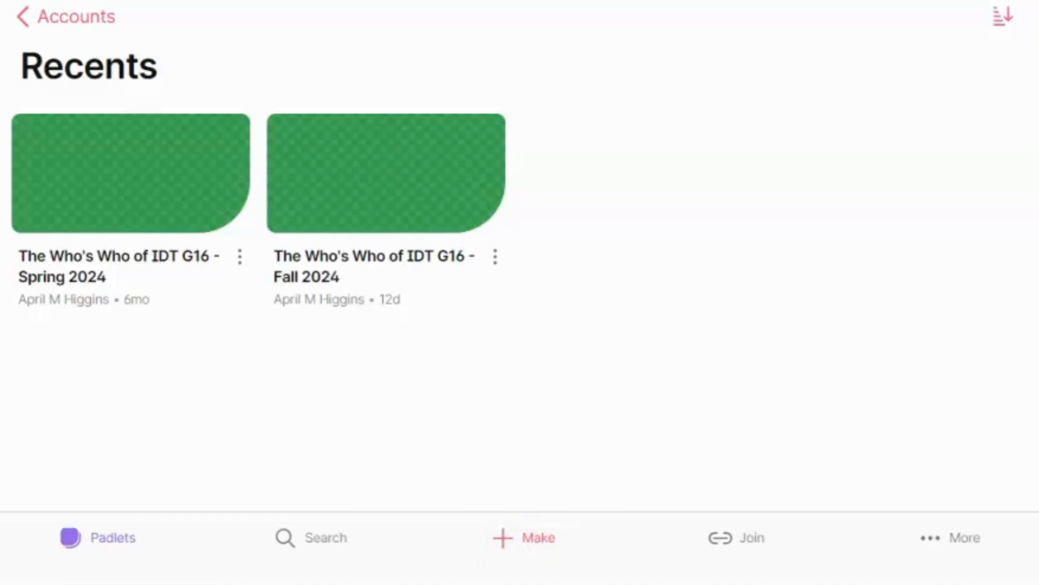
# Step: Make a new padlet from the Blank sandbox option
pyautogui.click(525, 545)
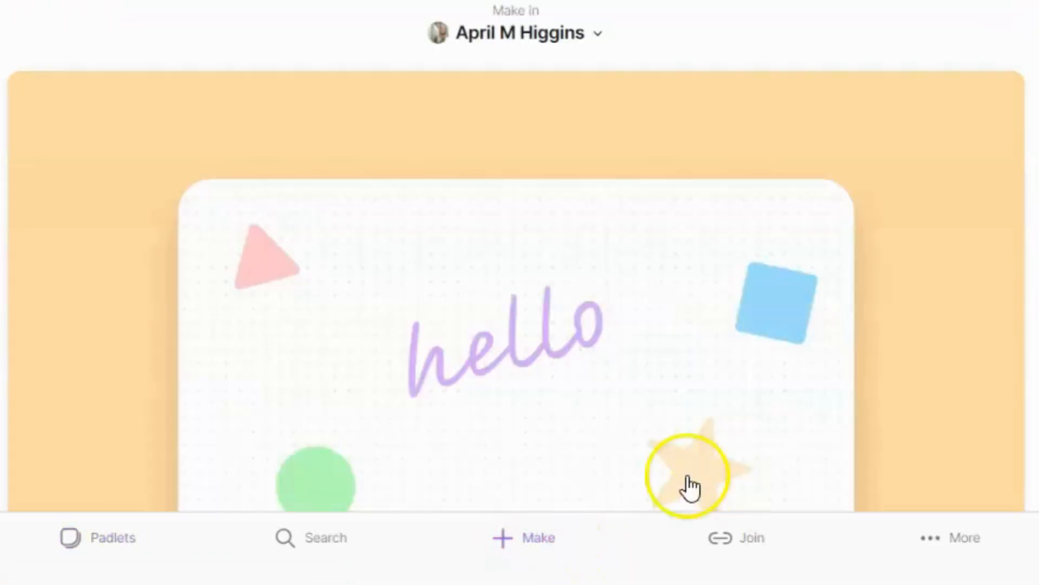
pyautogui.scroll(-5, 476, 382)
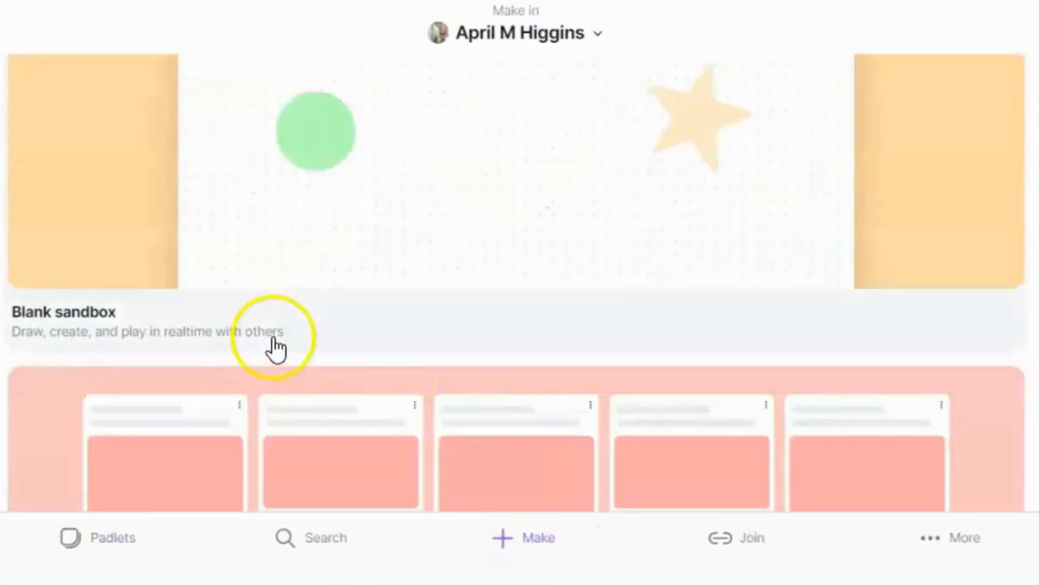
pyautogui.scroll(5, 278, 343)
pyautogui.click(359, 292)
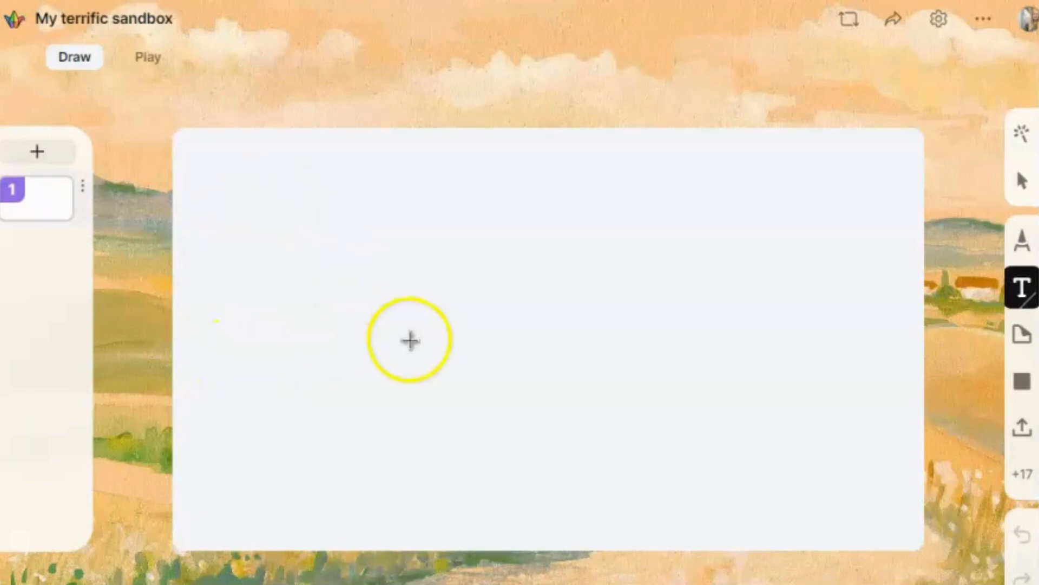
# Step: Choose the Pen tool with the blue colour
pyautogui.click(1021, 179)
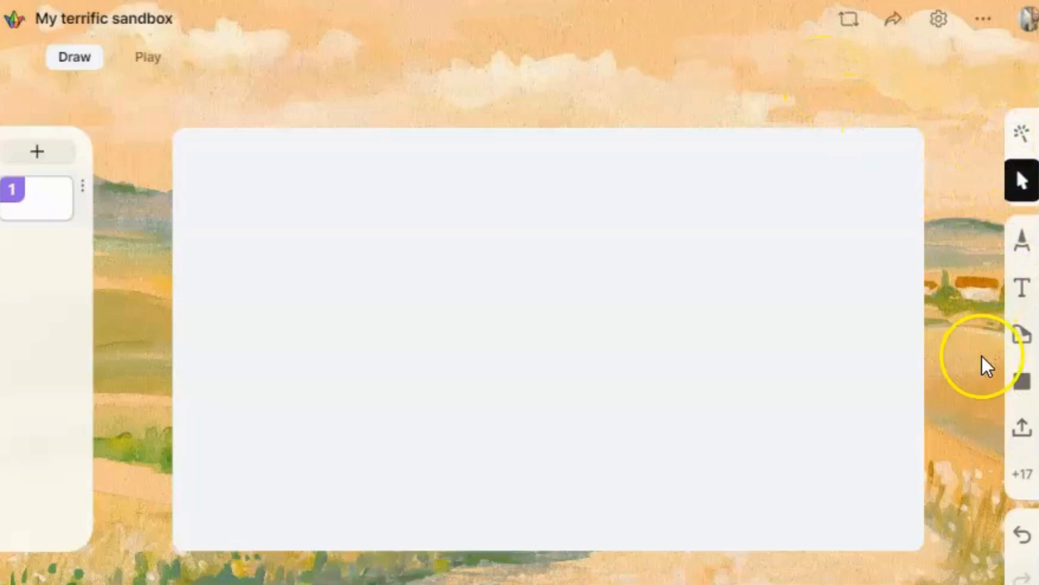
pyautogui.click(1028, 232)
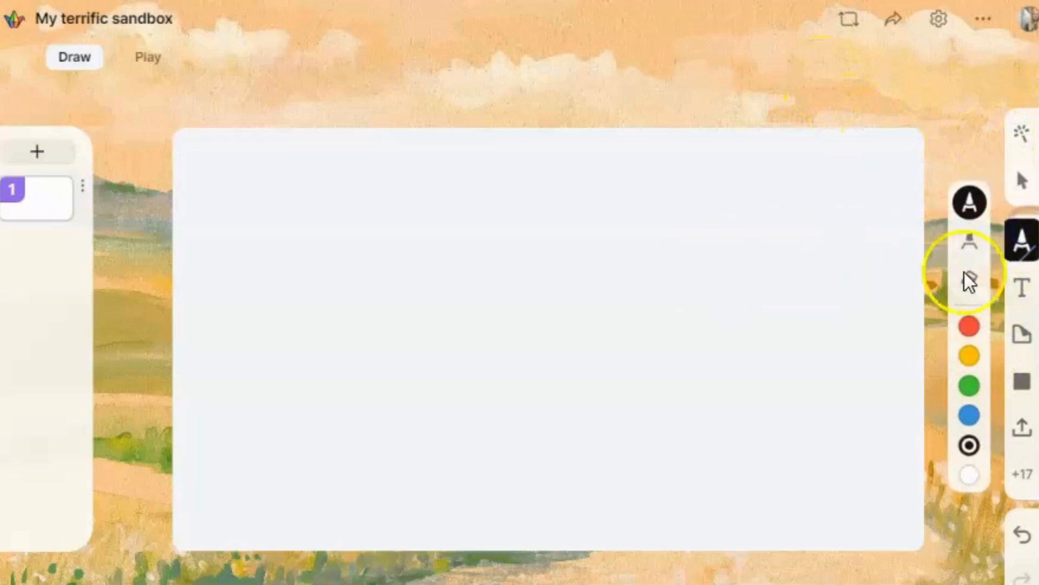
pyautogui.click(969, 416)
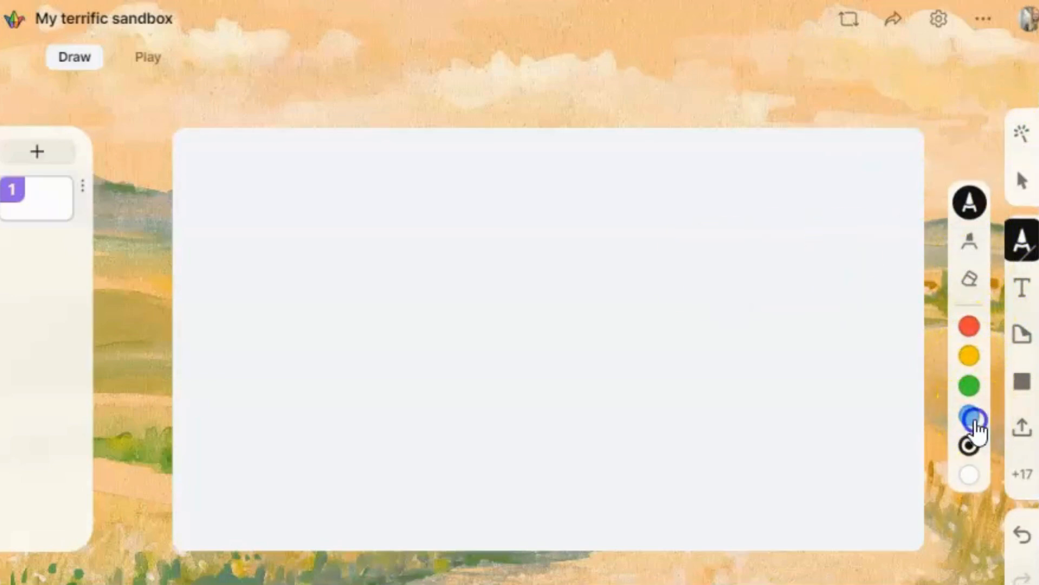
# Step: Draw a small blue loop, add a 'Hello' text label and a yellow 'yes' sticky note
pyautogui.moveTo(282, 220); pyautogui.dragTo(297, 218)
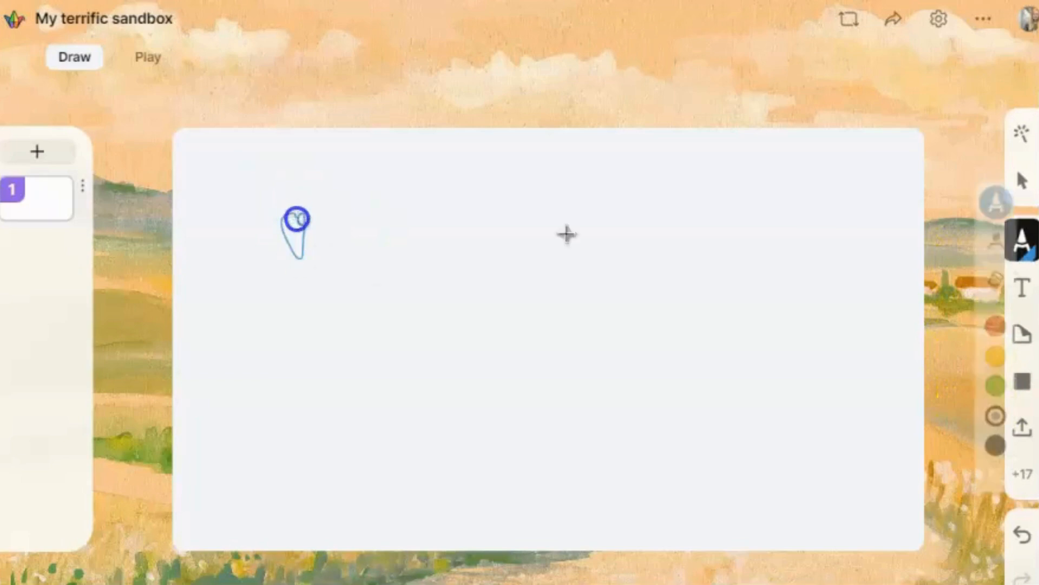
pyautogui.click(1020, 293)
pyautogui.click(453, 186)
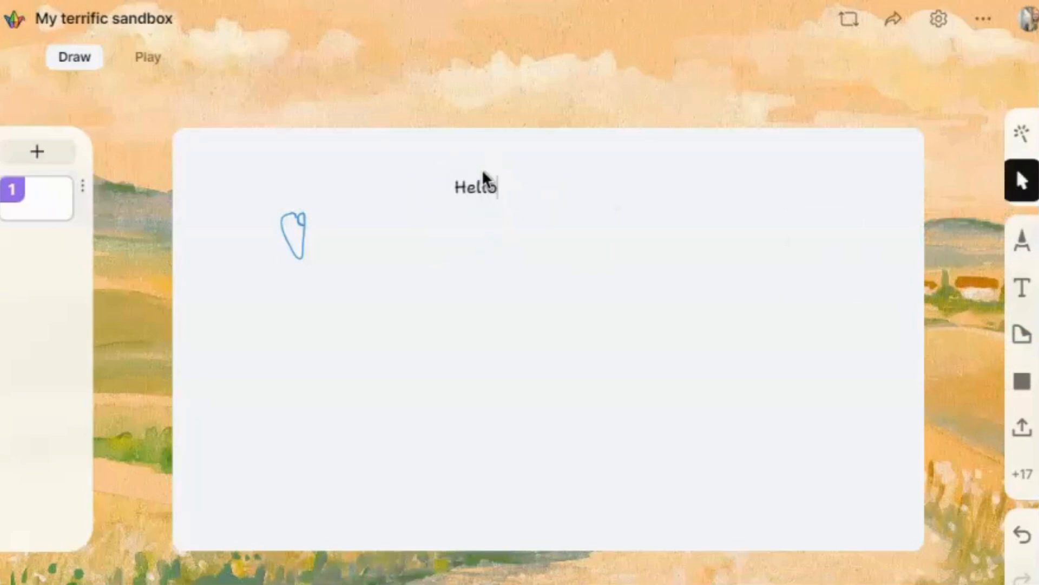
pyautogui.click(1021, 338)
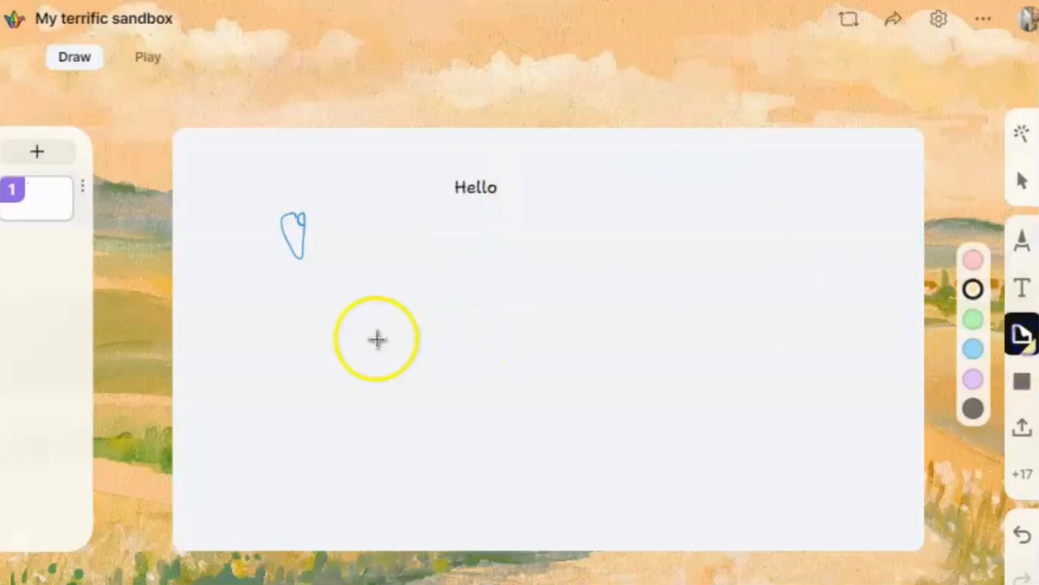
pyautogui.click(351, 338)
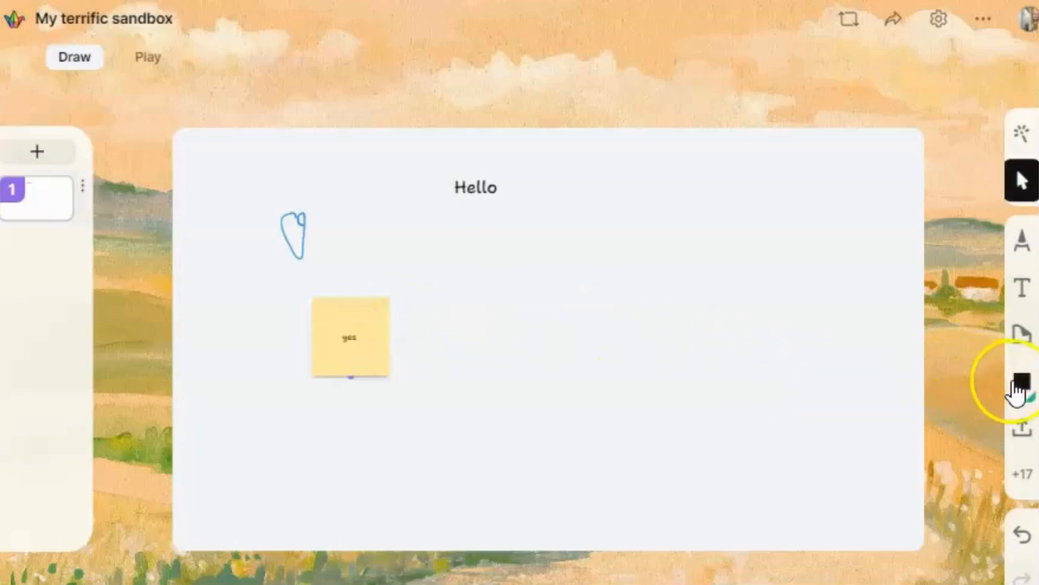
# Step: Draw a teal arrow shape pointing at the sticky note
pyautogui.click(1019, 384)
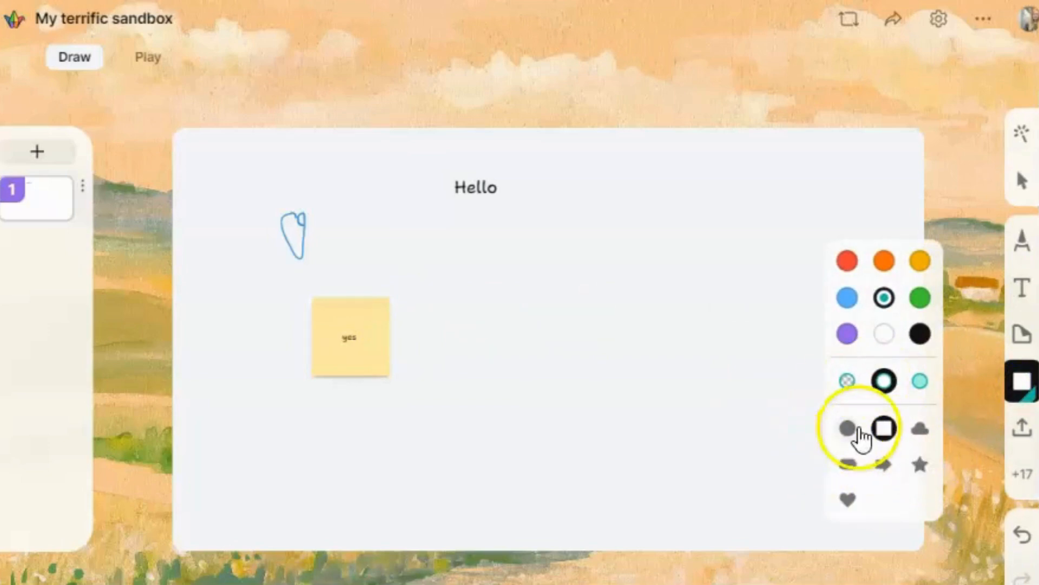
pyautogui.click(883, 464)
pyautogui.moveTo(497, 295); pyautogui.dragTo(298, 347)
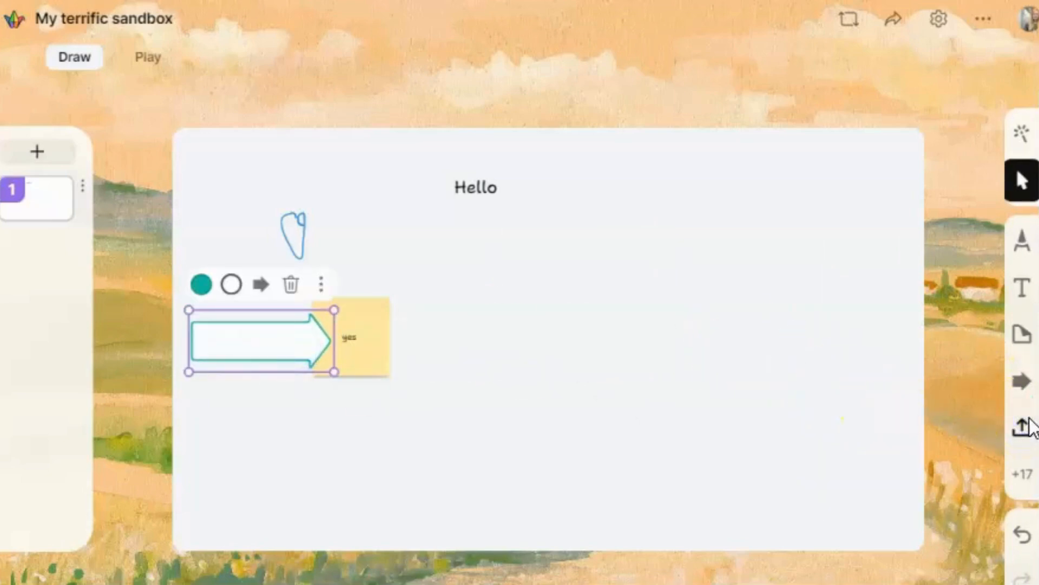
pyautogui.click(1026, 425)
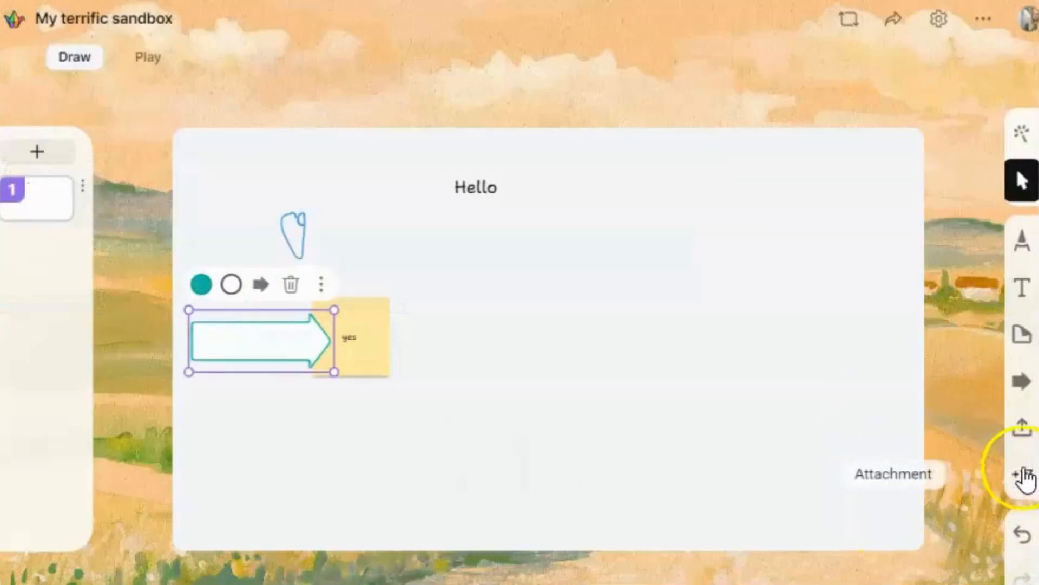
# Step: Try attaching a padlet and an upload, cancel both, and reopen the attachment types list
pyautogui.click(1024, 476)
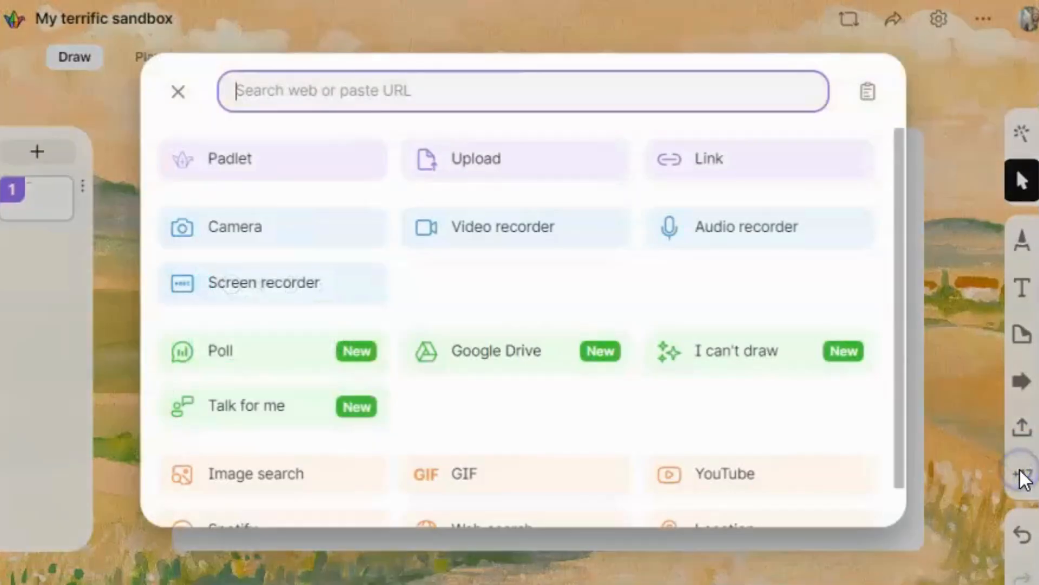
pyautogui.click(241, 160)
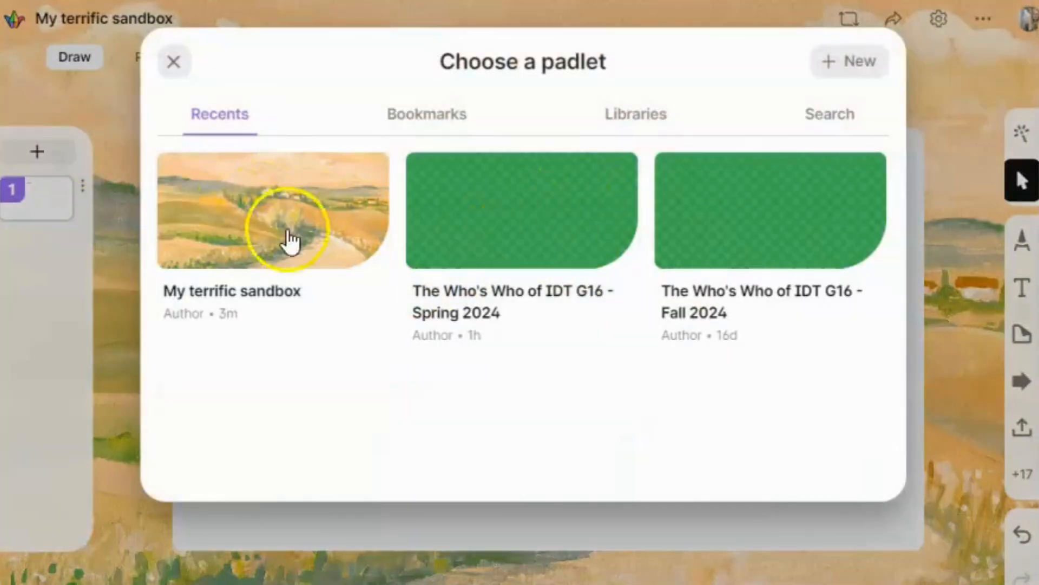
pyautogui.click(172, 64)
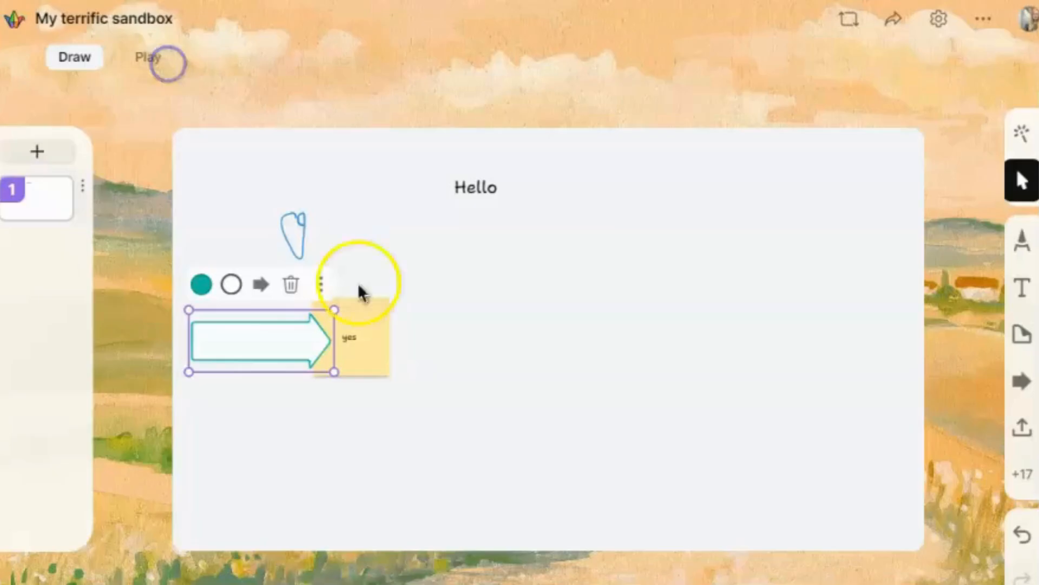
pyautogui.click(1022, 426)
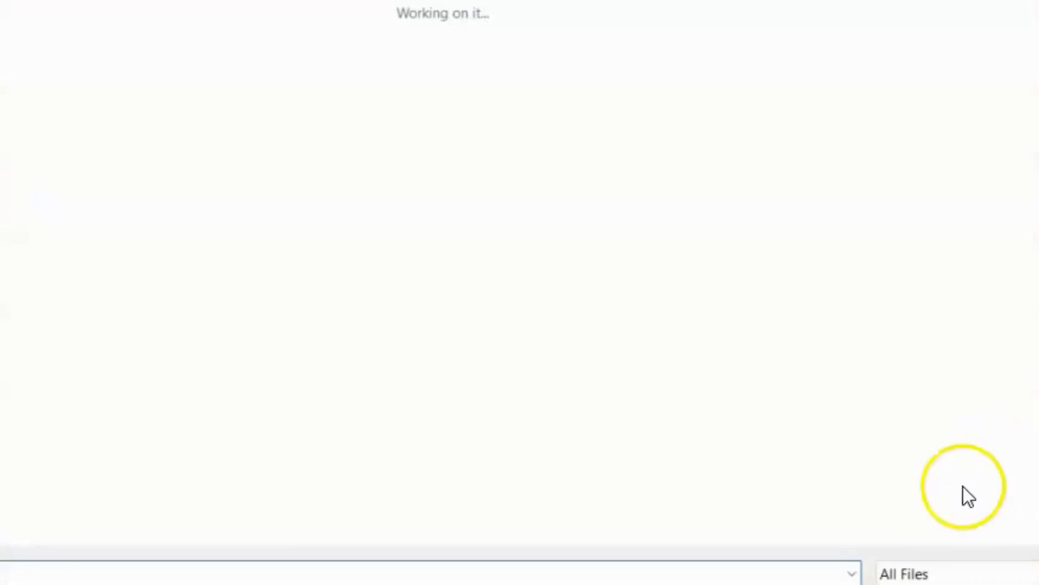
pyautogui.press('Escape')
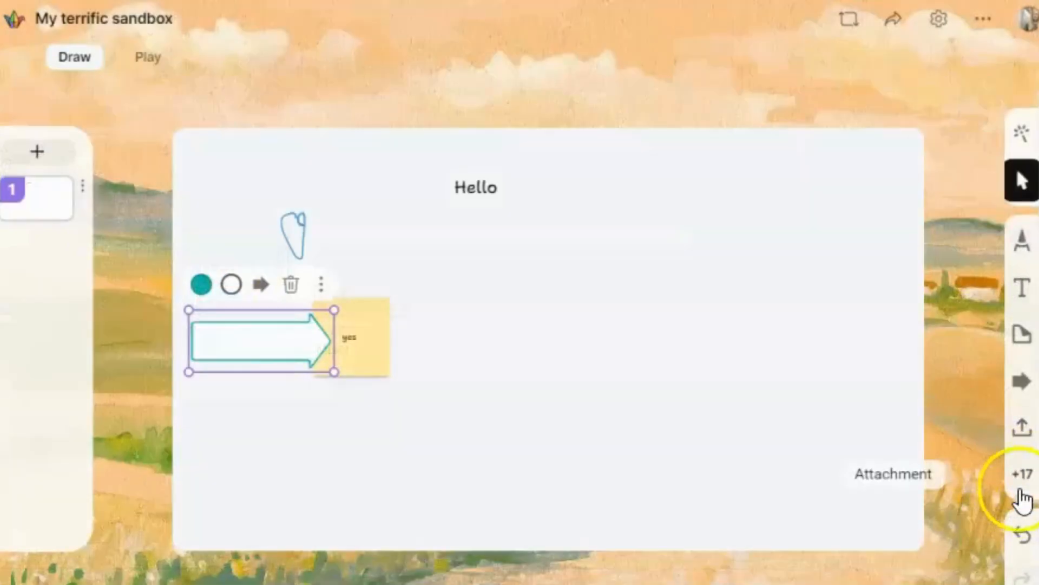
pyautogui.click(1020, 484)
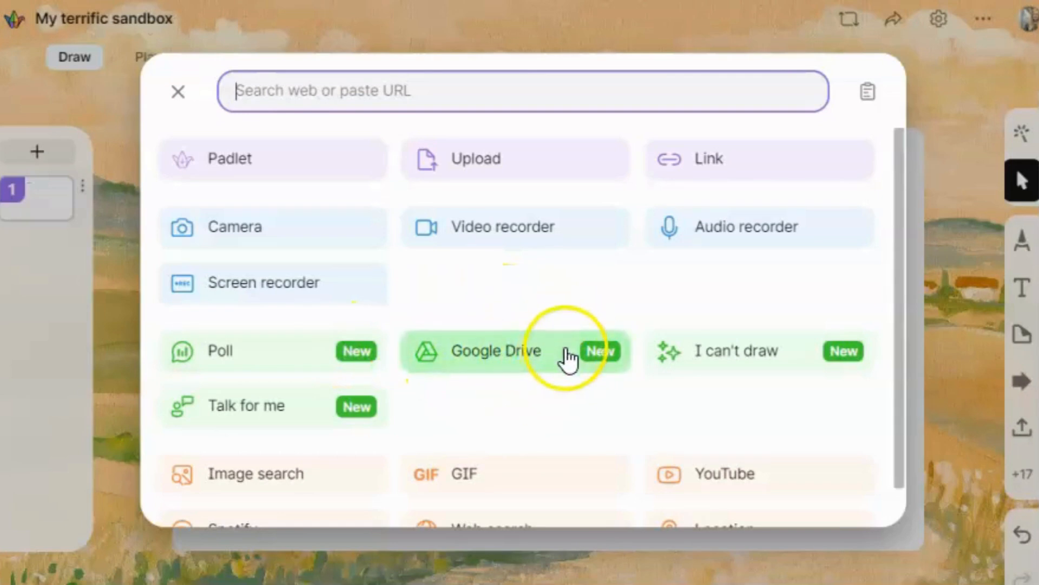
# Step: Generate AI images from the description 'draw a cat with a pencil'
pyautogui.click(754, 349)
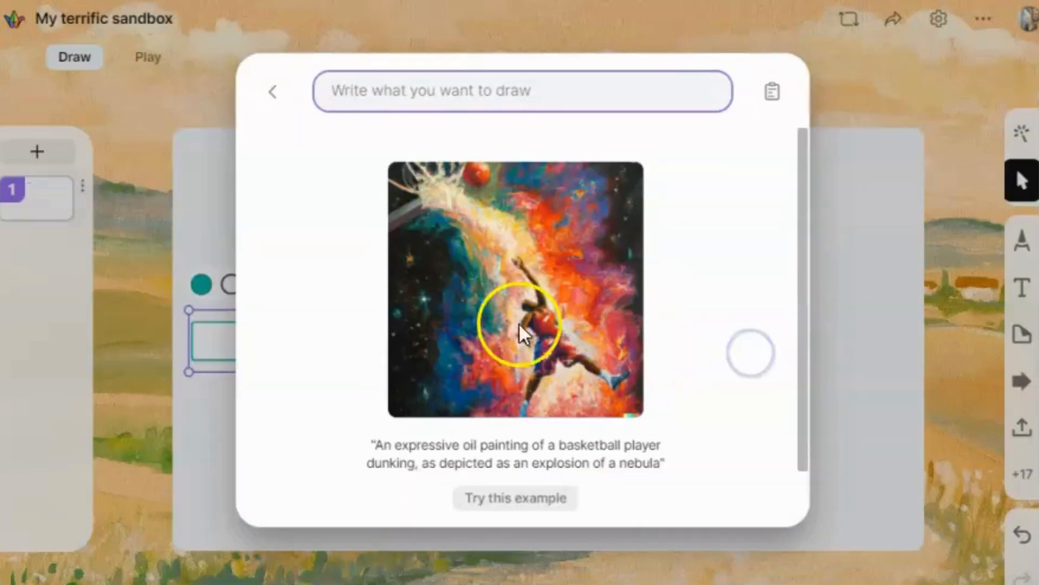
pyautogui.scroll(-2, 459, 348)
pyautogui.scroll(2, 482, 372)
pyautogui.click(388, 74)
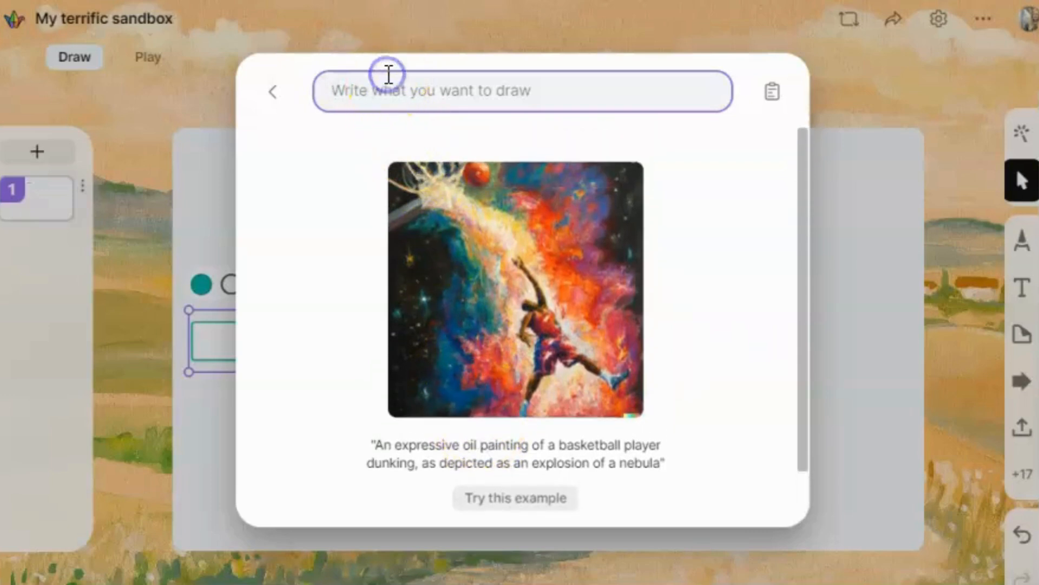
pyautogui.write('draw a cat with a pencil')
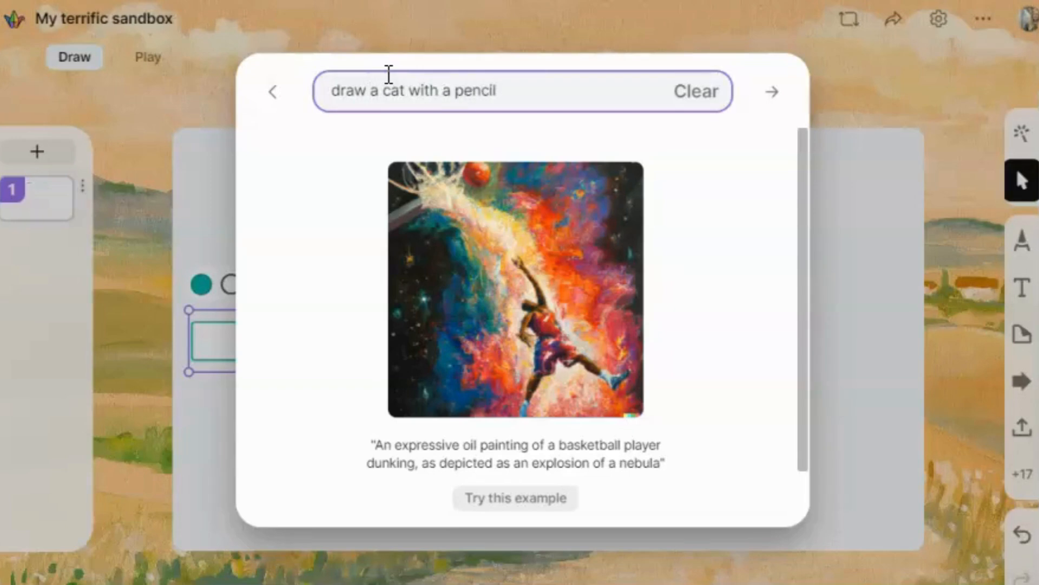
pyautogui.press('Return')
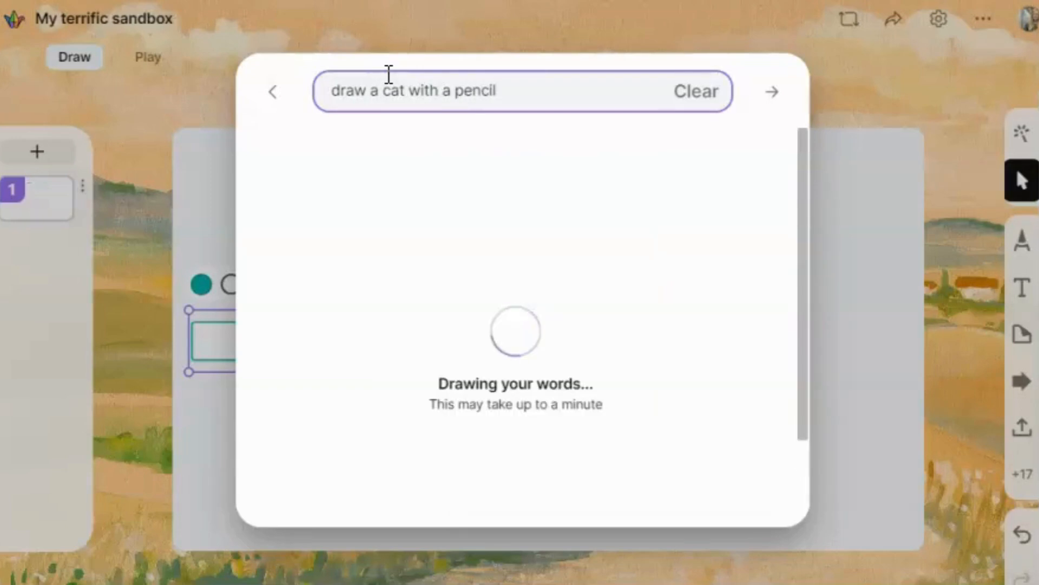
# Step: Post the orange kitten image and move it to the card's upper right beside Hello
pyautogui.scroll(-3, 622, 346)
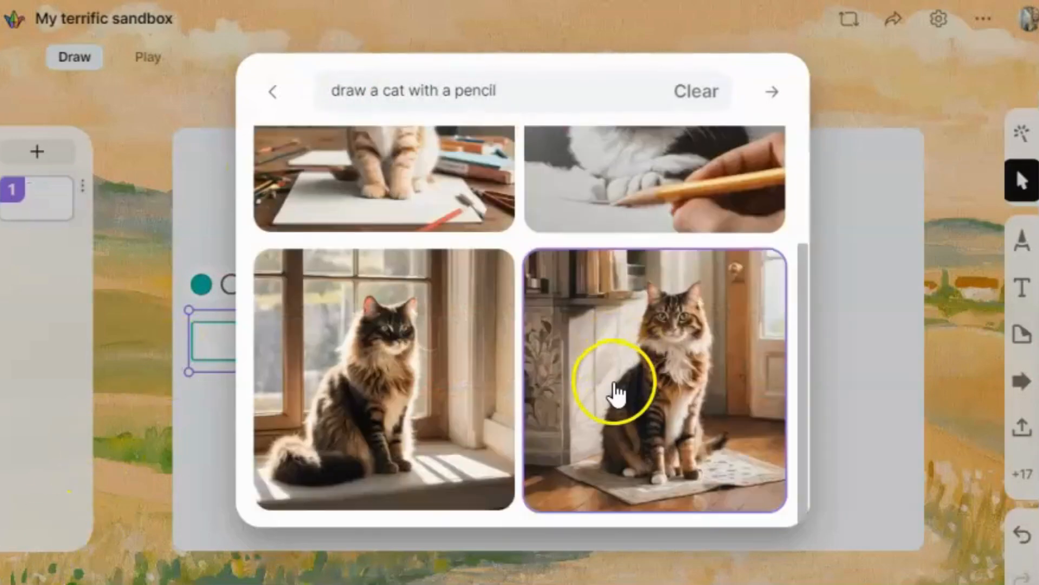
pyautogui.scroll(3, 616, 390)
pyautogui.click(395, 269)
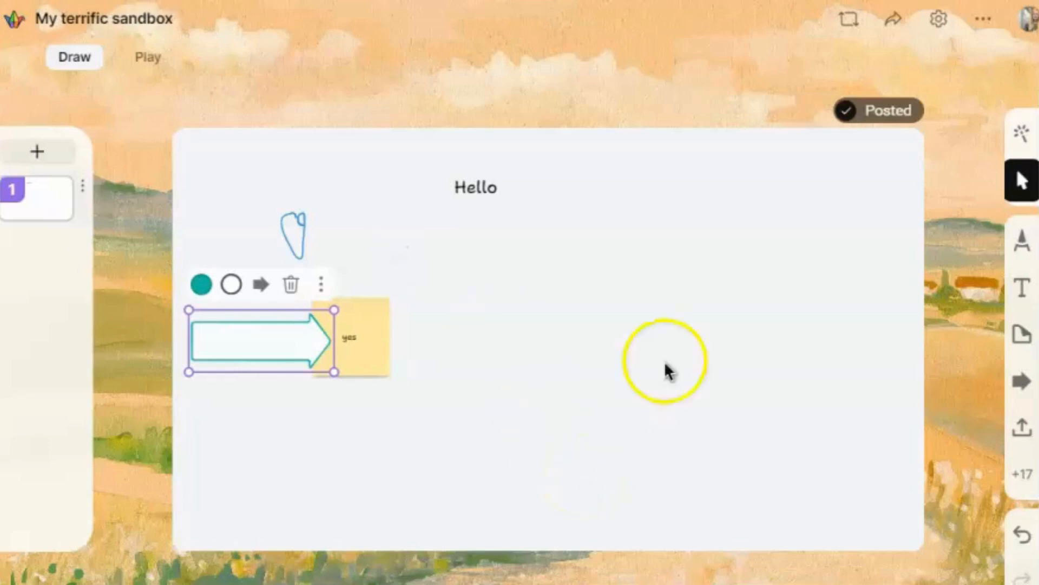
pyautogui.moveTo(574, 373); pyautogui.dragTo(719, 304)
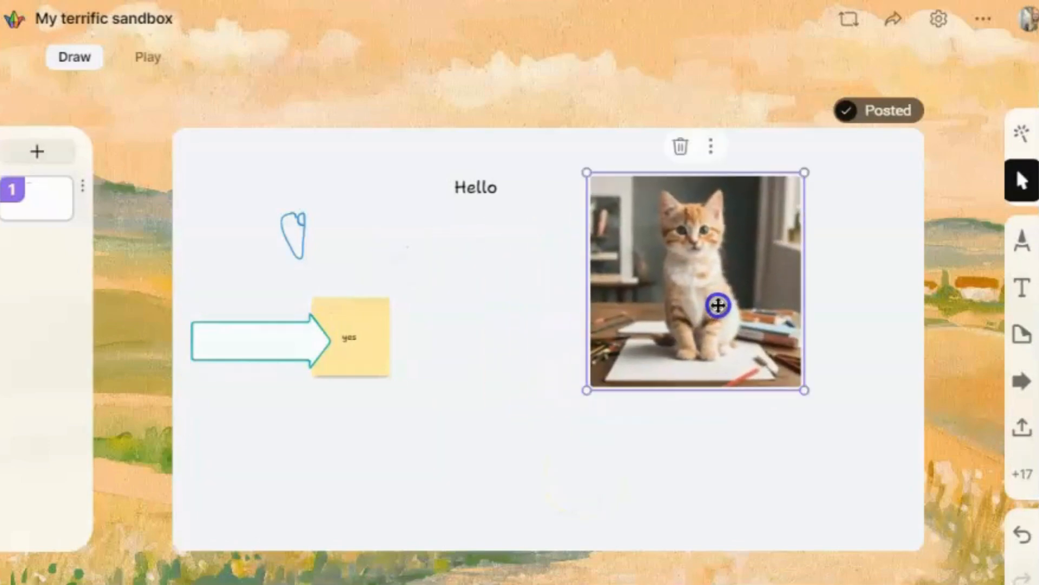
# Step: Post a poll 'What is the best kind of cat?' with choices Tabby and Domestic Short Hair
pyautogui.click(1024, 468)
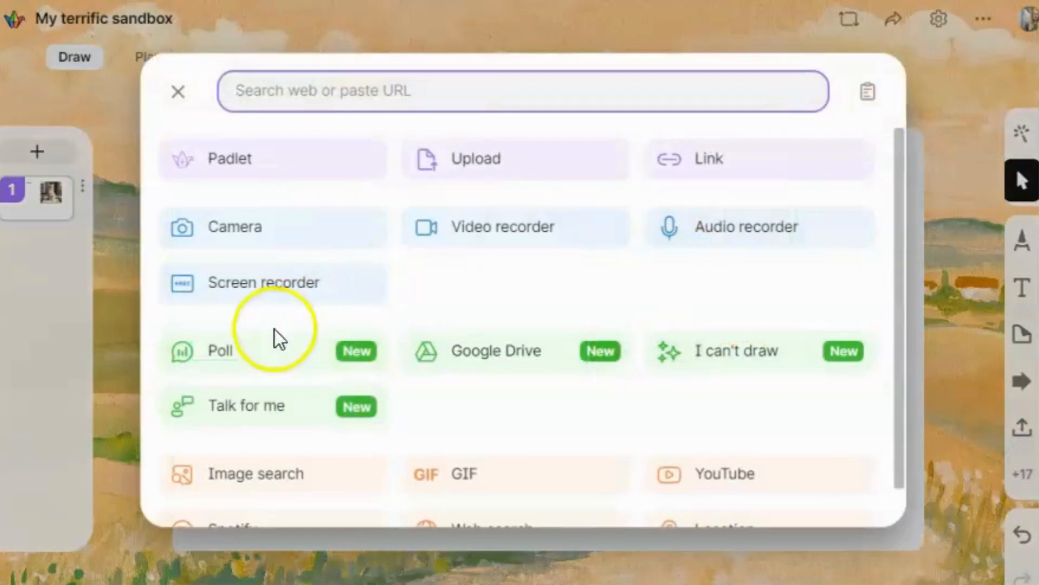
pyautogui.scroll(-1, 260, 314)
pyautogui.click(240, 306)
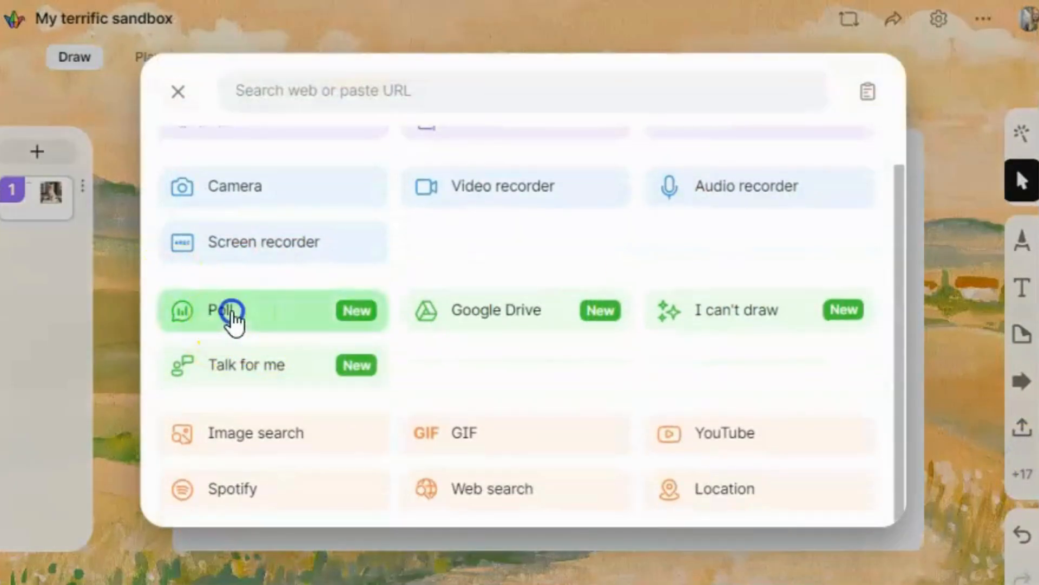
pyautogui.click(343, 239)
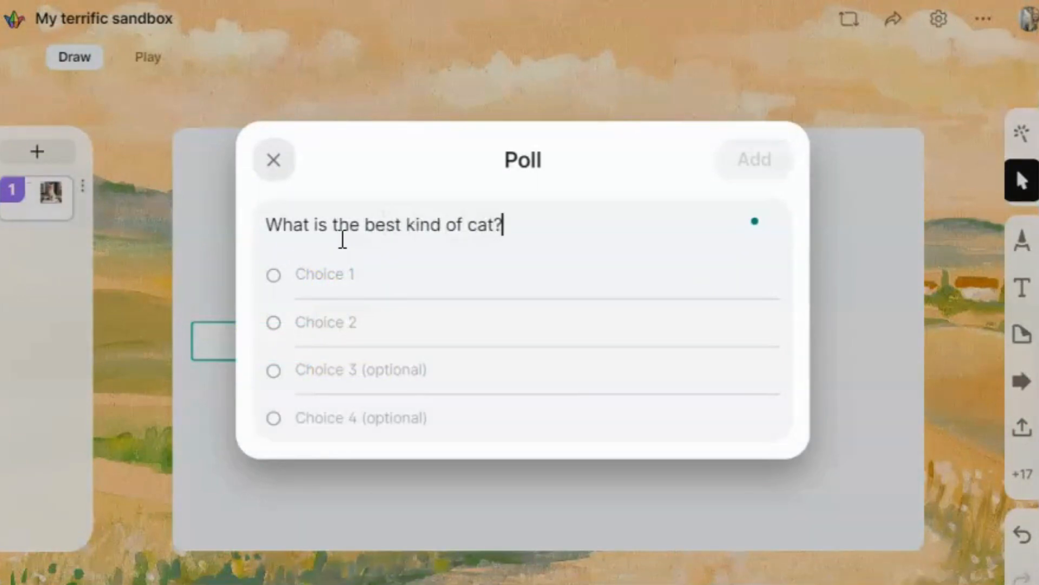
pyautogui.click(330, 281)
pyautogui.write('Tabby')
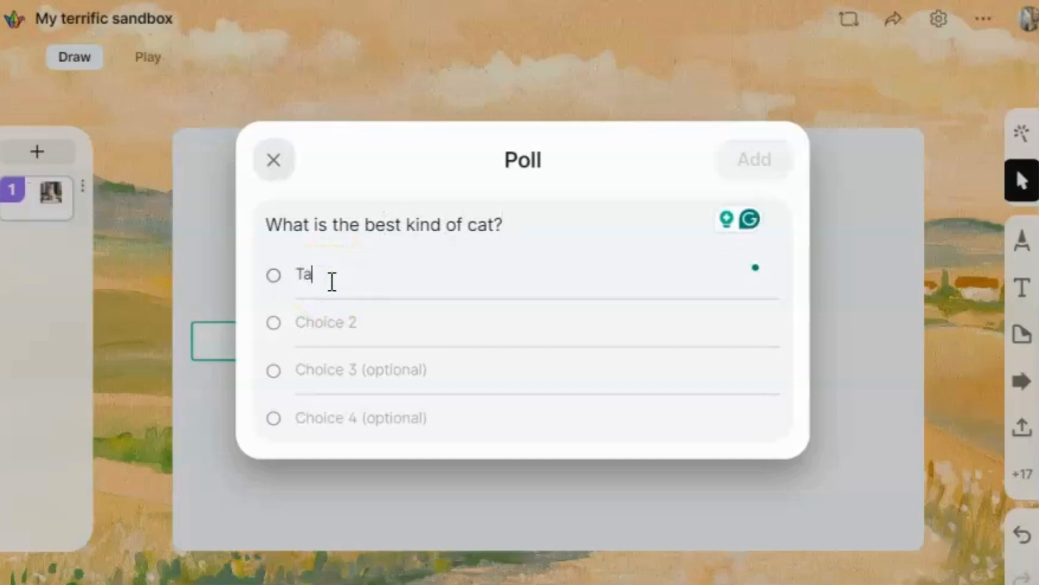
pyautogui.click(330, 322)
pyautogui.write('D')
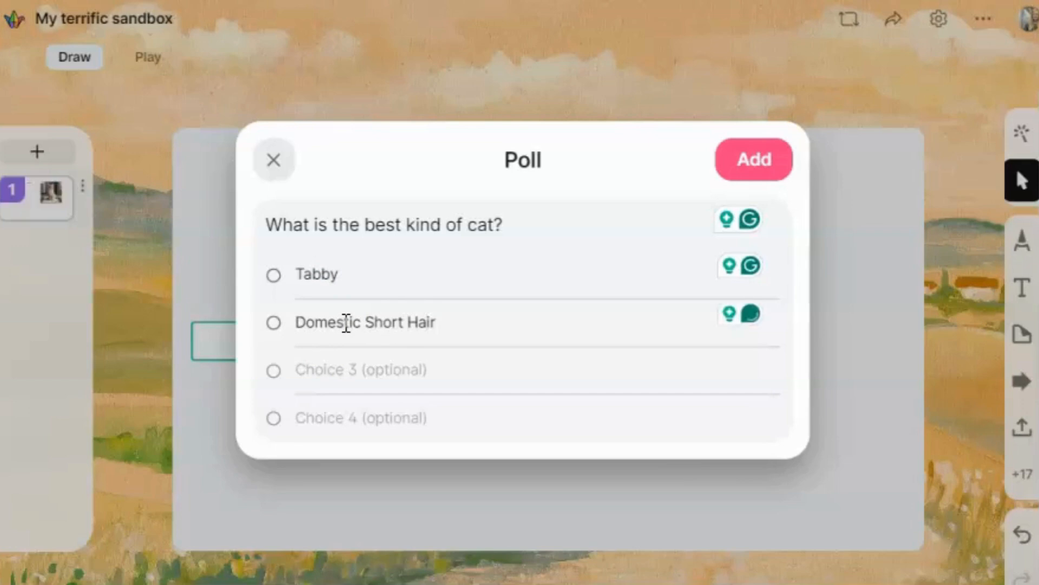
pyautogui.write('omestic Short Hair')
pyautogui.click(763, 160)
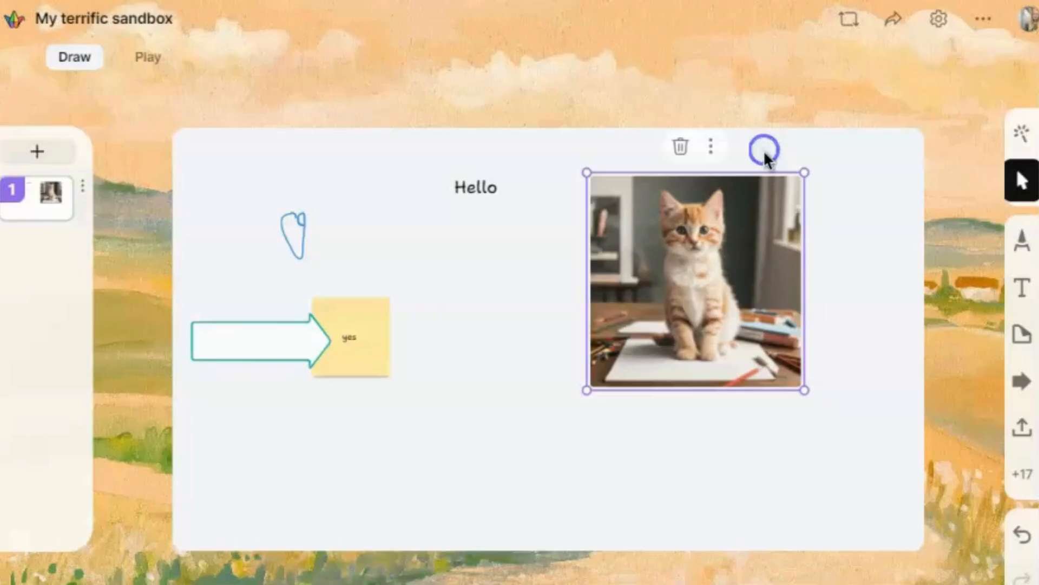
# Step: Move the poll card below the kitten image
pyautogui.click(642, 274)
pyautogui.moveTo(503, 324); pyautogui.dragTo(466, 466)
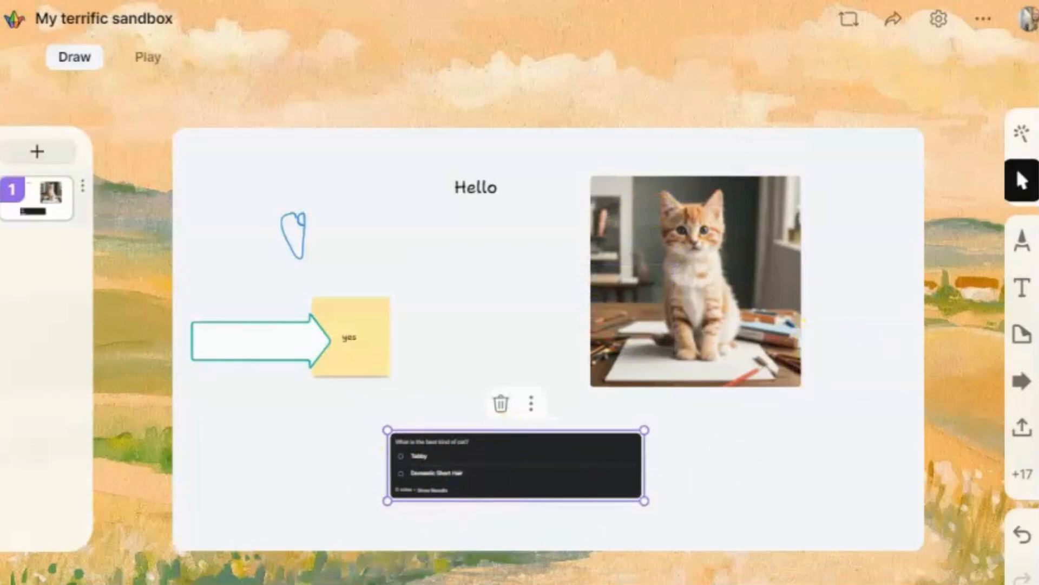
pyautogui.click(1031, 487)
# Step: Dismiss the content list and shift the yes sticky note and its arrow slightly down
pyautogui.scroll(-1, 587, 365)
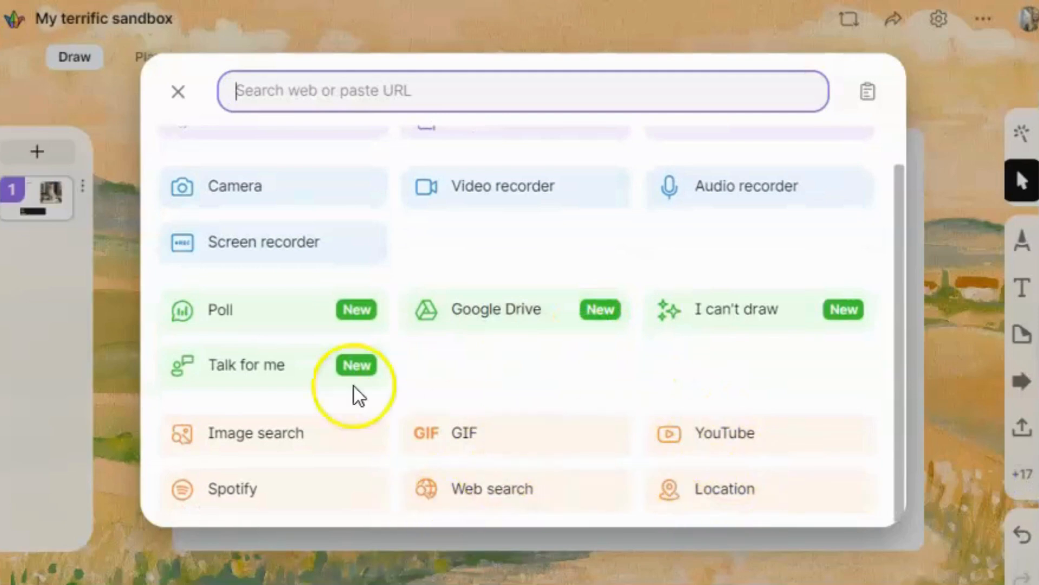
pyautogui.scroll(1, 531, 330)
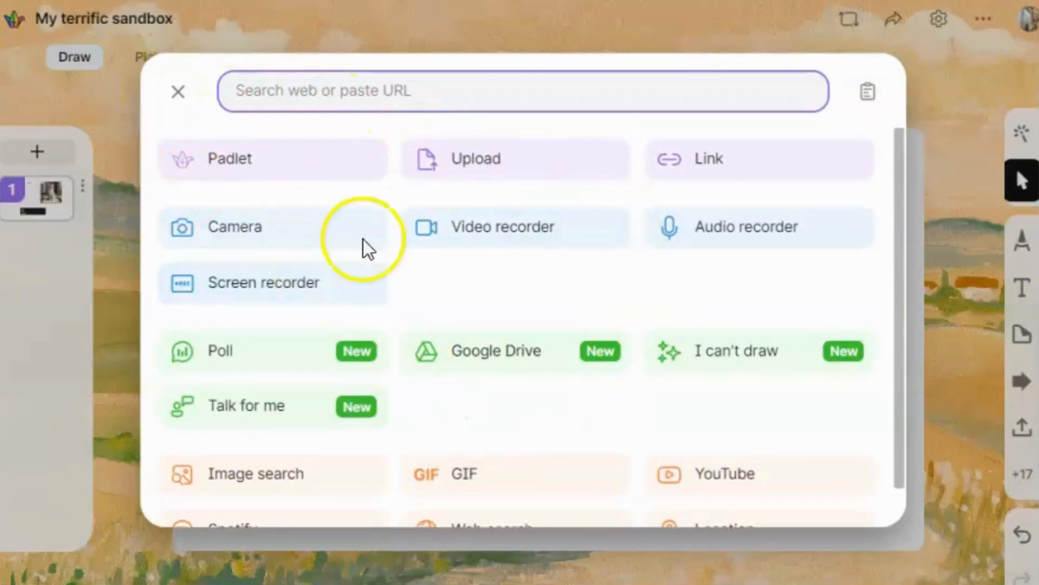
pyautogui.click(179, 101)
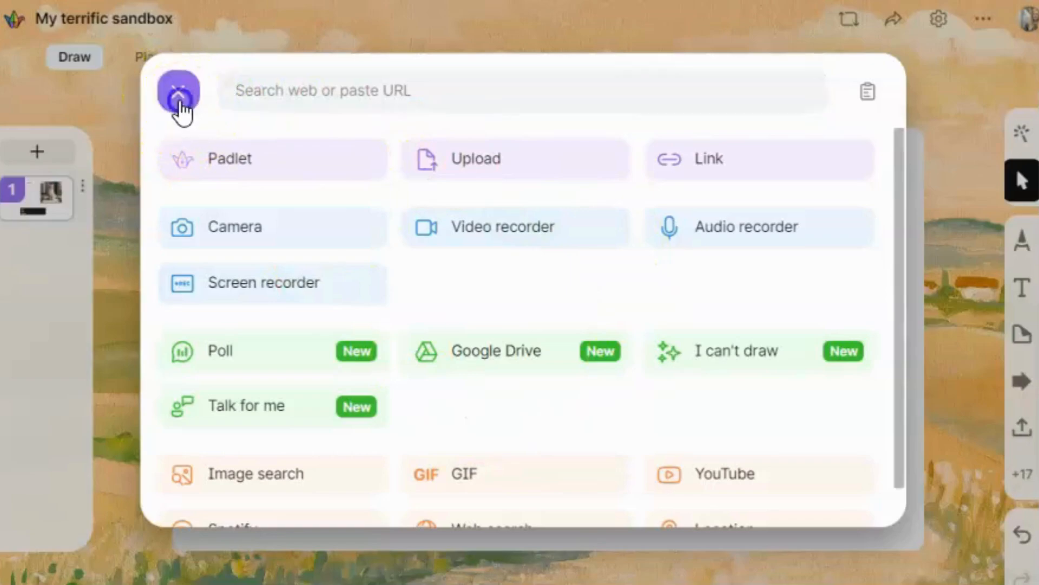
pyautogui.moveTo(363, 320); pyautogui.dragTo(352, 353)
pyautogui.moveTo(249, 344); pyautogui.dragTo(258, 382)
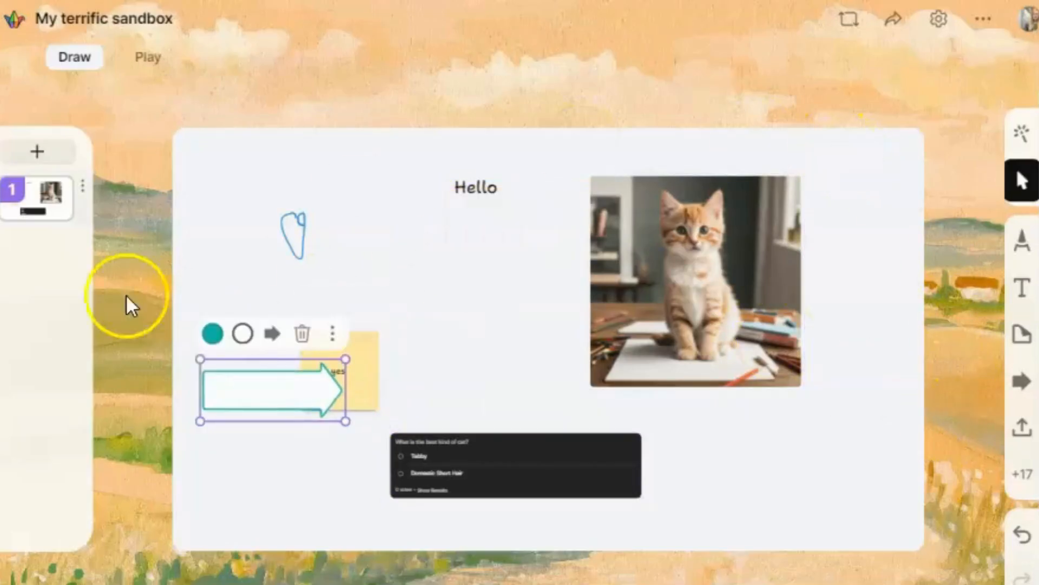
# Step: Add blank card 2 to the sandbox, preview it, then return to card 1
pyautogui.click(37, 153)
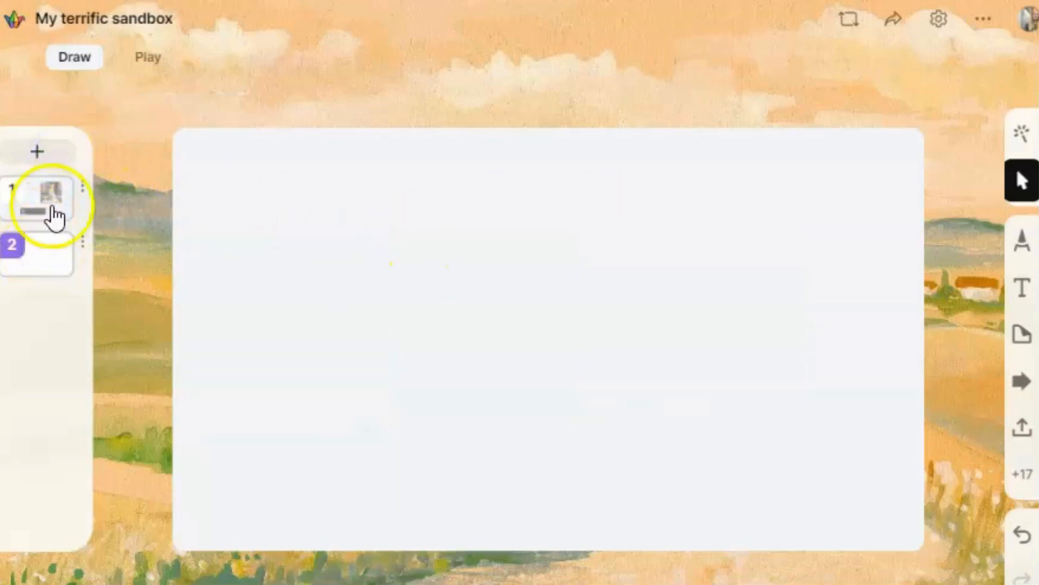
pyautogui.click(46, 205)
pyautogui.click(33, 271)
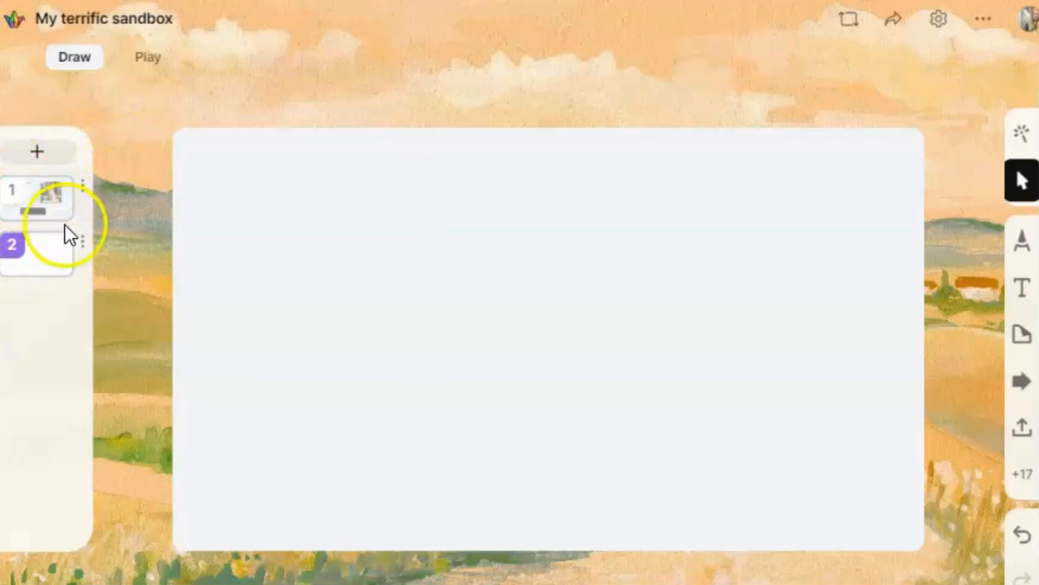
pyautogui.click(44, 212)
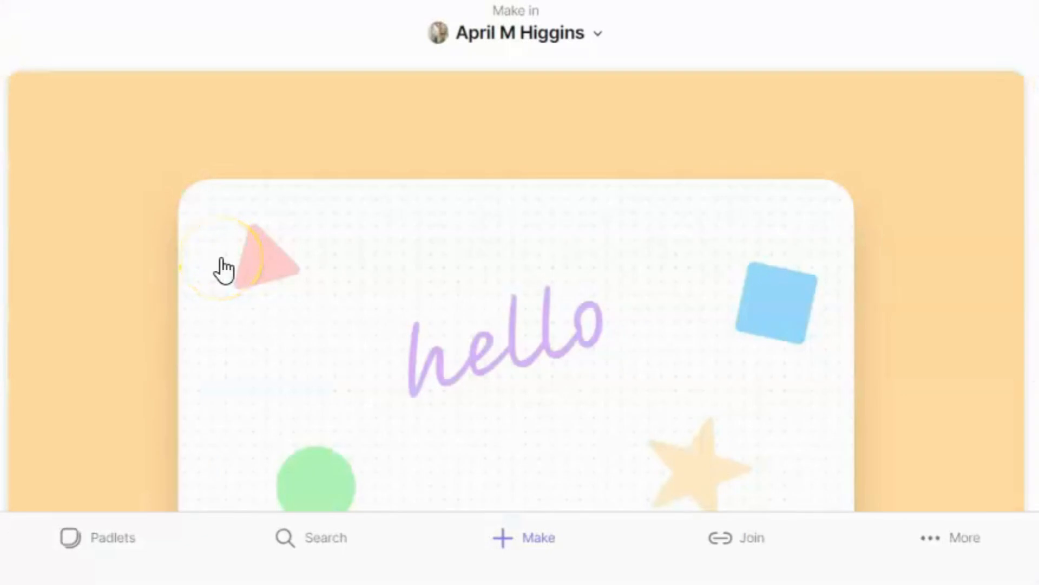
# Step: Scroll past the AI recipes on the Make page and create a padlet from the KWL chart template
pyautogui.scroll(-4, 751, 310)
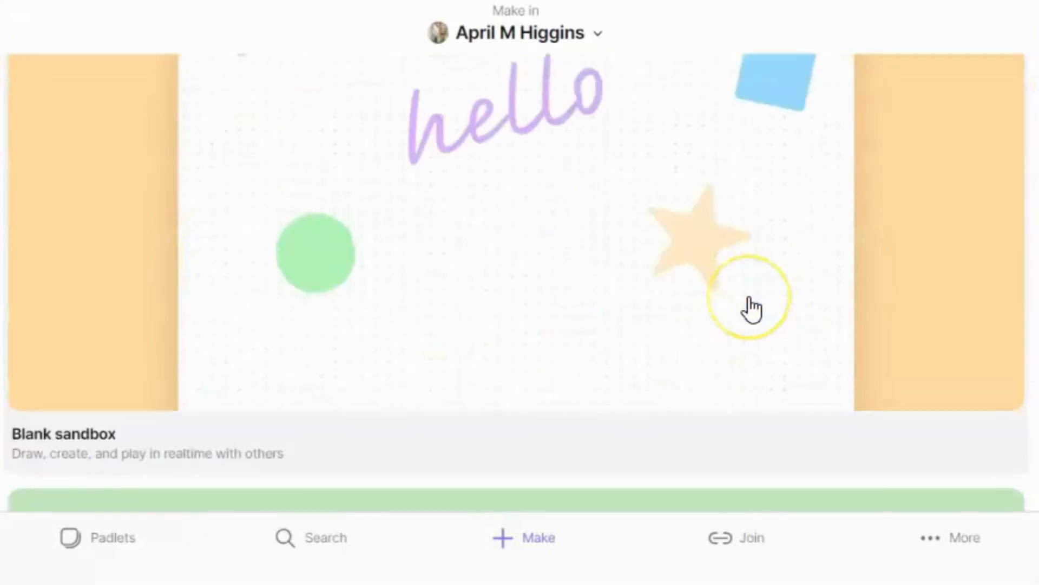
pyautogui.scroll(-10, 751, 309)
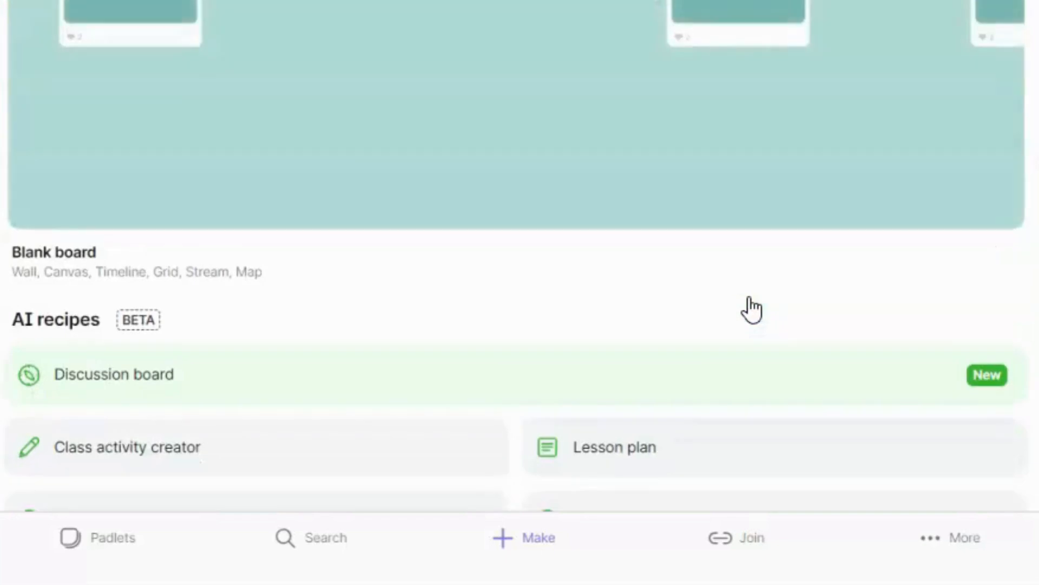
pyautogui.scroll(-2, 752, 310)
pyautogui.scroll(-2, 269, 362)
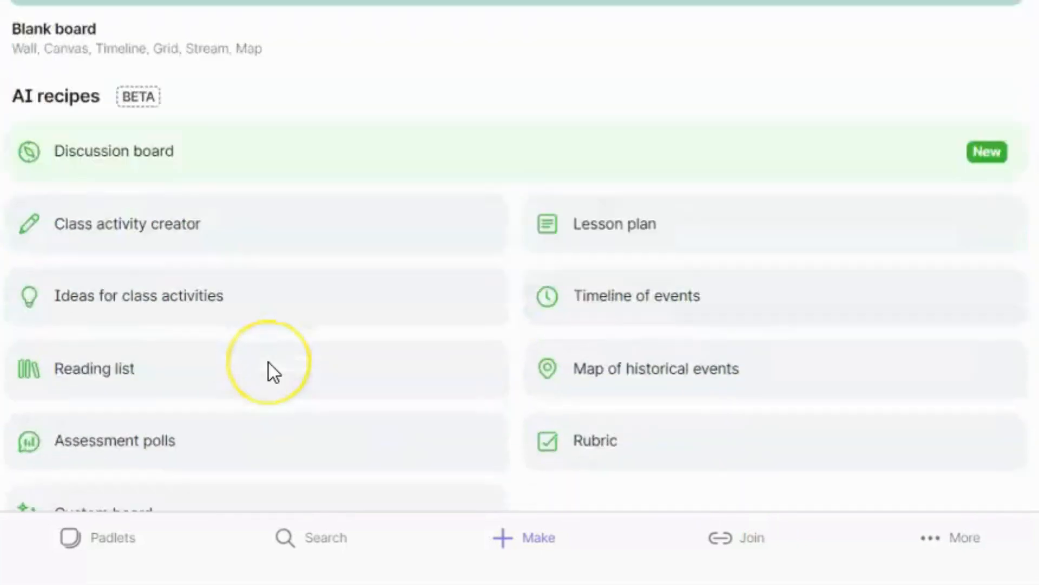
pyautogui.scroll(-13, 268, 362)
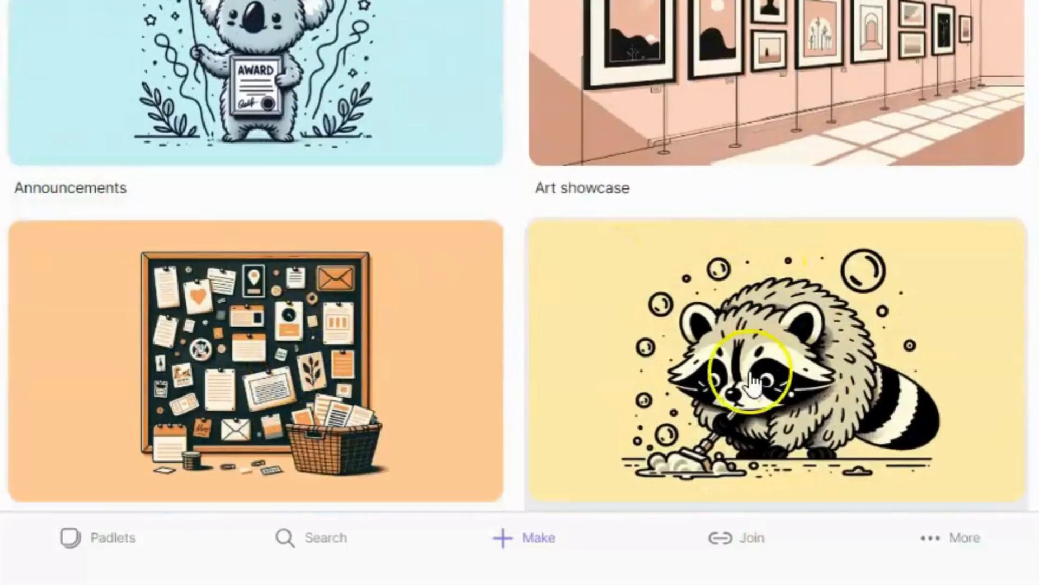
pyautogui.scroll(-6, 363, 371)
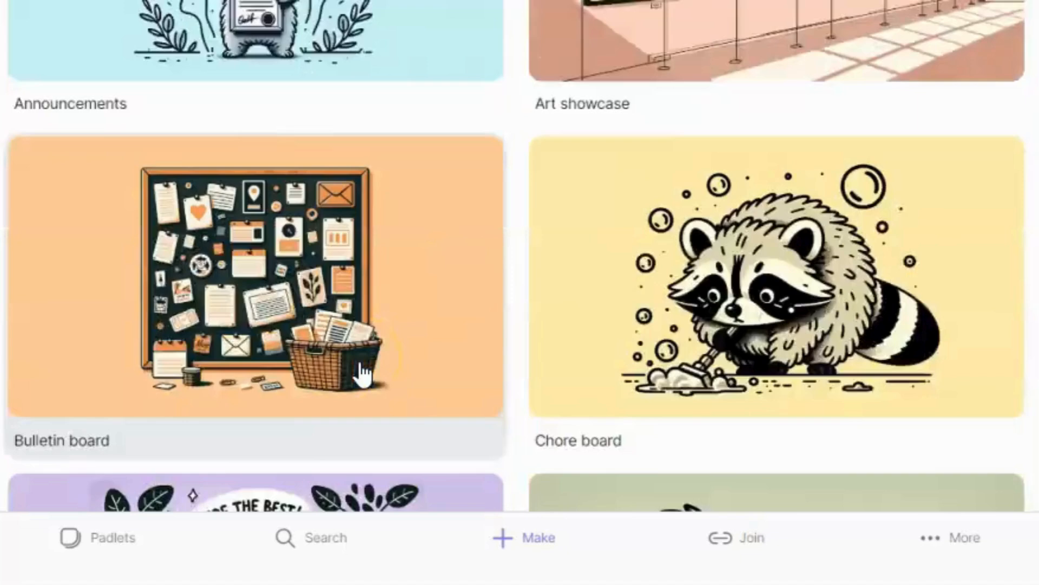
pyautogui.scroll(-2, 361, 389)
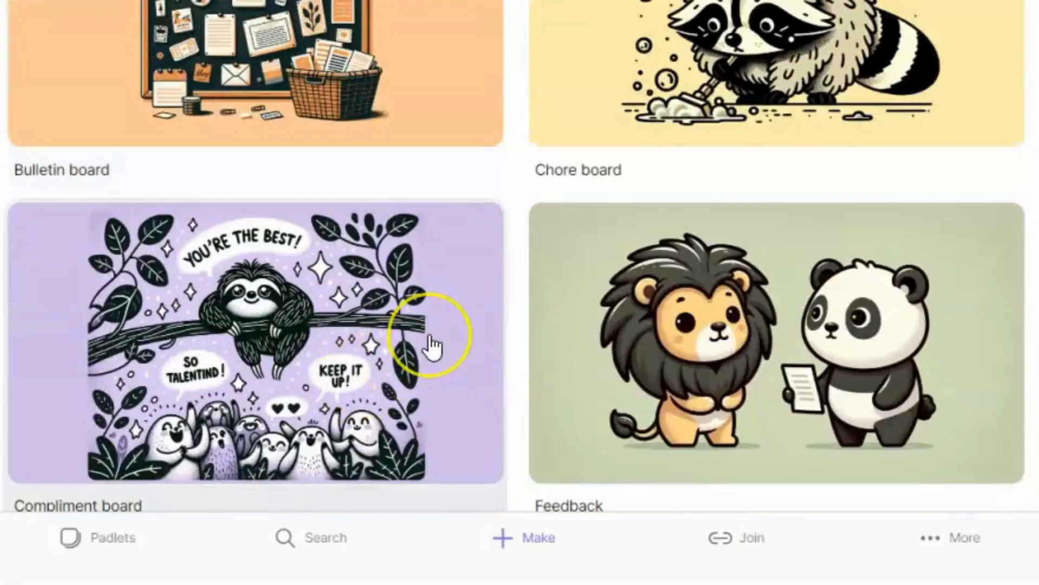
pyautogui.scroll(-3, 427, 348)
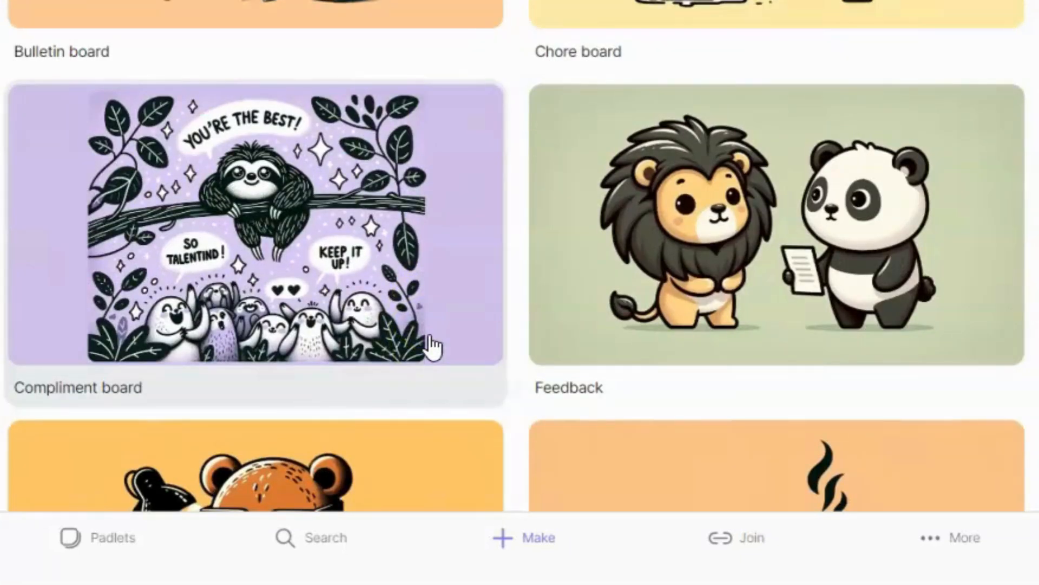
pyautogui.scroll(-8, 429, 348)
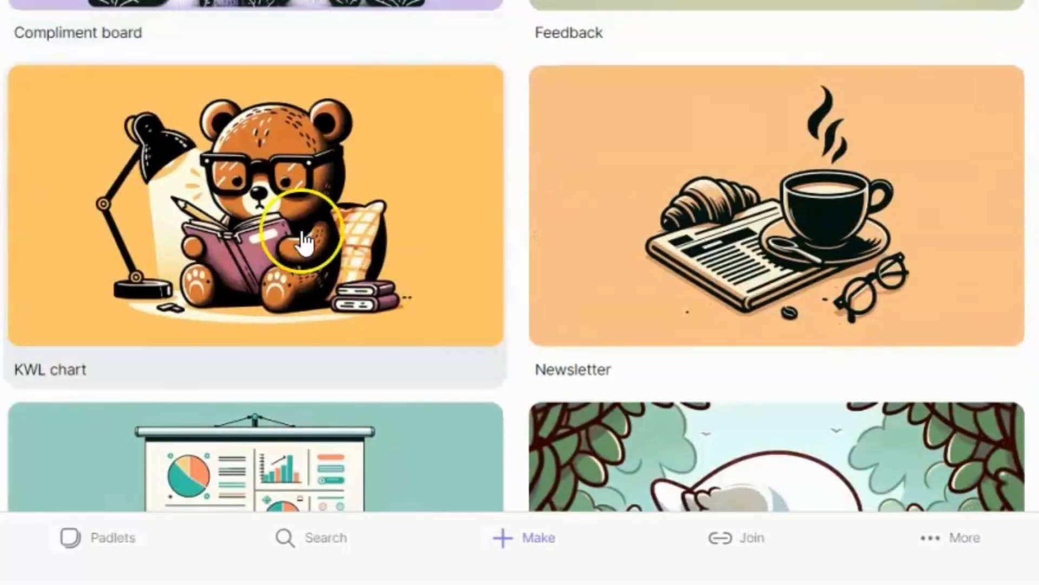
pyautogui.click(304, 240)
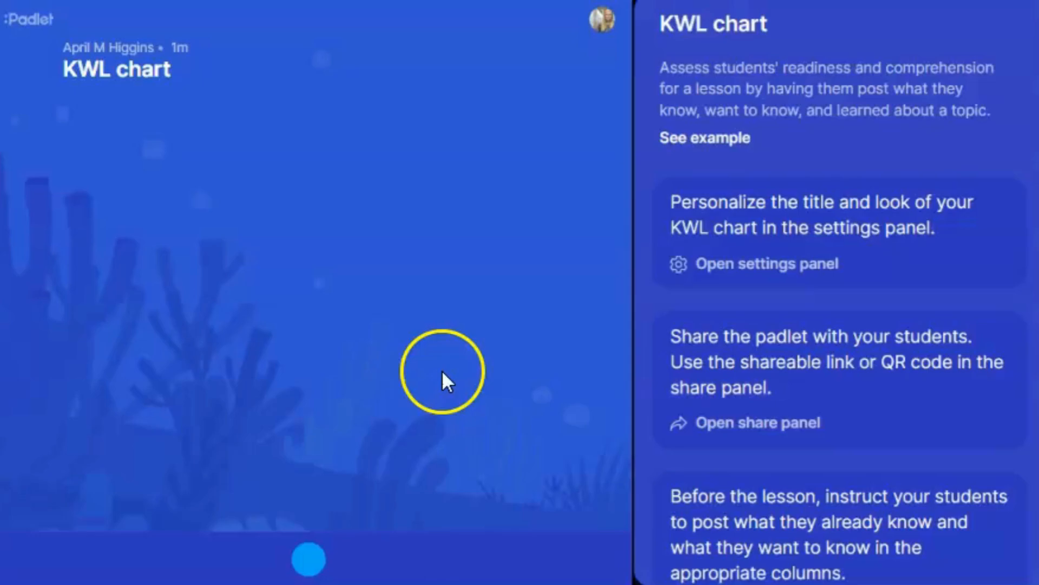